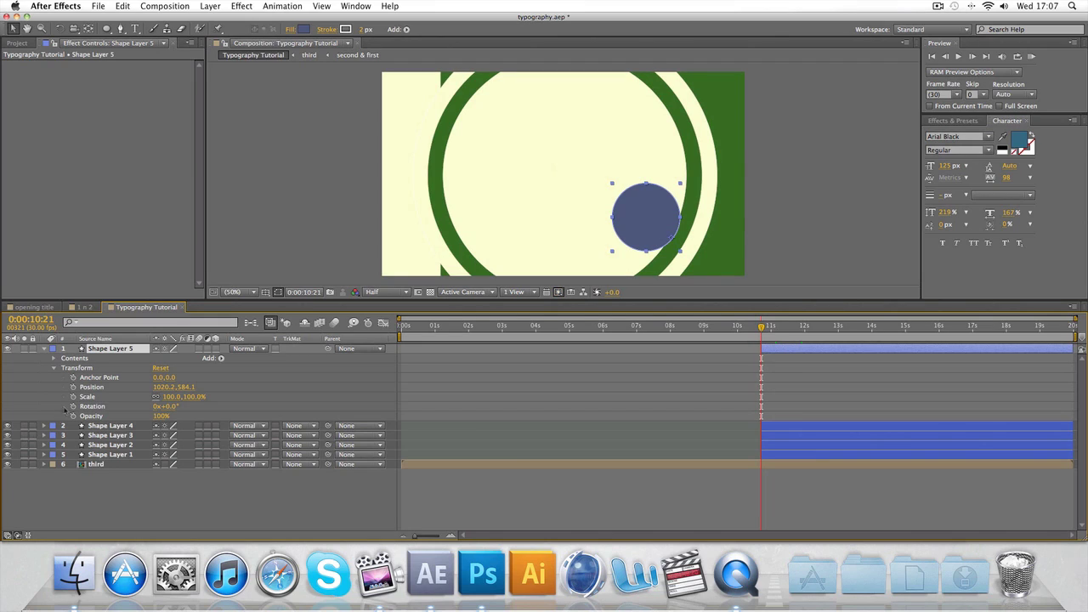
# - Set a 0% Scale keyframe on Shape Layer 5 at 0:00:10:21
pyautogui.click(167, 396)
pyautogui.write('0')
pyautogui.press('Return')
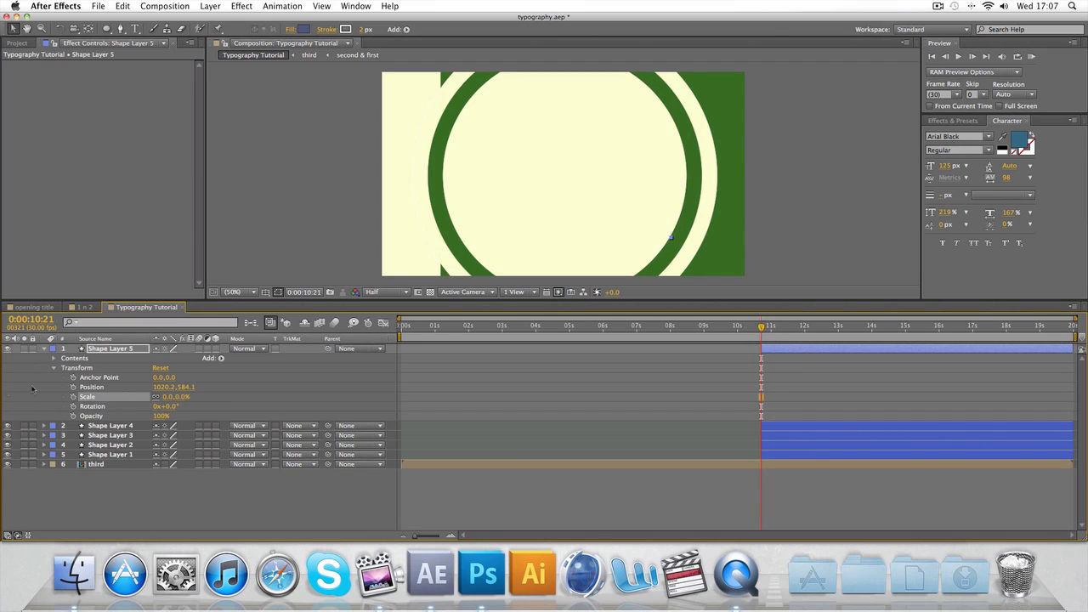
pyautogui.click(87, 395)
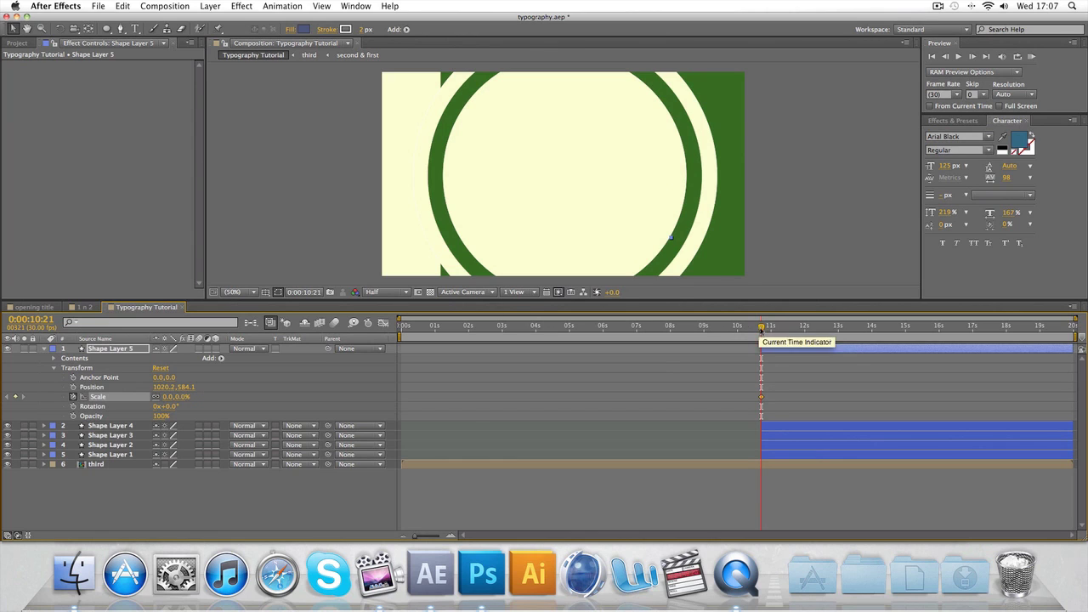
# - At 0:00:11:11, raise the lower-right circle's scale to 130% so it overshoots
pyautogui.moveTo(761, 327); pyautogui.dragTo(783, 327)
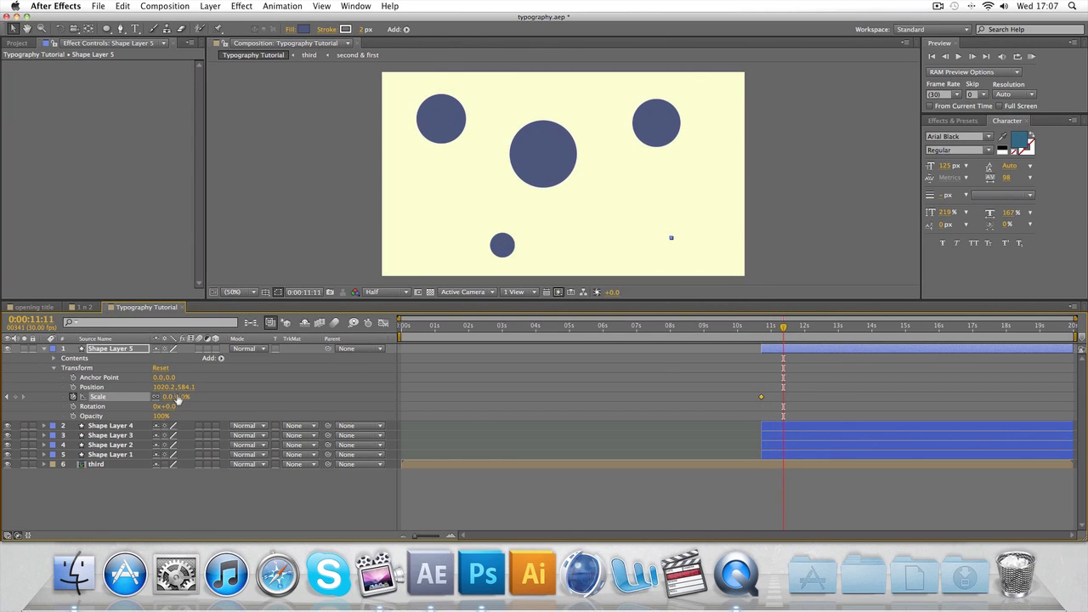
pyautogui.moveTo(178, 400); pyautogui.dragTo(183, 397)
pyautogui.write('100')
pyautogui.press('Return')
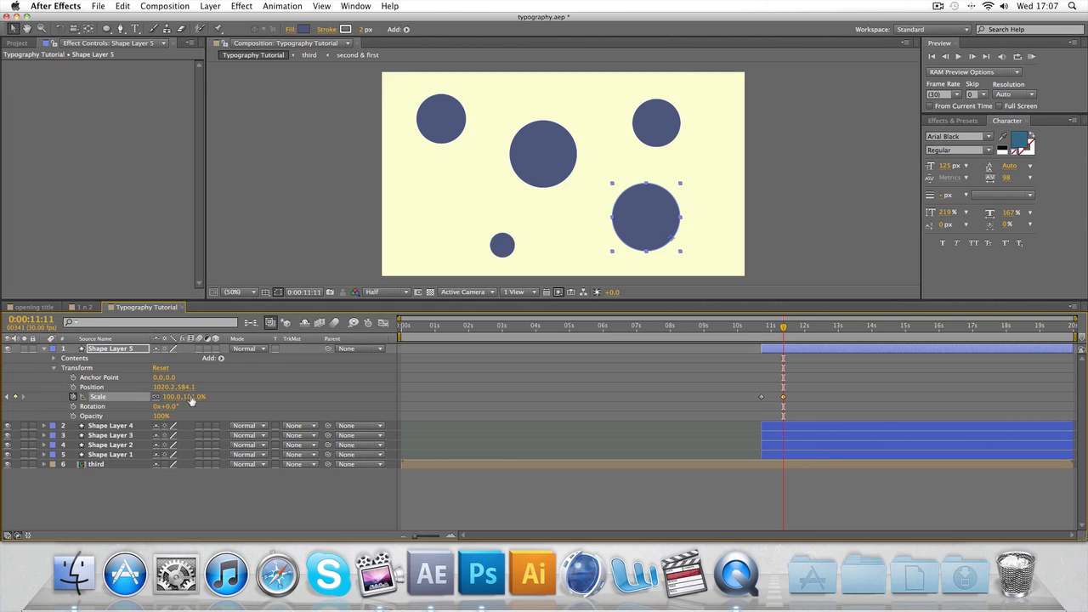
pyautogui.click(193, 398)
pyautogui.write('130')
pyautogui.press('Return')
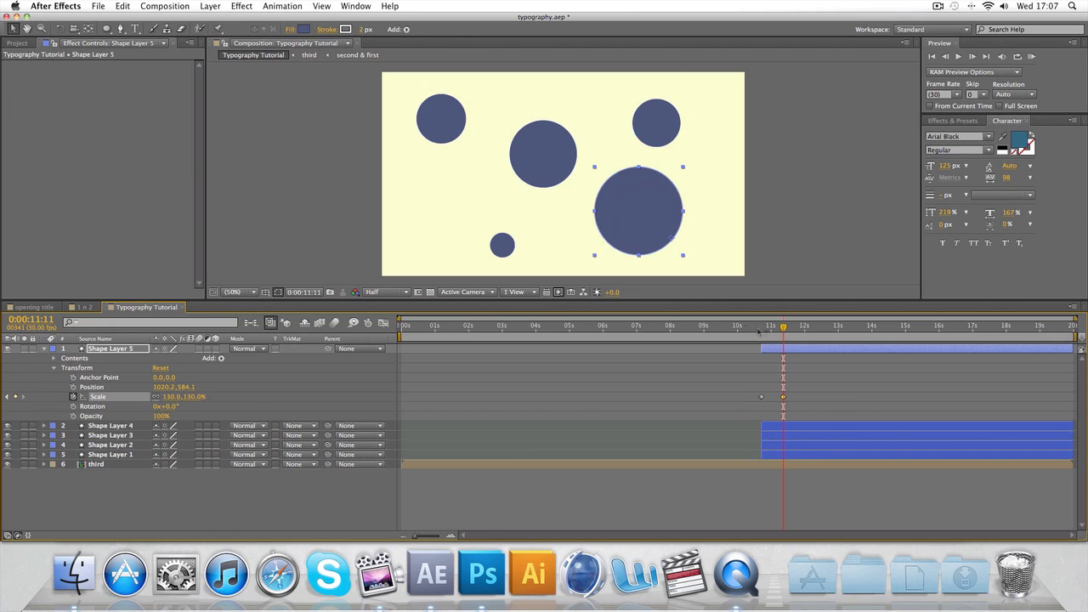
pyautogui.moveTo(783, 326); pyautogui.dragTo(804, 327)
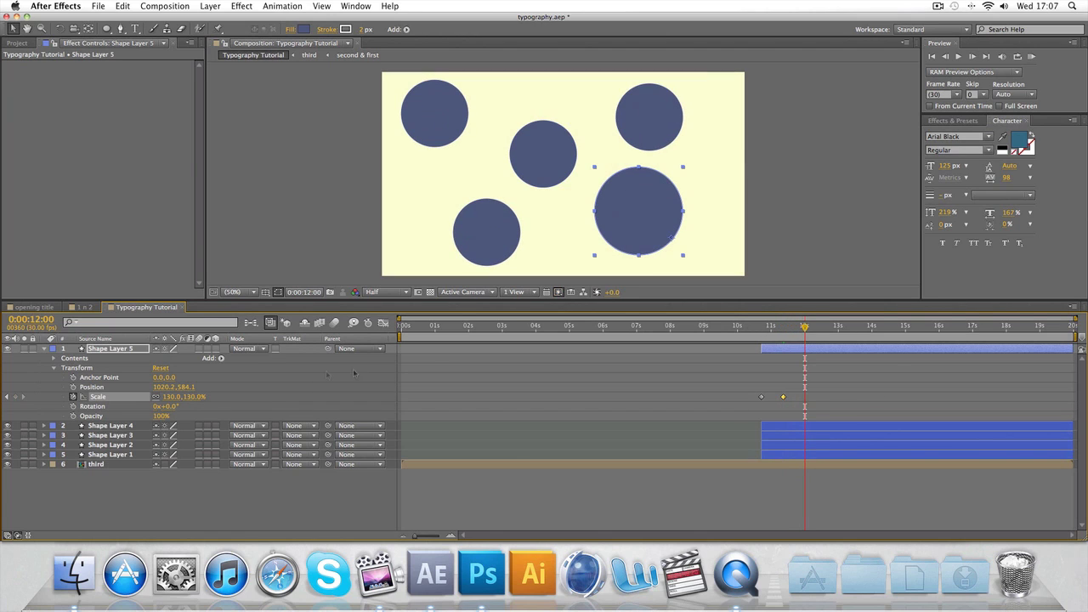
pyautogui.click(44, 350)
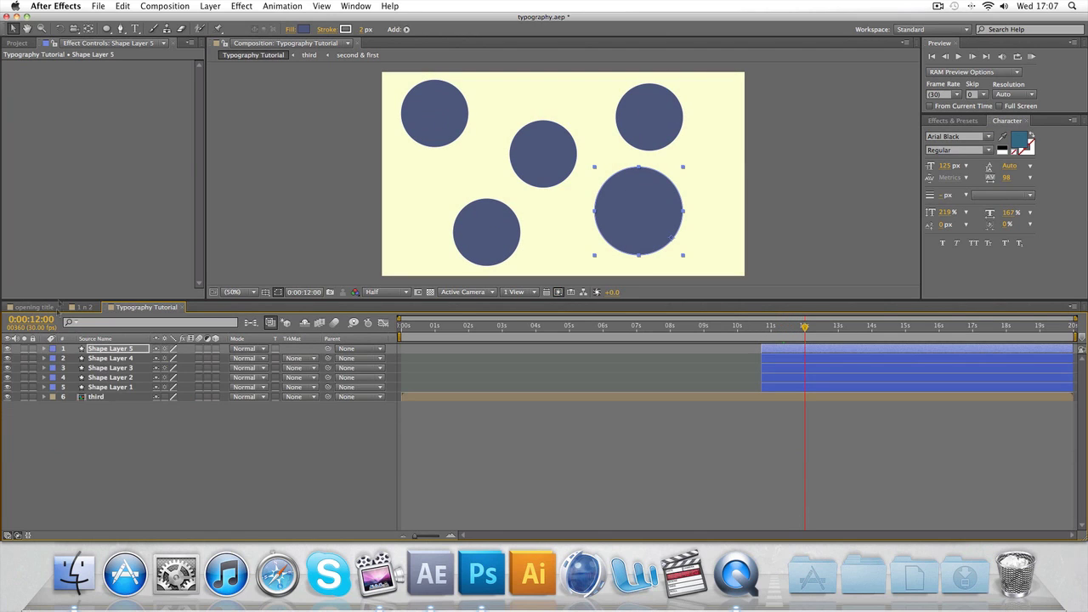
pyautogui.click(65, 274)
pyautogui.click(271, 254)
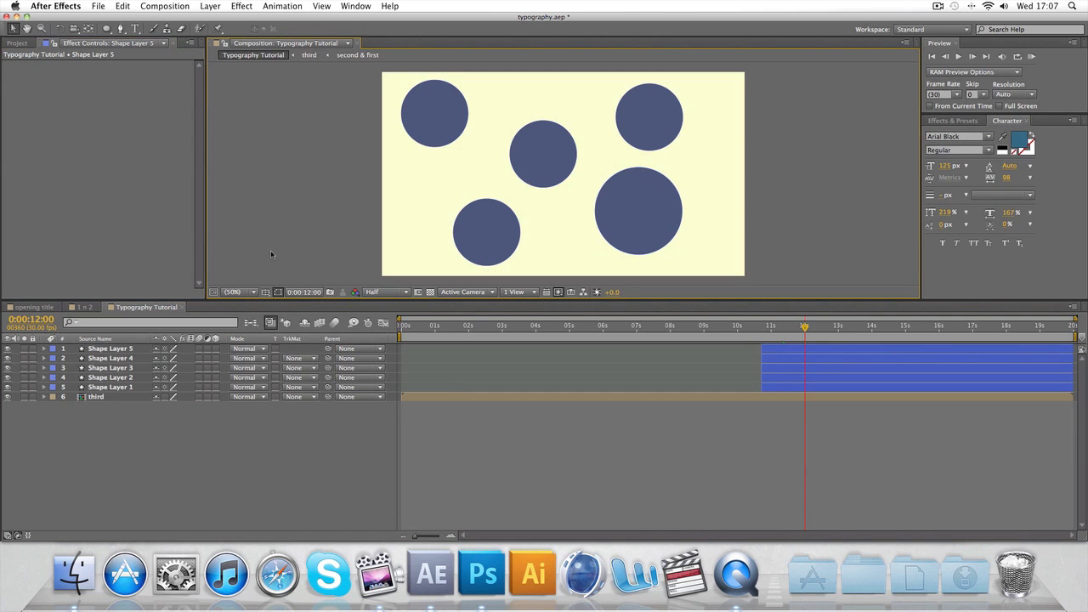
pyautogui.press('/')
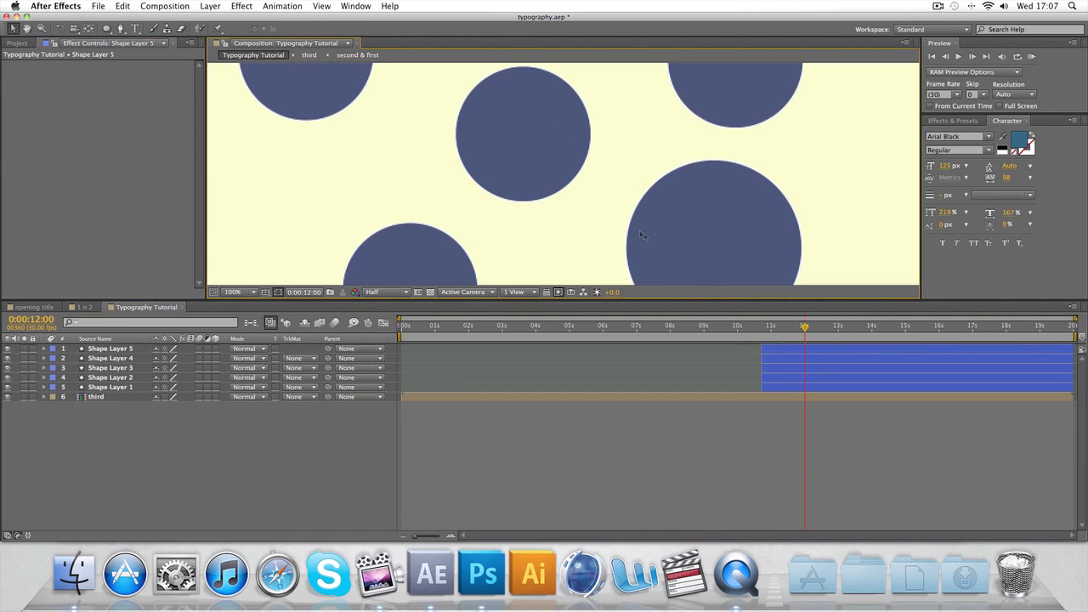
pyautogui.press(',')
pyautogui.press(',')
pyautogui.press(',')
pyautogui.moveTo(804, 327)
pyautogui.mouseDown()
pyautogui.moveTo(757, 326)
pyautogui.moveTo(805, 327)
pyautogui.mouseUp()
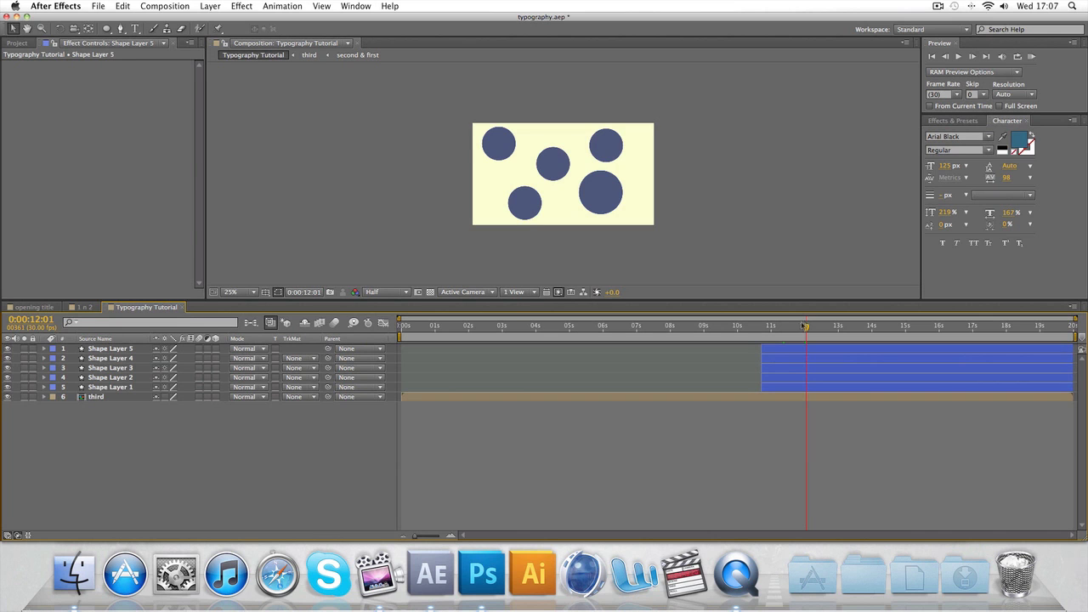
pyautogui.click(736, 574)
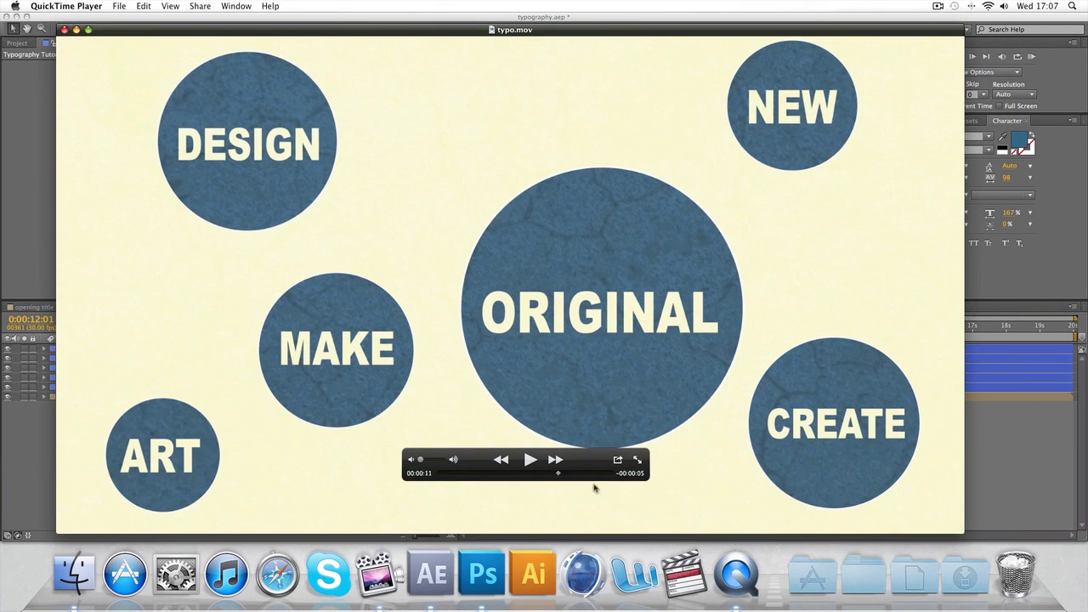
pyautogui.click(528, 461)
pyautogui.click(529, 460)
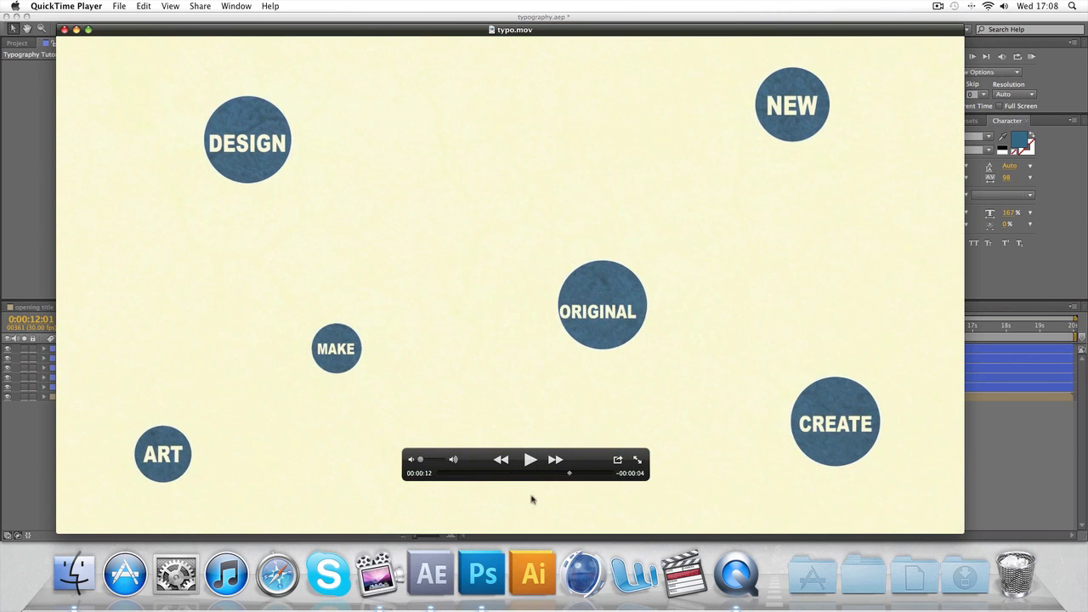
pyautogui.click(424, 566)
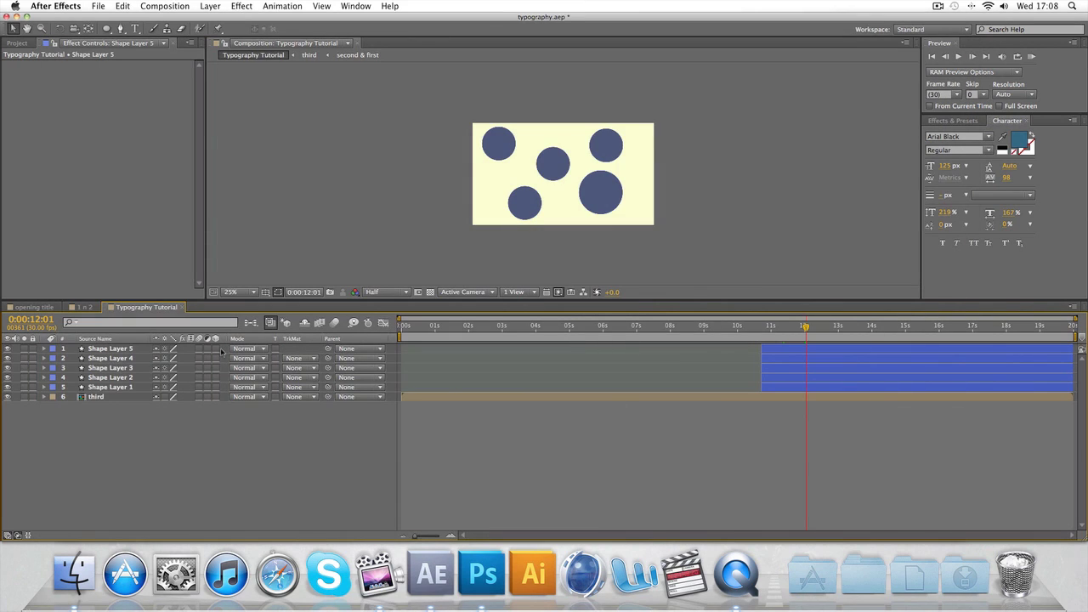
# - Set Shape Layer 1's centre circle to 24% scale at 0:00:12:29
pyautogui.moveTo(807, 327)
pyautogui.mouseDown()
pyautogui.moveTo(788, 326)
pyautogui.moveTo(804, 326)
pyautogui.mouseUp()
pyautogui.press('space')
pyautogui.press('space')
pyautogui.click(44, 387)
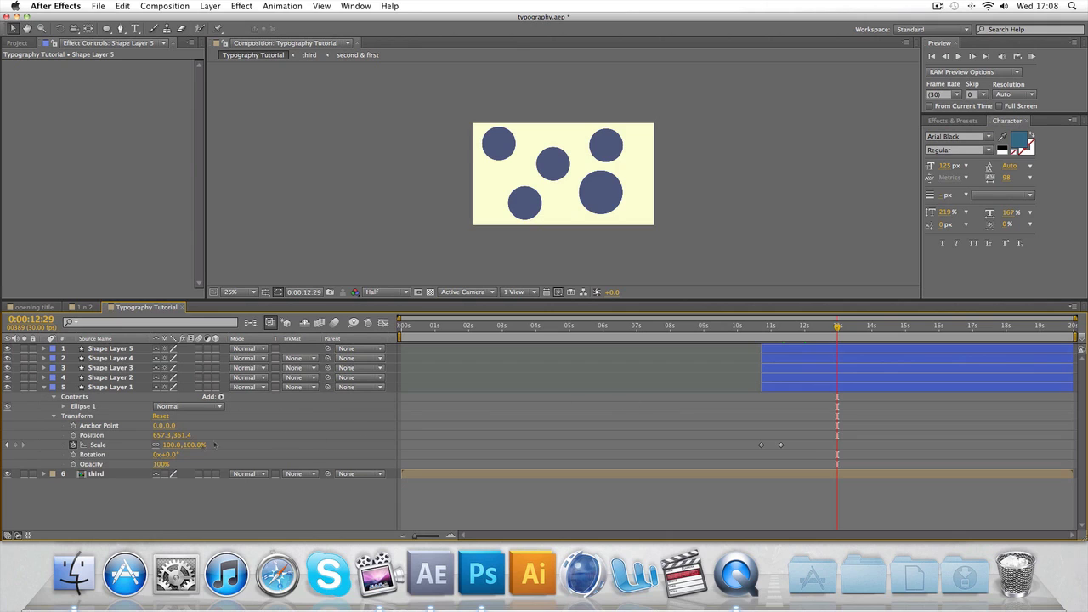
pyautogui.click(194, 444)
pyautogui.write('24')
pyautogui.press('Return')
# - Keyframe the centre circle at 100% scale at 0:00:12:14
pyautogui.moveTo(837, 327); pyautogui.dragTo(819, 329)
pyautogui.click(170, 444)
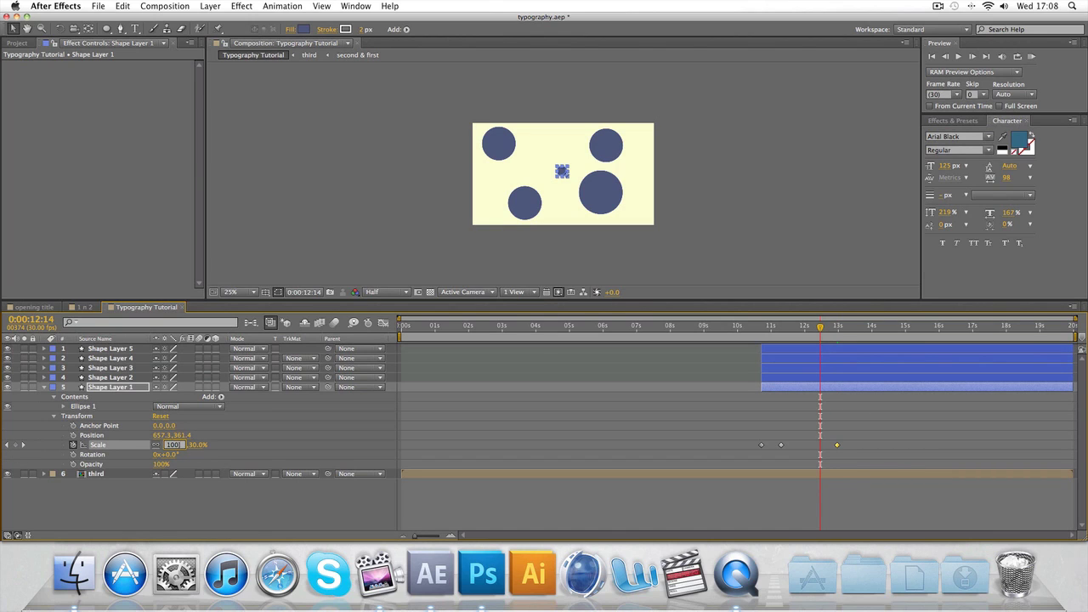
pyautogui.press('Return')
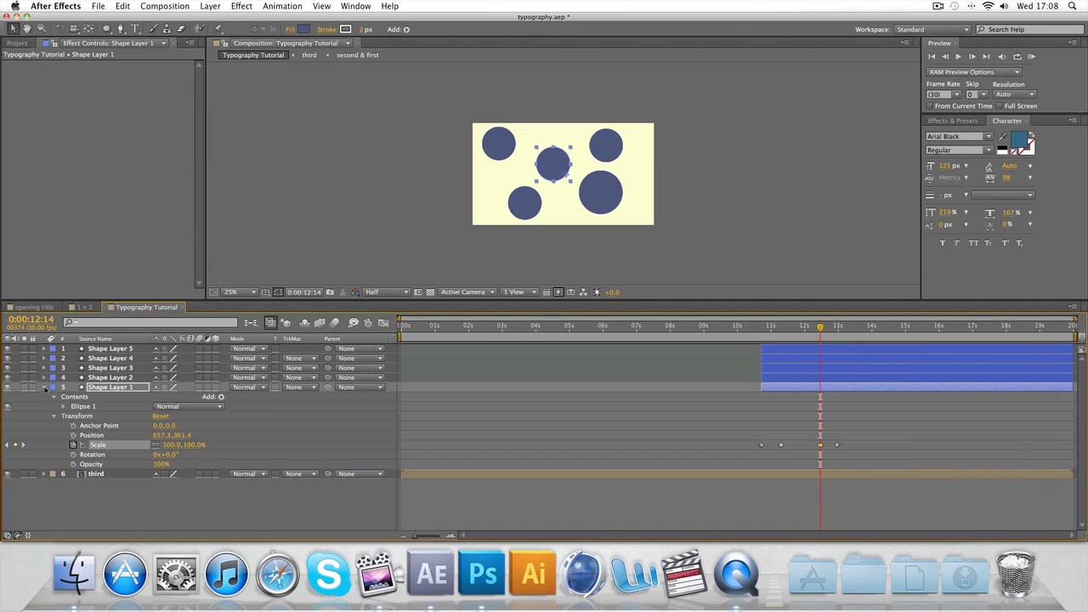
pyautogui.click(44, 387)
# - Keyframe Shape Layer 2's scale at 12:14 and set it to 0% at 12:29
pyautogui.click(44, 377)
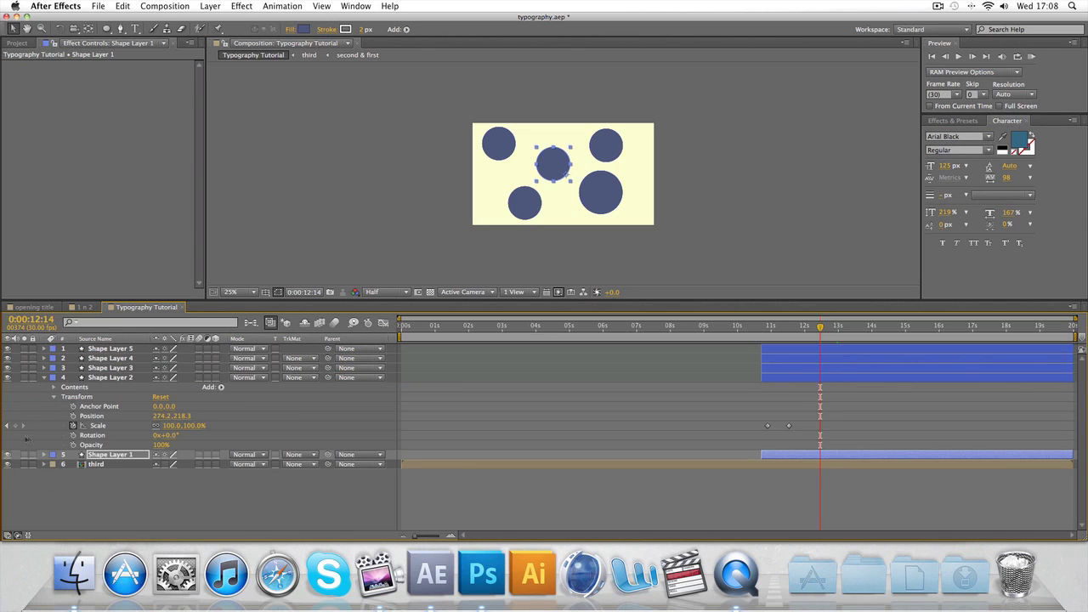
pyautogui.click(15, 426)
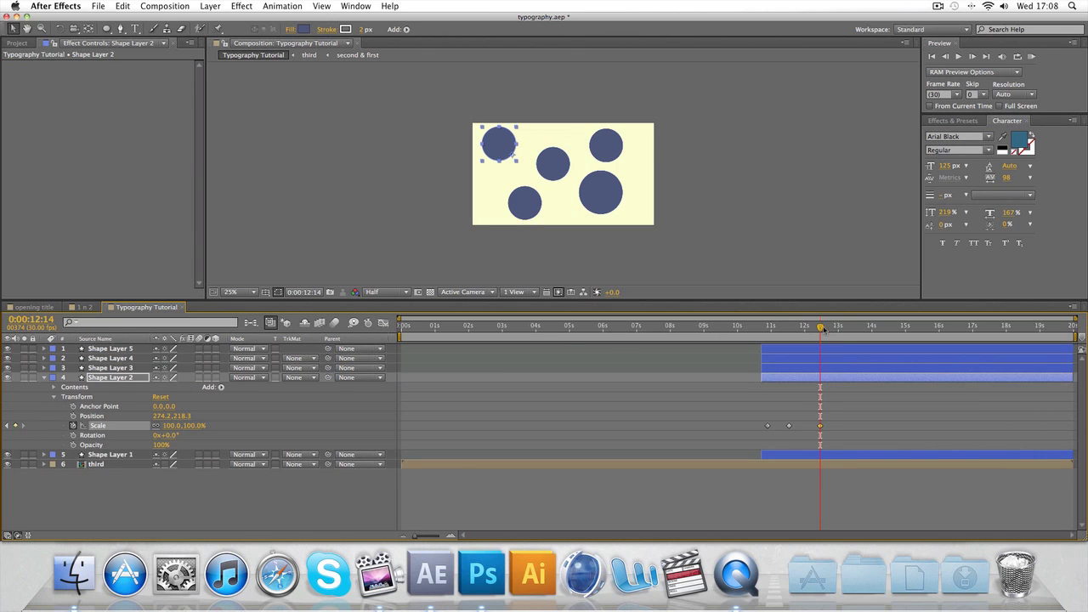
pyautogui.moveTo(823, 330); pyautogui.dragTo(838, 330)
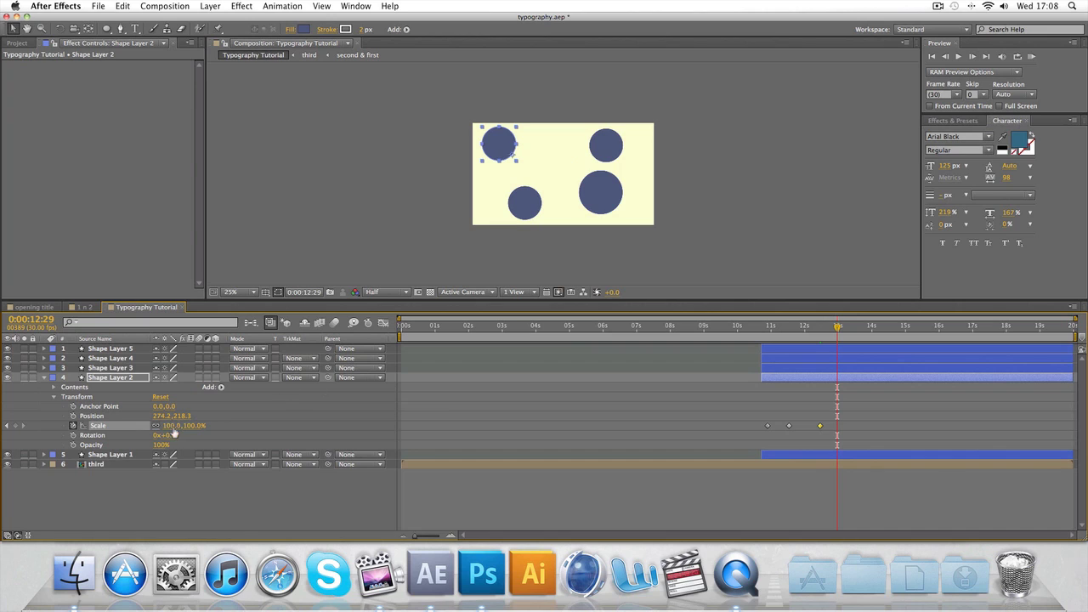
pyautogui.click(168, 425)
pyautogui.write('00')
pyautogui.press('Return')
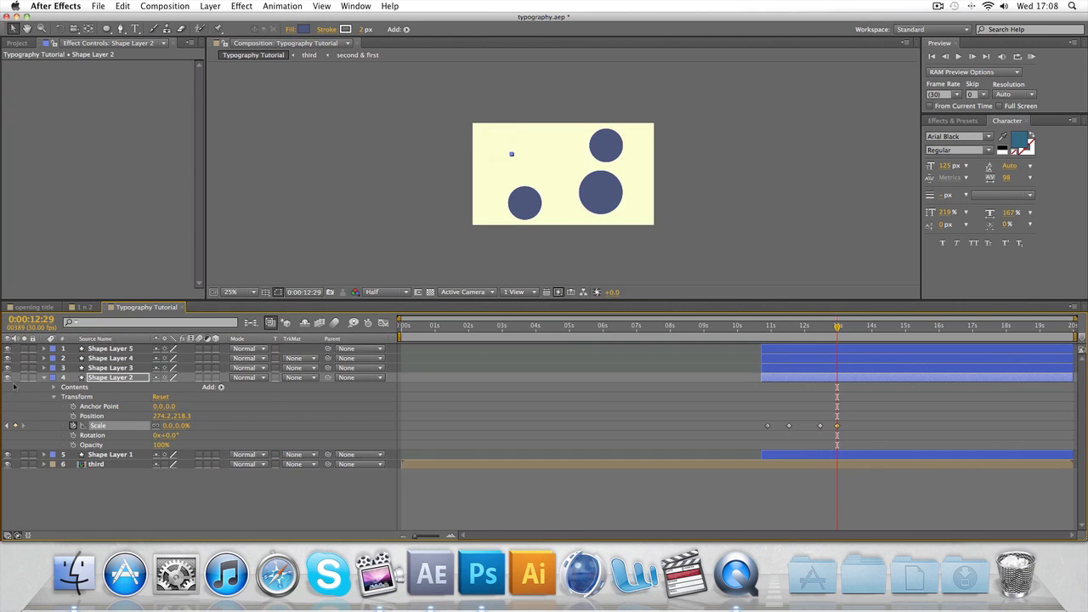
pyautogui.click(45, 377)
# - Keyframe Shape Layer 3's scale at 12:29 and set it to 0% at 13:11
pyautogui.click(43, 368)
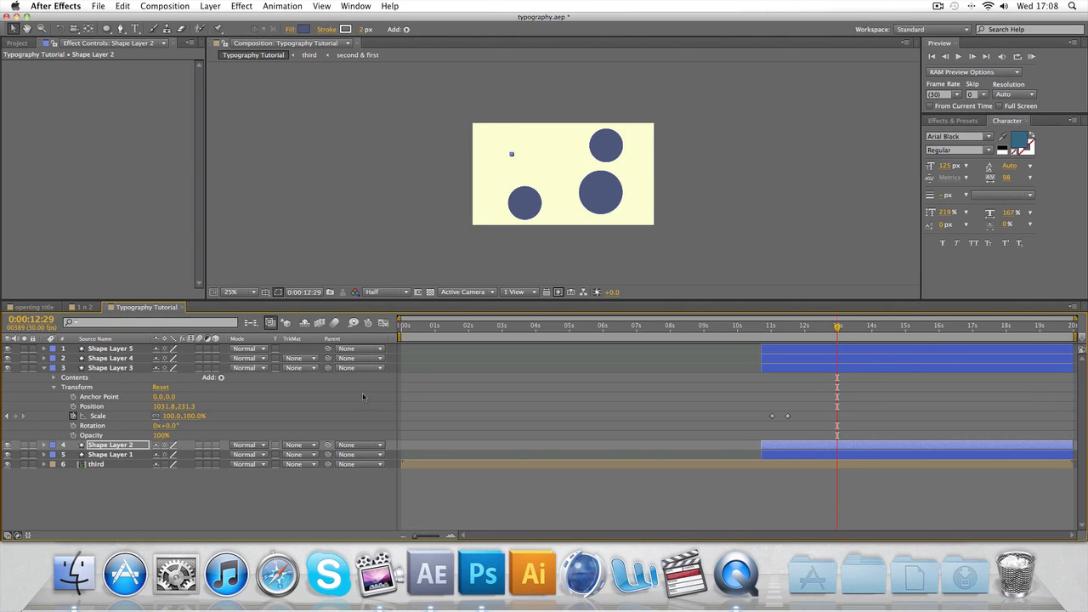
pyautogui.click(16, 415)
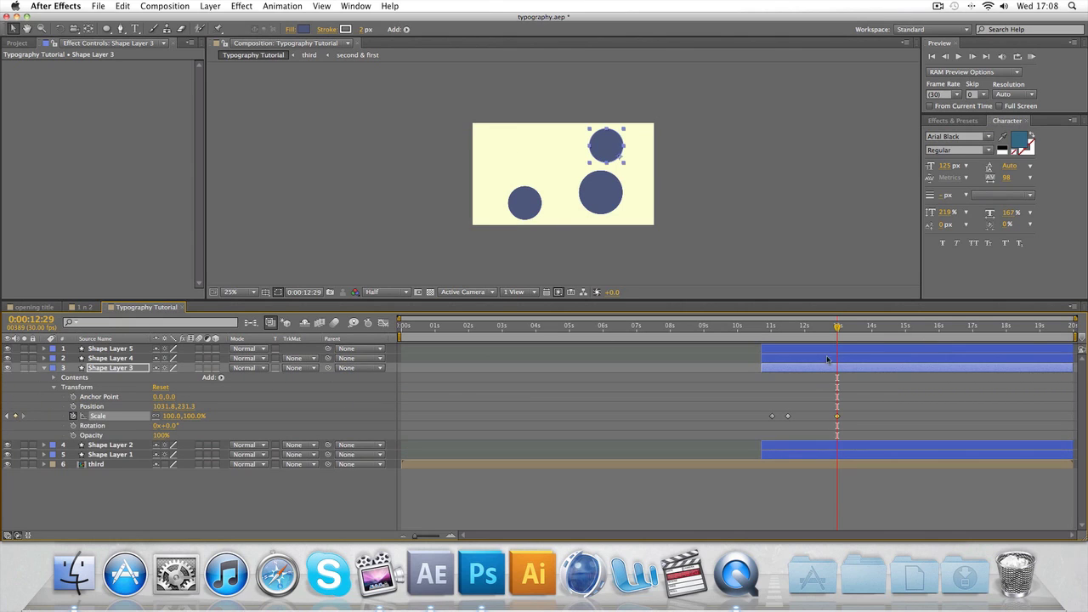
pyautogui.moveTo(834, 335); pyautogui.dragTo(850, 332)
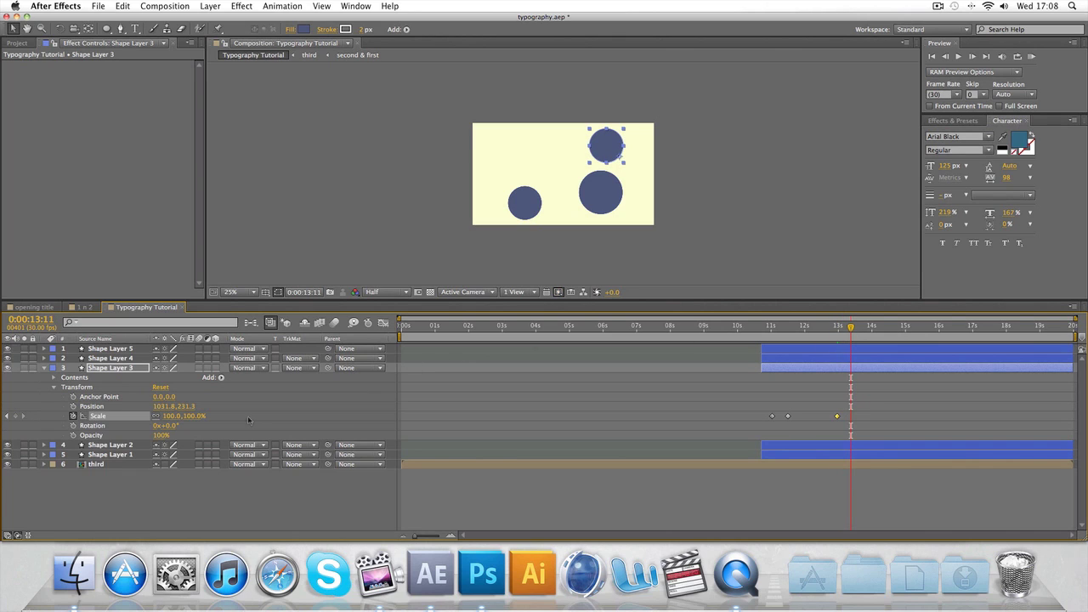
pyautogui.click(193, 415)
pyautogui.write('0')
pyautogui.press('Return')
pyautogui.moveTo(854, 335)
pyautogui.mouseDown()
pyautogui.moveTo(835, 332)
pyautogui.moveTo(849, 333)
pyautogui.mouseUp()
# - Shift the lower-left circle's scale keyframe earlier and set it to 0% at 12:29
pyautogui.click(44, 367)
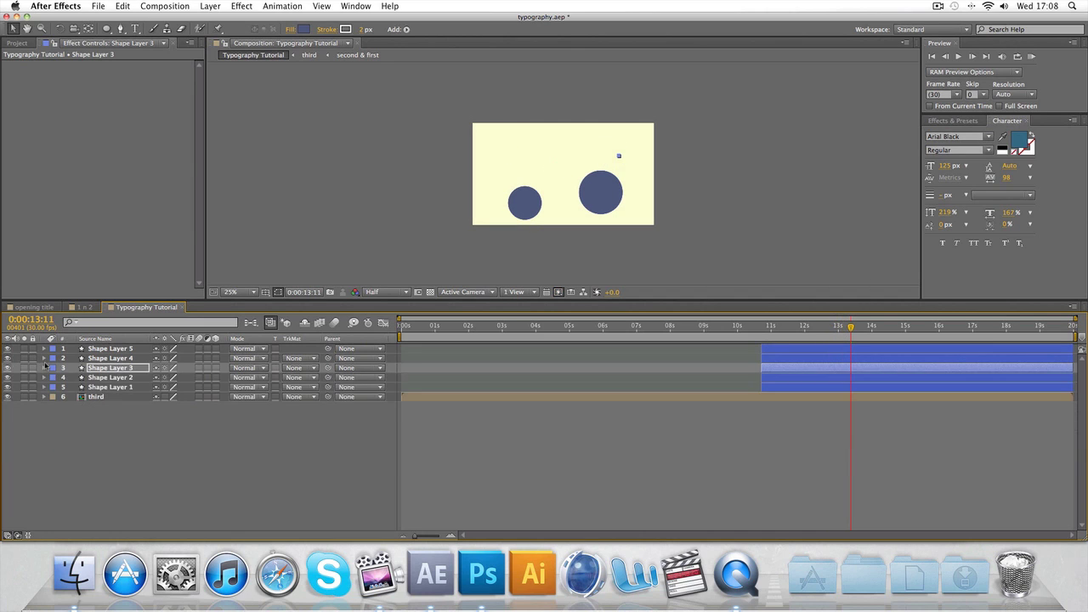
pyautogui.click(44, 358)
pyautogui.click(96, 407)
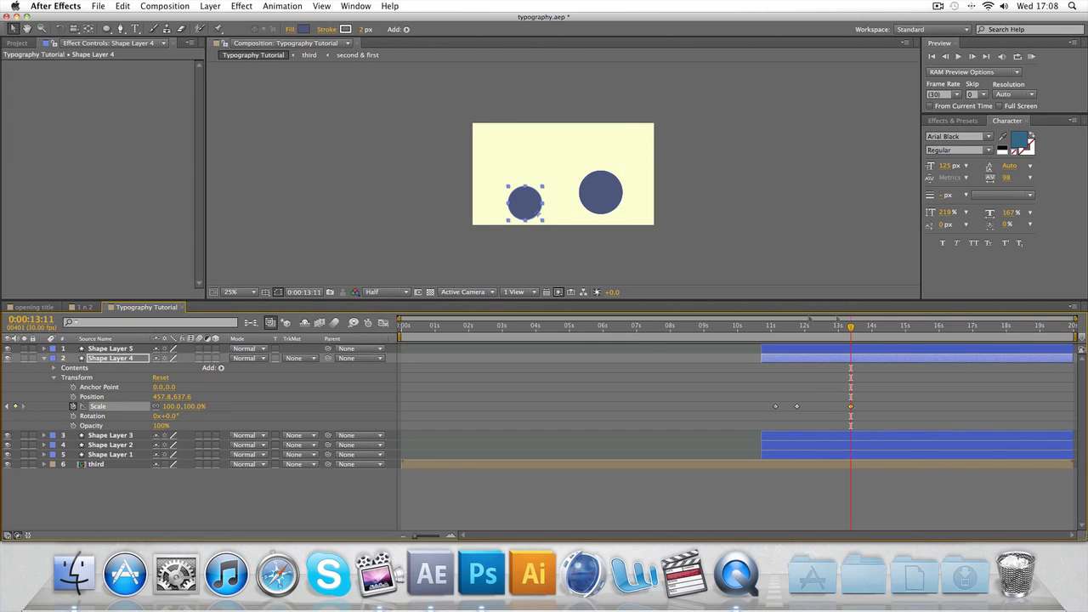
pyautogui.moveTo(850, 407); pyautogui.dragTo(831, 406)
pyautogui.moveTo(851, 330); pyautogui.dragTo(837, 330)
pyautogui.click(170, 406)
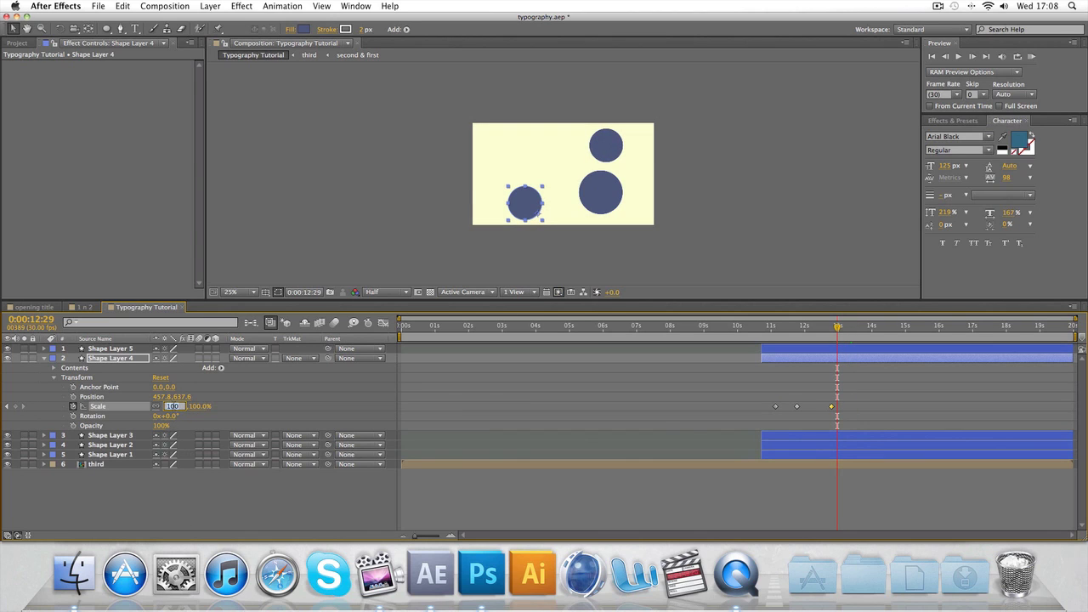
pyautogui.write('0')
pyautogui.press('Return')
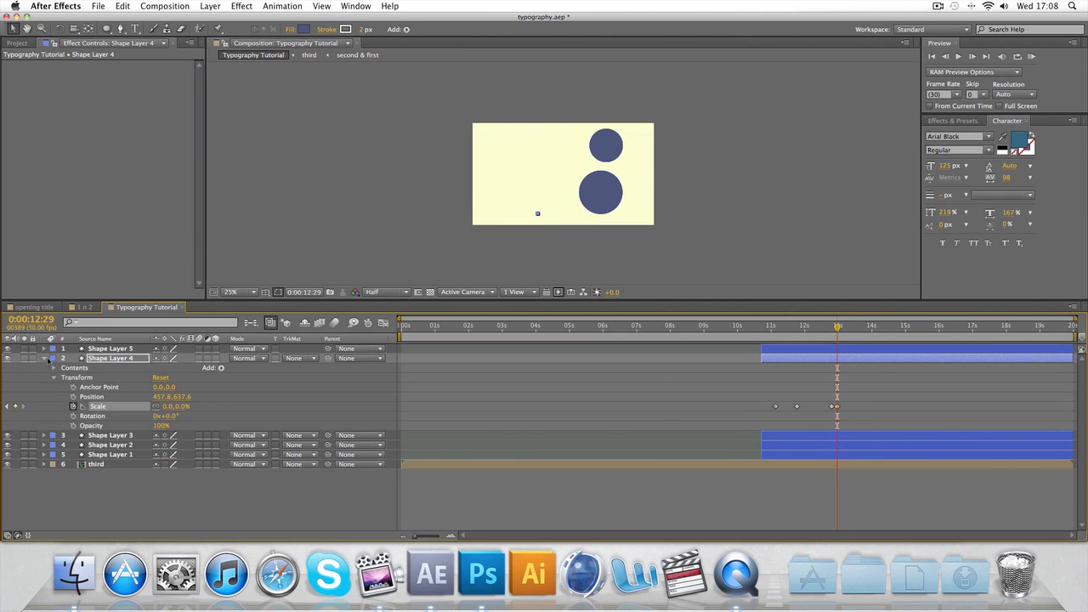
pyautogui.click(45, 358)
# - Keyframe Shape Layer 5's 130% scale and shrink it to 0% by 13:02
pyautogui.click(45, 349)
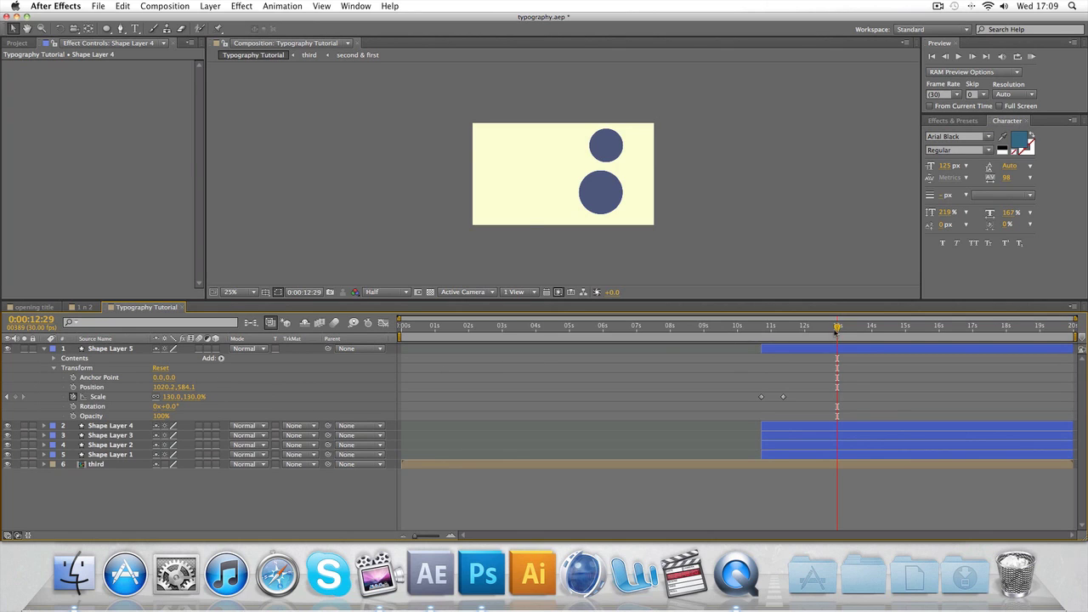
pyautogui.press('pageup')
pyautogui.press('pageup')
pyautogui.press('pageup')
pyautogui.press('pageup')
pyautogui.press('pageup')
pyautogui.press('pageup')
pyautogui.press('pageup')
pyautogui.press('pageup')
pyautogui.press('pageup')
pyautogui.press('pageup')
pyautogui.press('pageup')
pyautogui.press('pageup')
pyautogui.press('pageup')
pyautogui.press('pageup')
pyautogui.press('pageup')
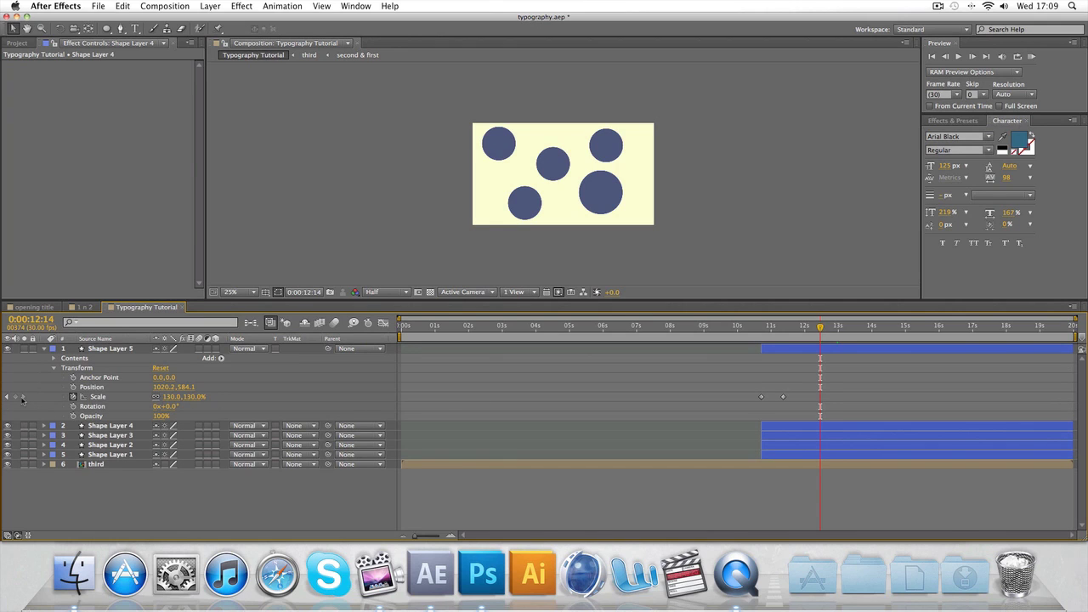
pyautogui.click(15, 397)
pyautogui.moveTo(820, 327); pyautogui.dragTo(839, 329)
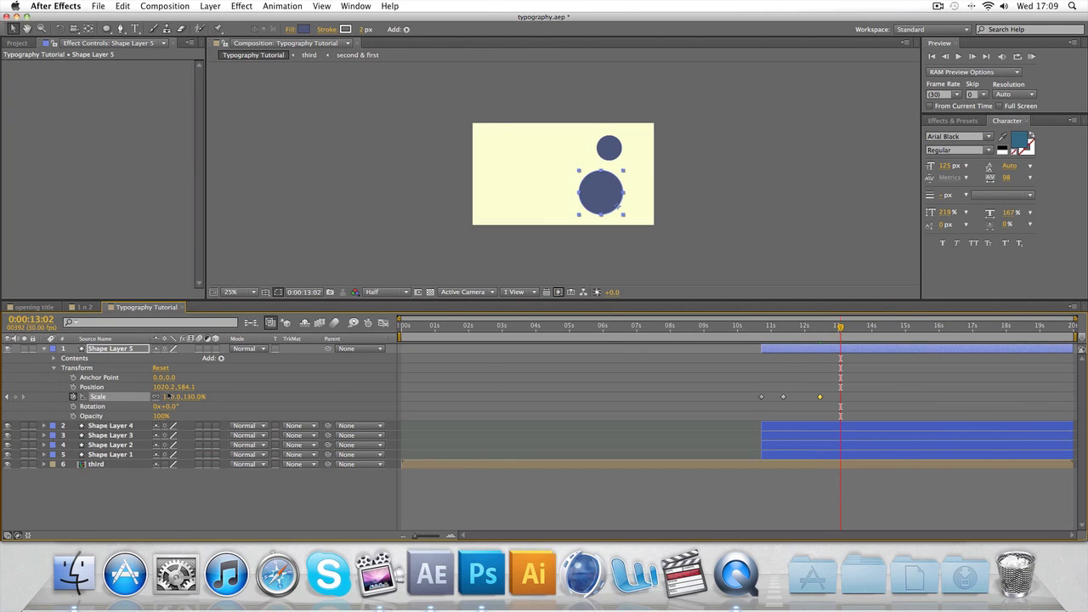
pyautogui.click(170, 396)
pyautogui.write('0')
pyautogui.press('Return')
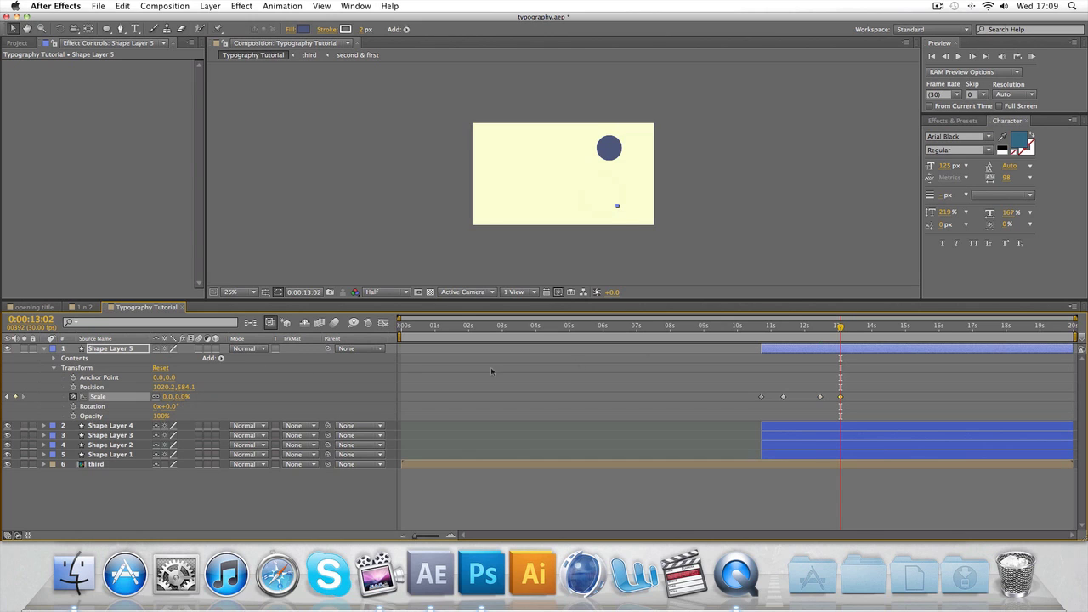
pyautogui.moveTo(839, 334)
pyautogui.mouseDown()
pyautogui.moveTo(818, 331)
pyautogui.moveTo(849, 331)
pyautogui.moveTo(809, 331)
pyautogui.moveTo(854, 336)
pyautogui.mouseUp()
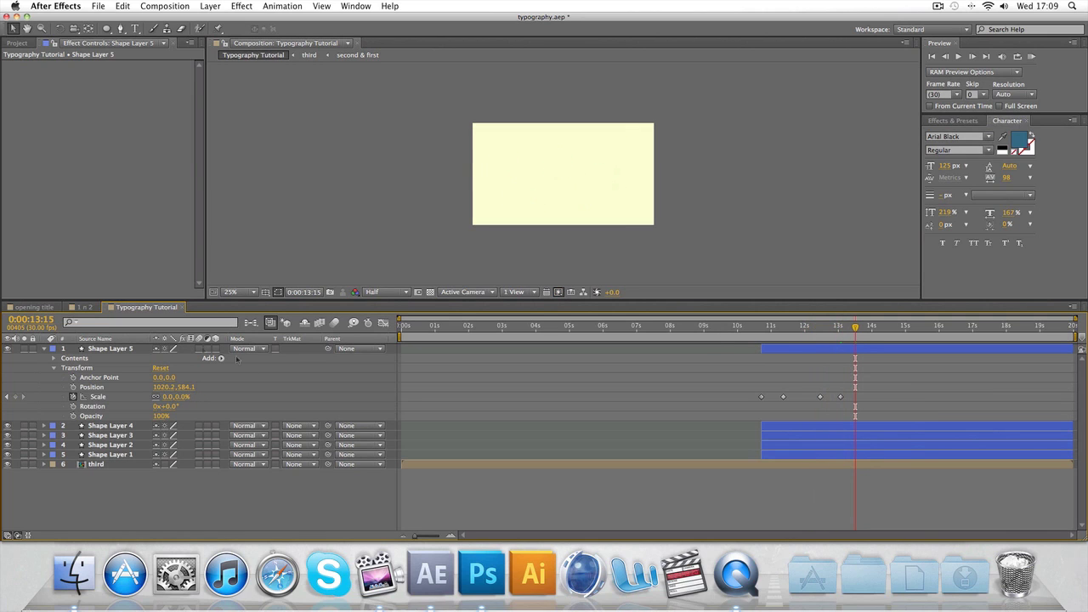
pyautogui.click(45, 349)
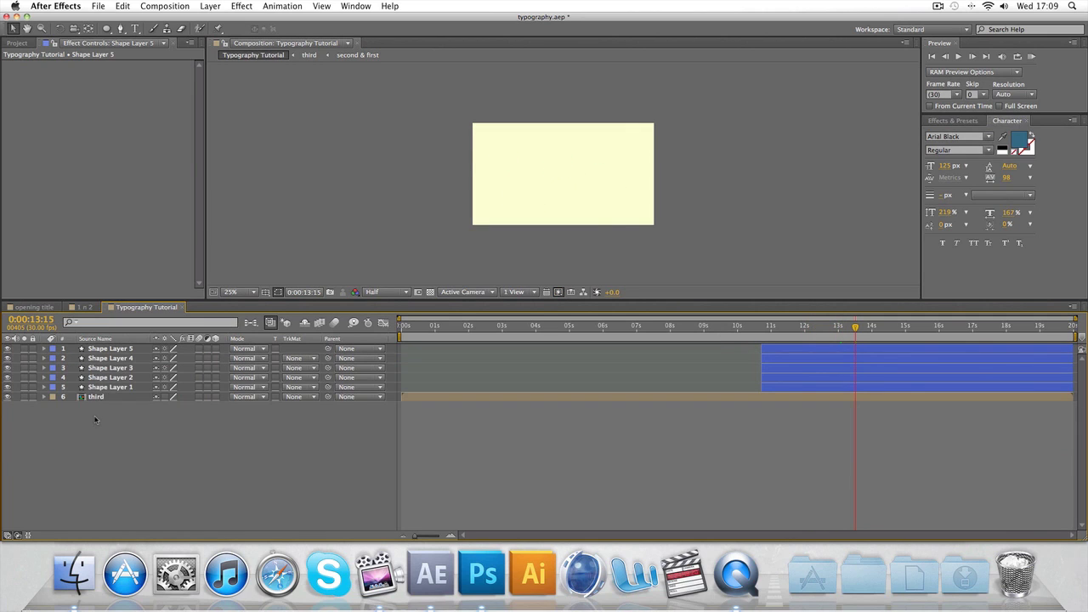
# - Add a new text layer reading FINISHER
pyautogui.rightClick(96, 414)
pyautogui.moveTo(114, 425)
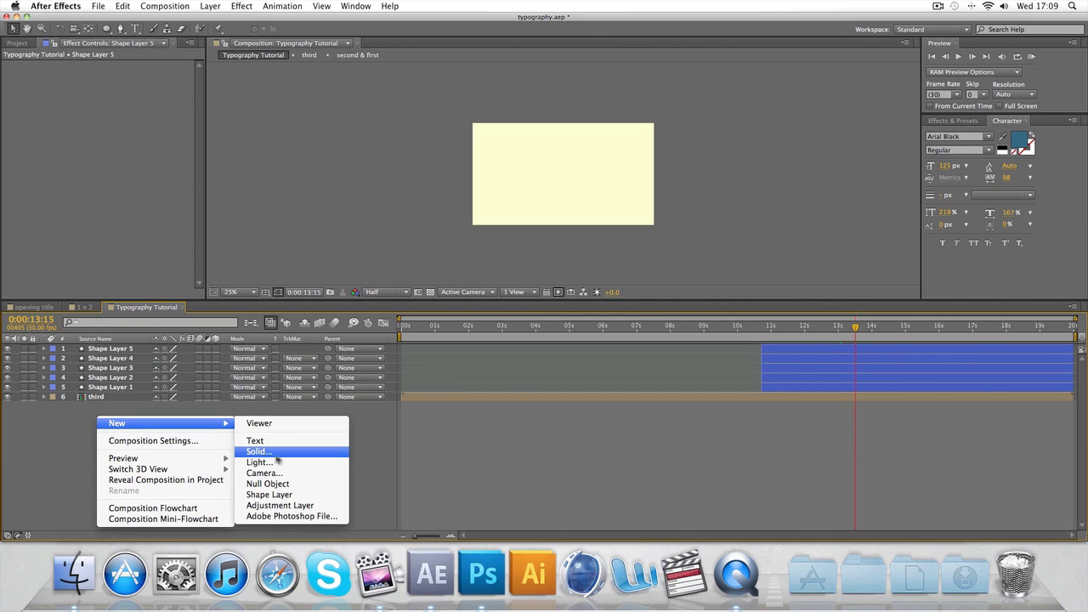
pyautogui.click(281, 440)
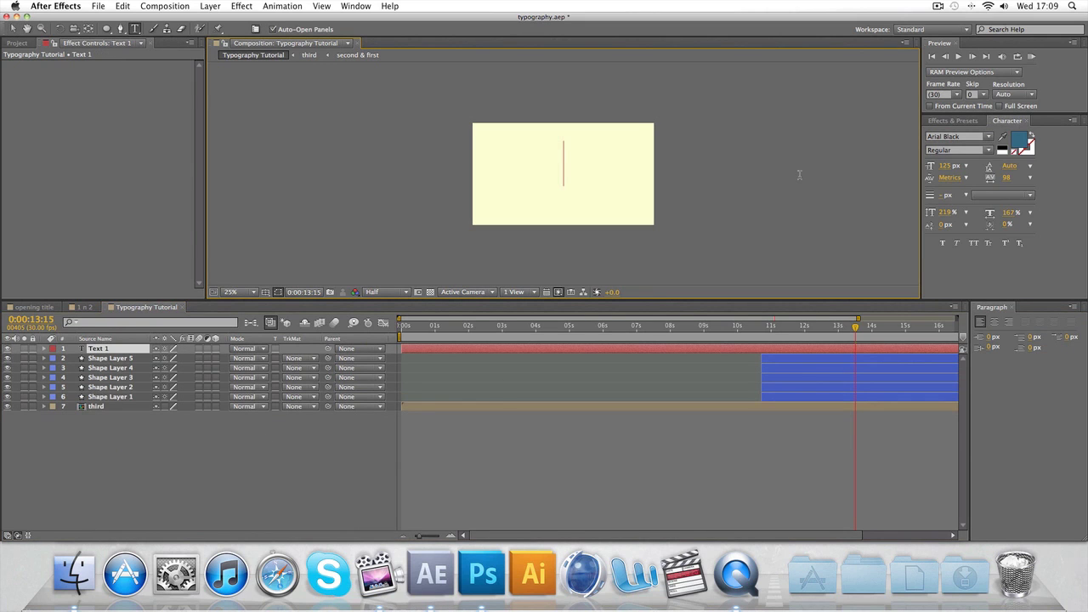
pyautogui.write('FINIS')
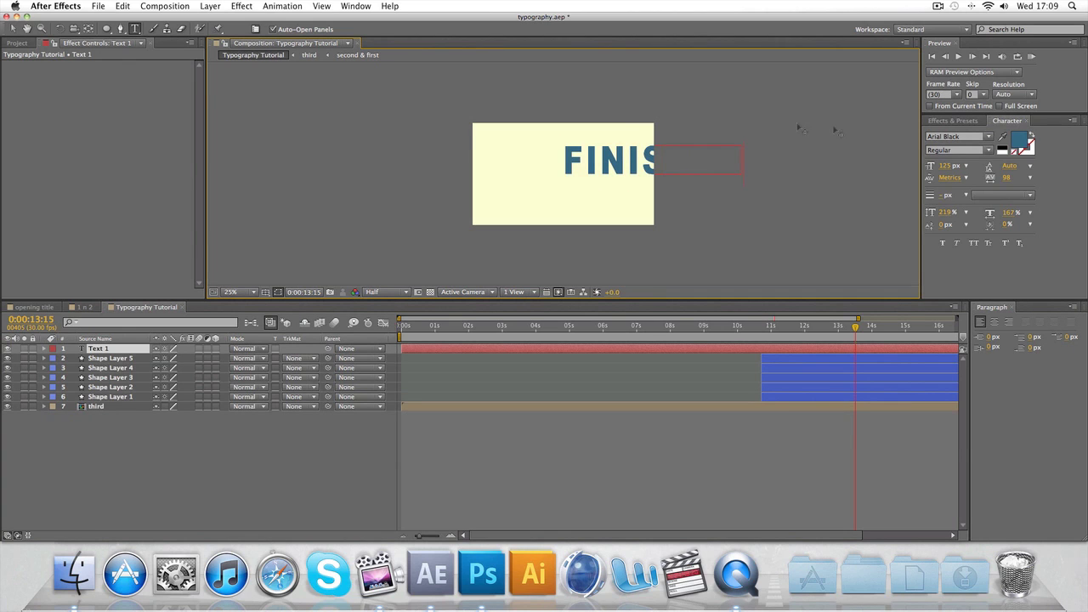
pyautogui.press('KP_Enter')
pyautogui.press('v')
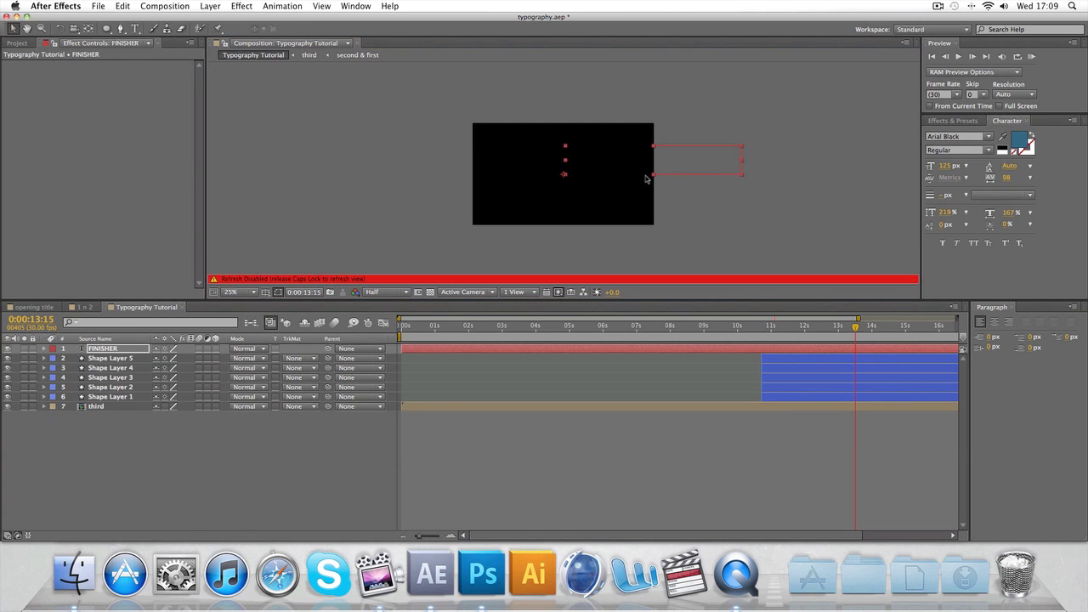
pyautogui.moveTo(595, 164); pyautogui.dragTo(508, 172)
# - Set FINISHER's font size to 100 px and centre it in the composition
pyautogui.click(951, 167)
pyautogui.write('100')
pyautogui.press('Return')
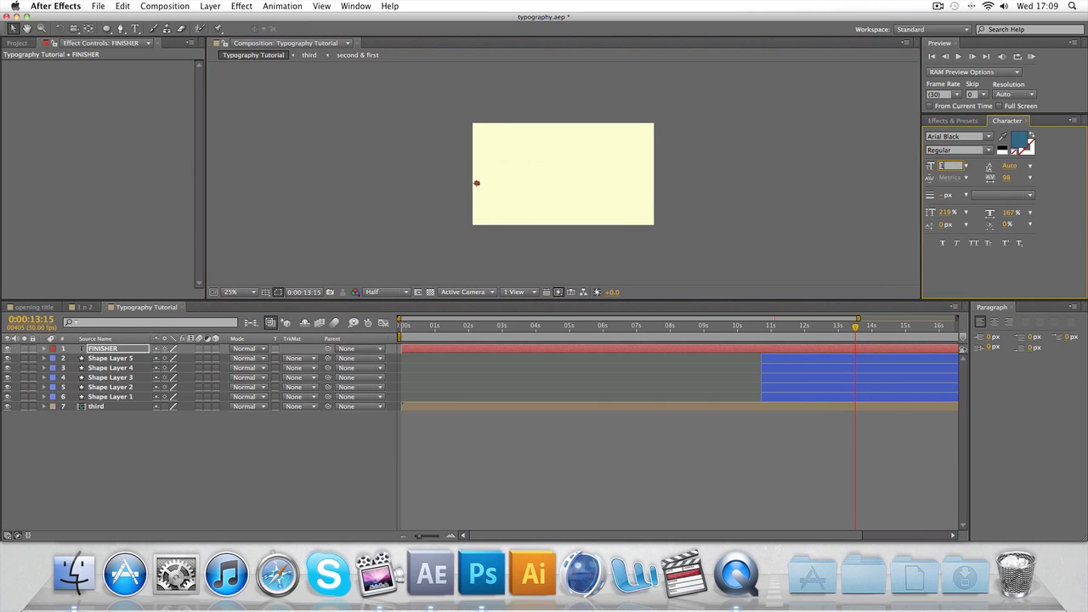
pyautogui.moveTo(597, 171); pyautogui.dragTo(613, 174)
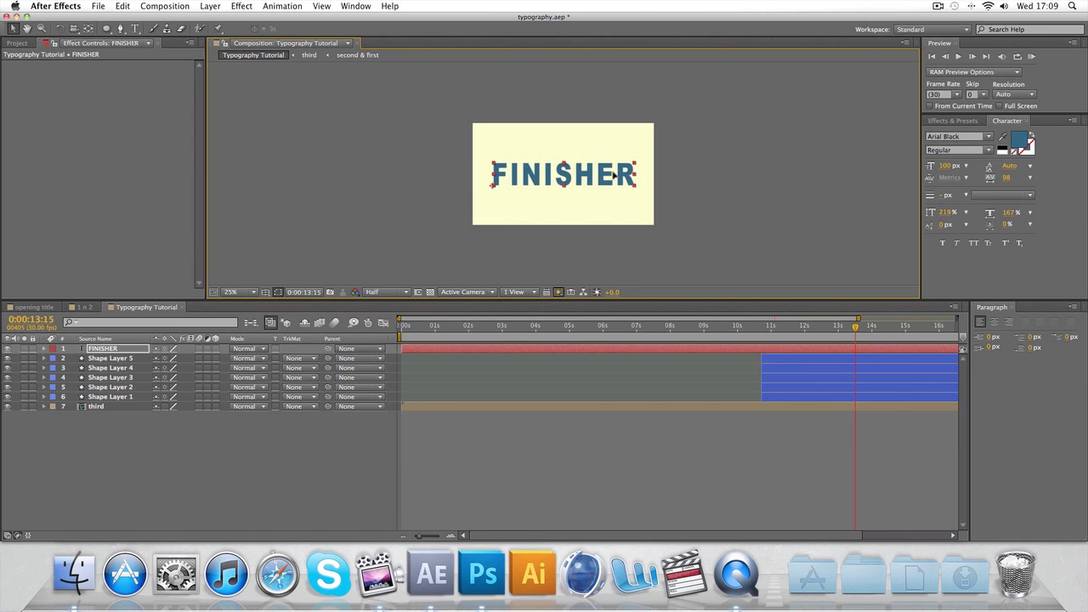
pyautogui.click(693, 169)
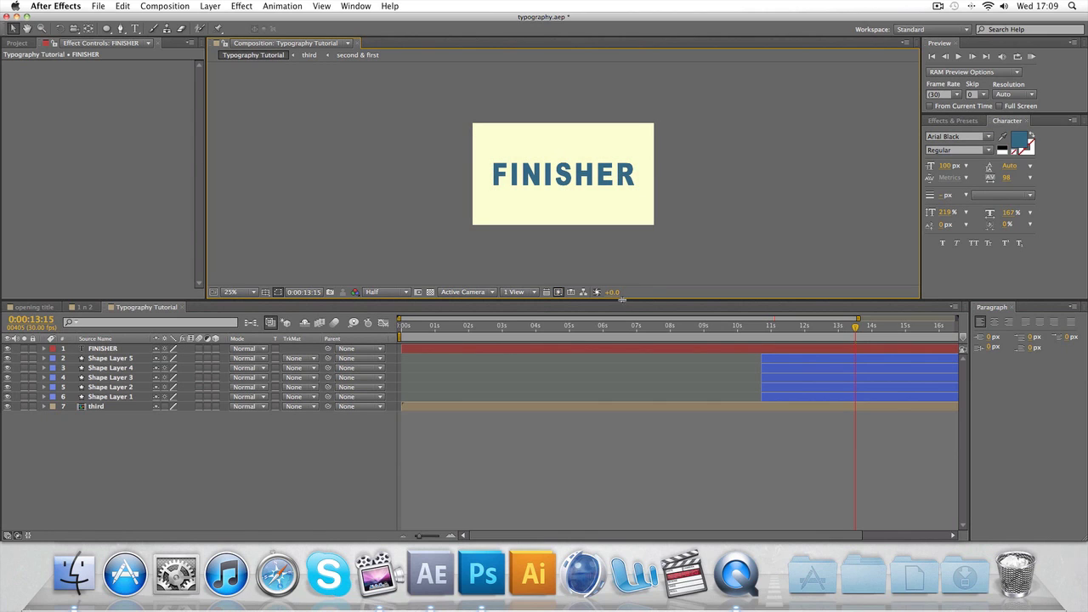
pyautogui.moveTo(635, 299); pyautogui.dragTo(637, 332)
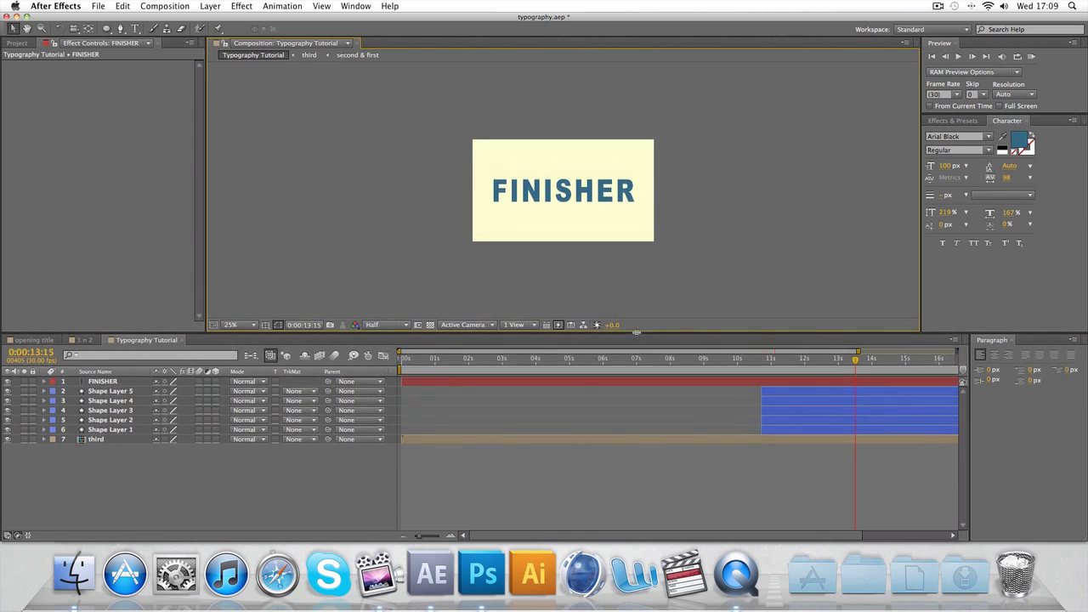
pyautogui.rightClick(284, 511)
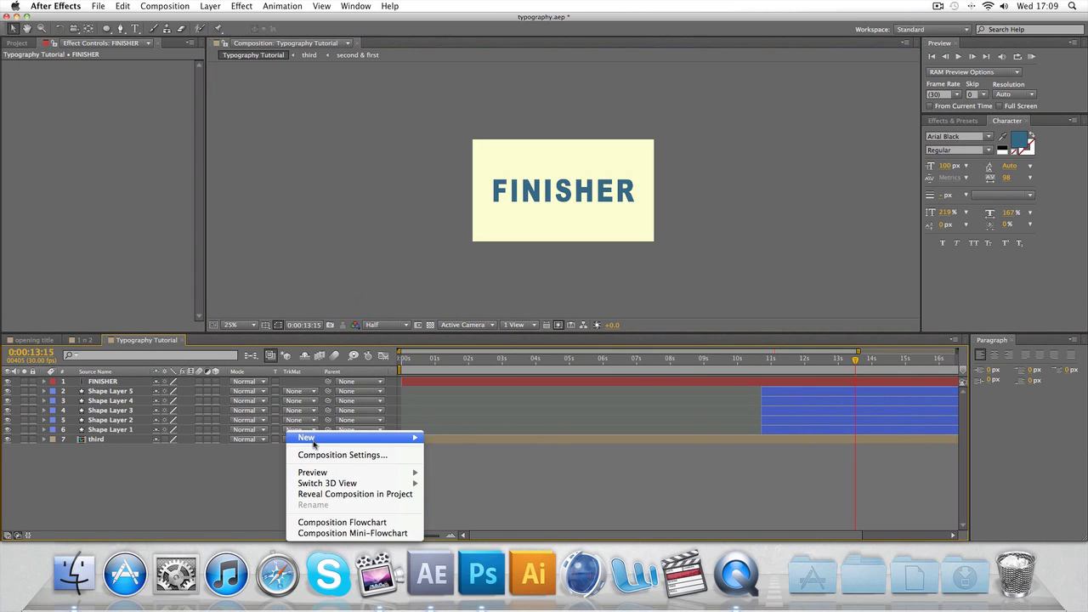
# - Create a new deep red solid layer
pyautogui.moveTo(389, 438)
pyautogui.click(478, 466)
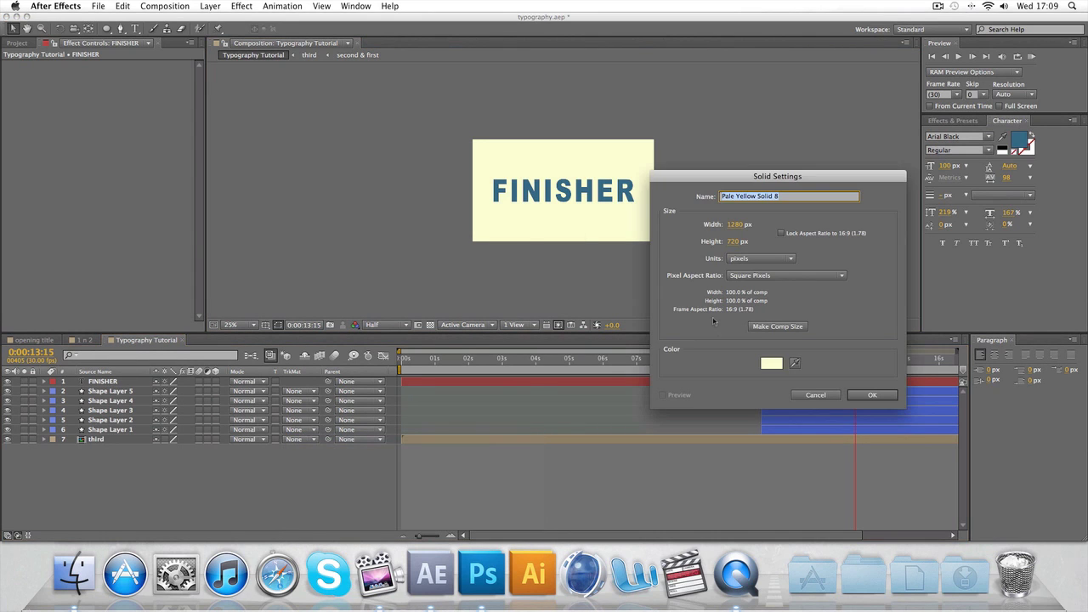
pyautogui.click(768, 362)
pyautogui.click(944, 294)
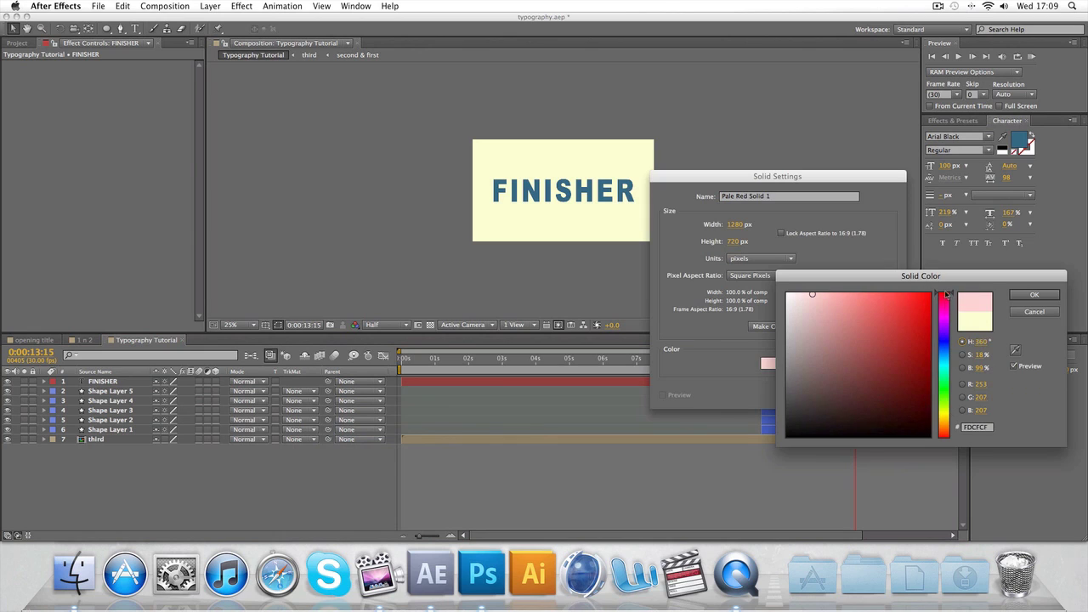
pyautogui.moveTo(926, 328); pyautogui.dragTo(940, 328)
pyautogui.click(1035, 294)
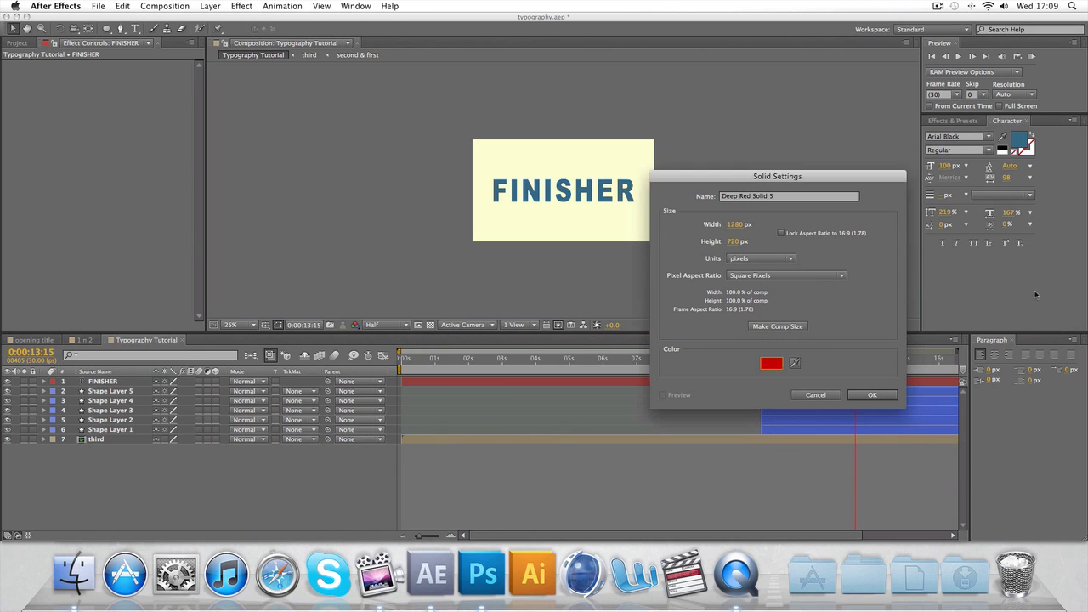
pyautogui.click(860, 396)
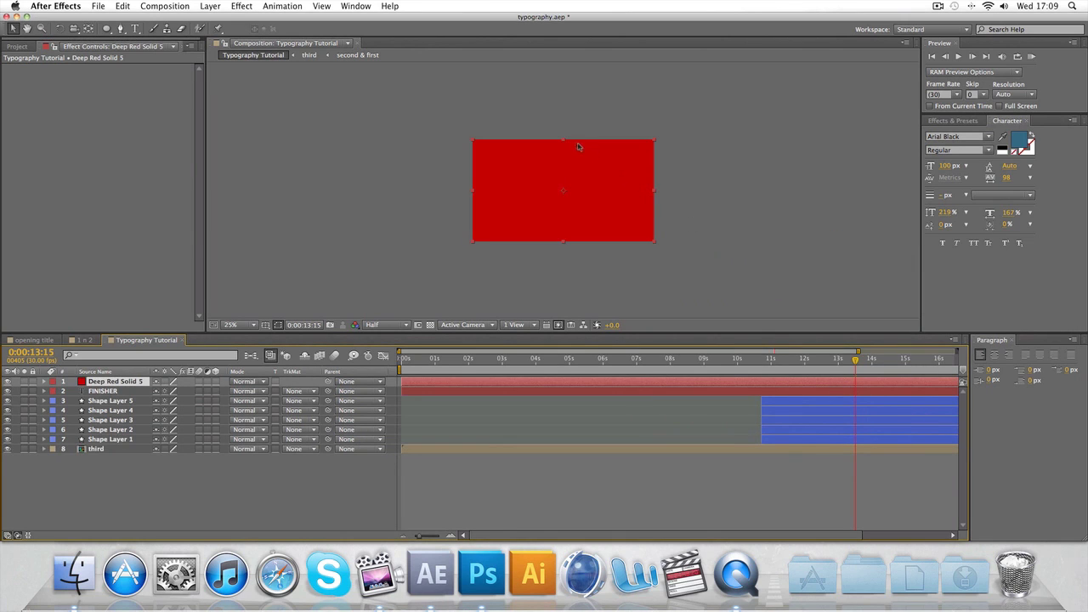
# - Squash the red solid into a thin bar above the text, layered behind FINISHER
pyautogui.moveTo(564, 141); pyautogui.dragTo(563, 192)
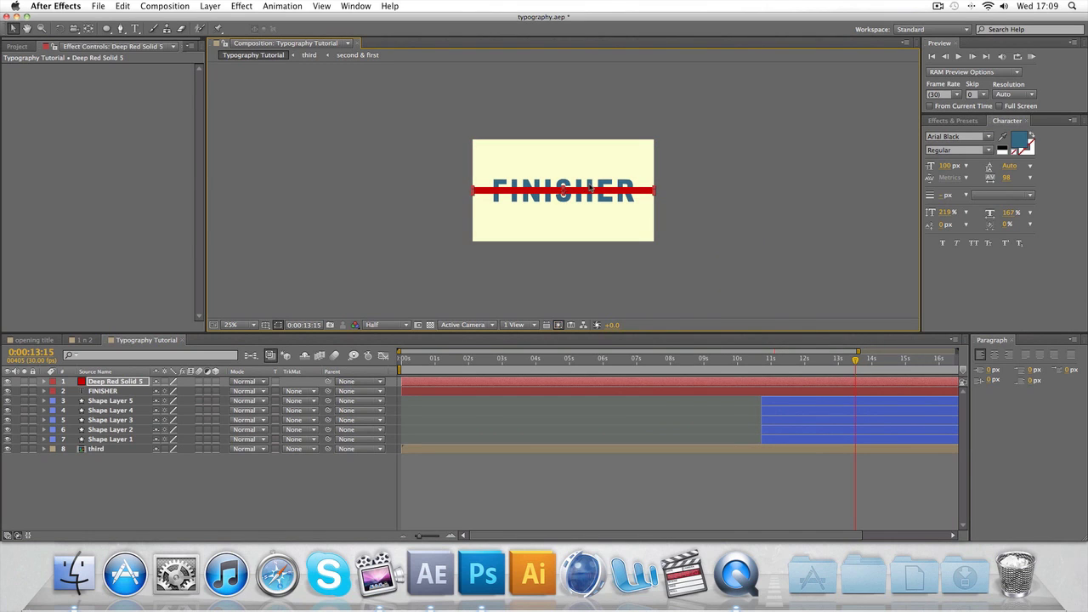
pyautogui.moveTo(609, 192); pyautogui.dragTo(609, 184)
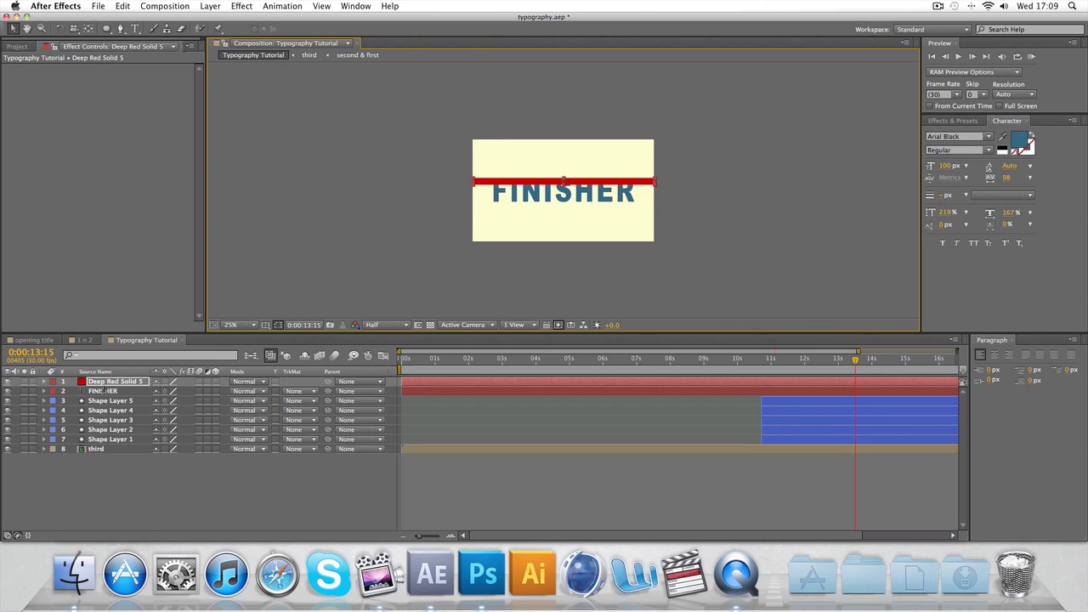
pyautogui.moveTo(103, 390); pyautogui.dragTo(110, 397)
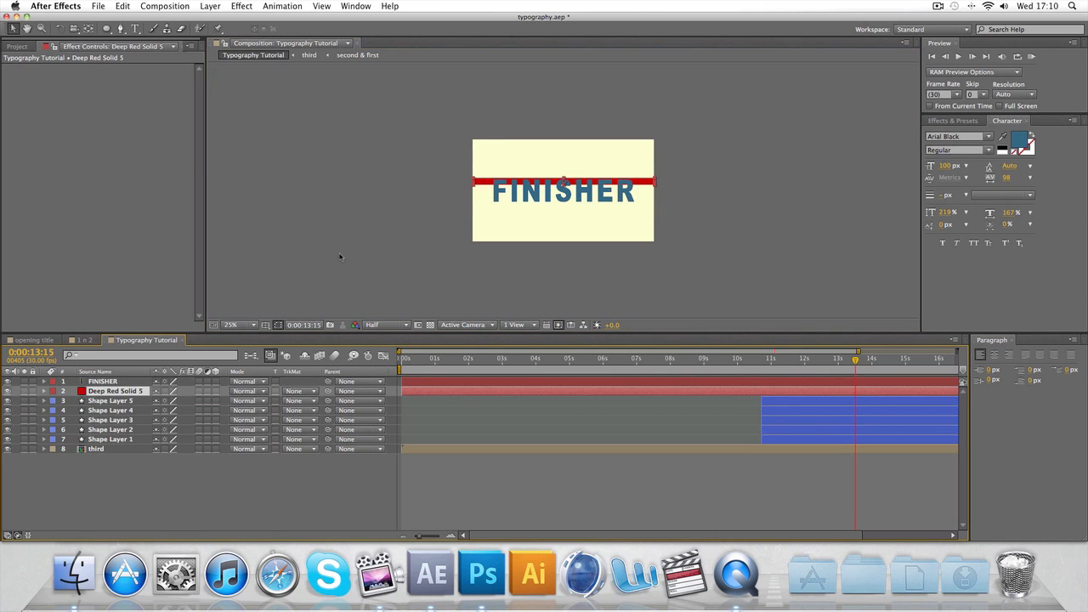
pyautogui.press('.')
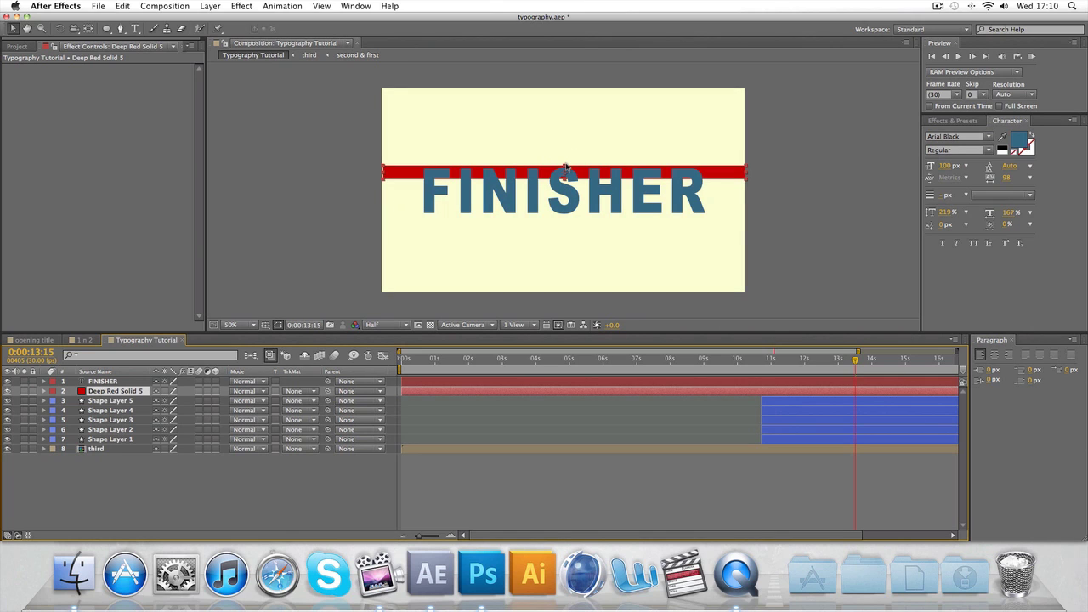
pyautogui.click(565, 170)
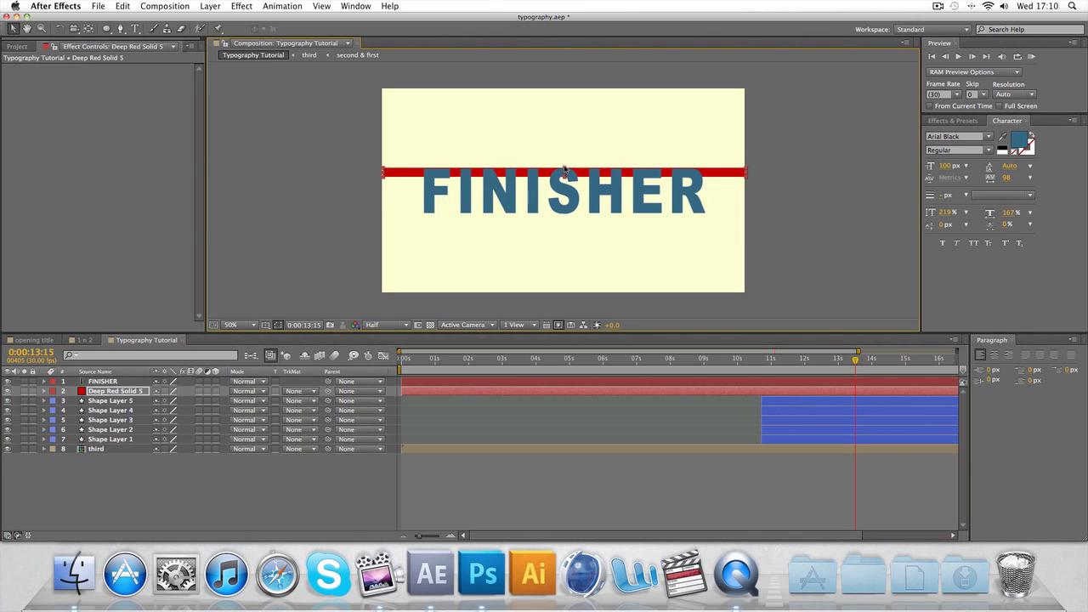
# - Duplicate the red bar and nudge the copy down two steps
pyautogui.press('super+d')
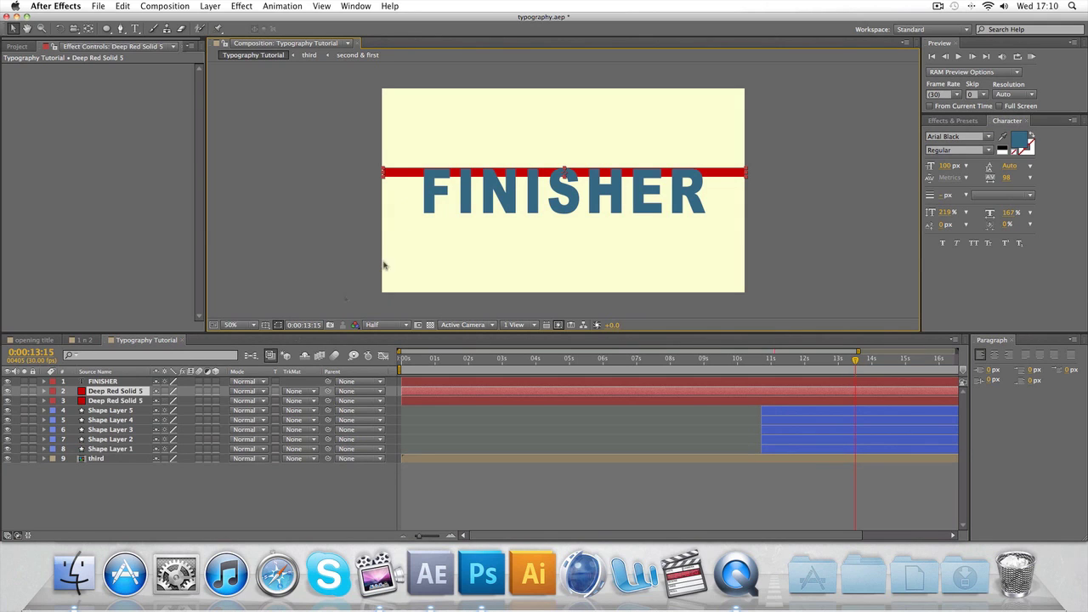
pyautogui.press('Down')
pyautogui.press('Down')
pyautogui.press('Down')
pyautogui.press('Down')
pyautogui.press('Down')
pyautogui.press('Down')
pyautogui.press('Down')
pyautogui.press('Down')
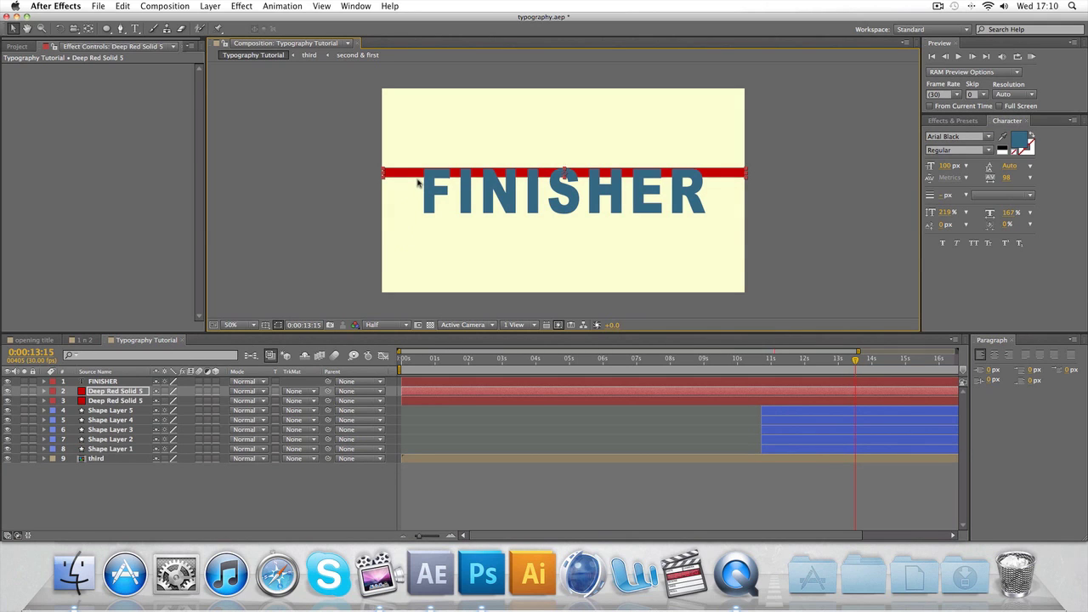
pyautogui.press('Down')
pyautogui.press('Down')
pyautogui.press('Down')
pyautogui.press('Down')
pyautogui.press('Down')
pyautogui.press('Down')
pyautogui.press('Down')
pyautogui.press('Down')
pyautogui.press('Down')
pyautogui.press('Down')
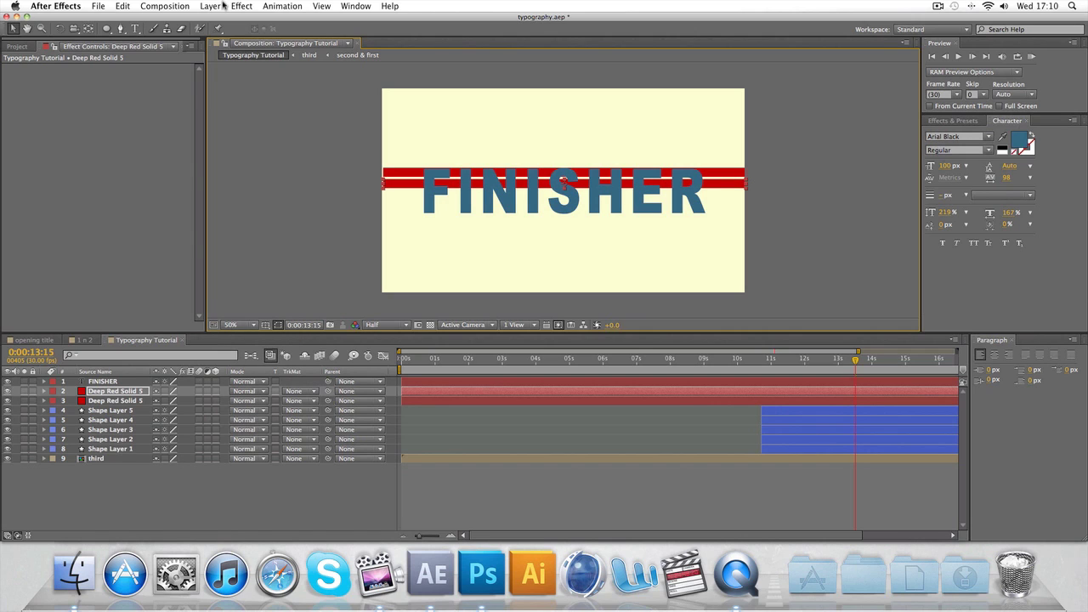
pyautogui.click(237, 7)
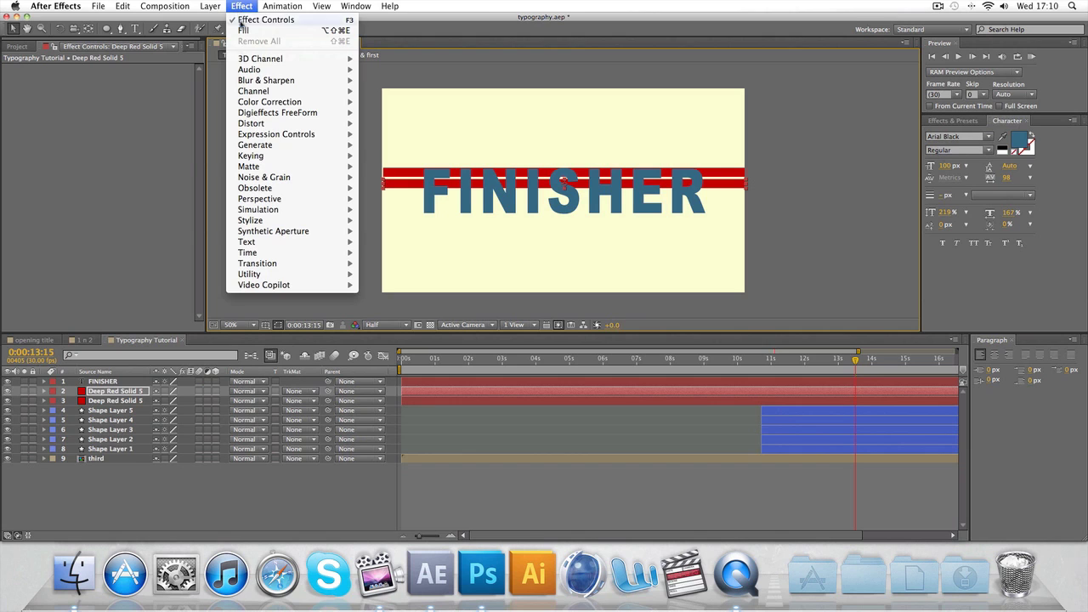
# - Apply a Fill effect to the lower bar and colour it grey-blue
pyautogui.moveTo(281, 146)
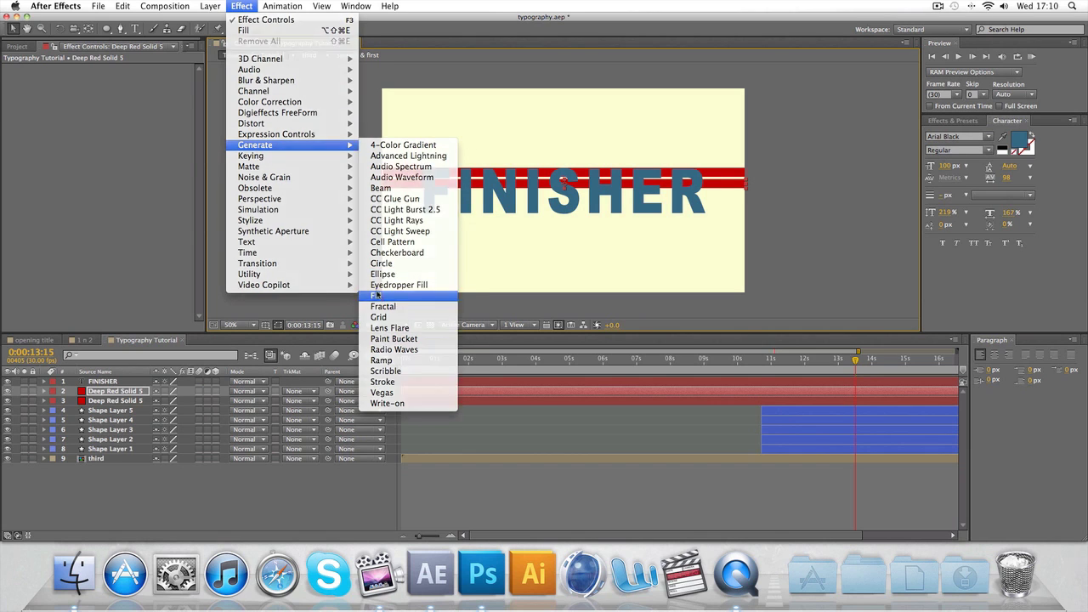
pyautogui.click(378, 295)
pyautogui.click(116, 97)
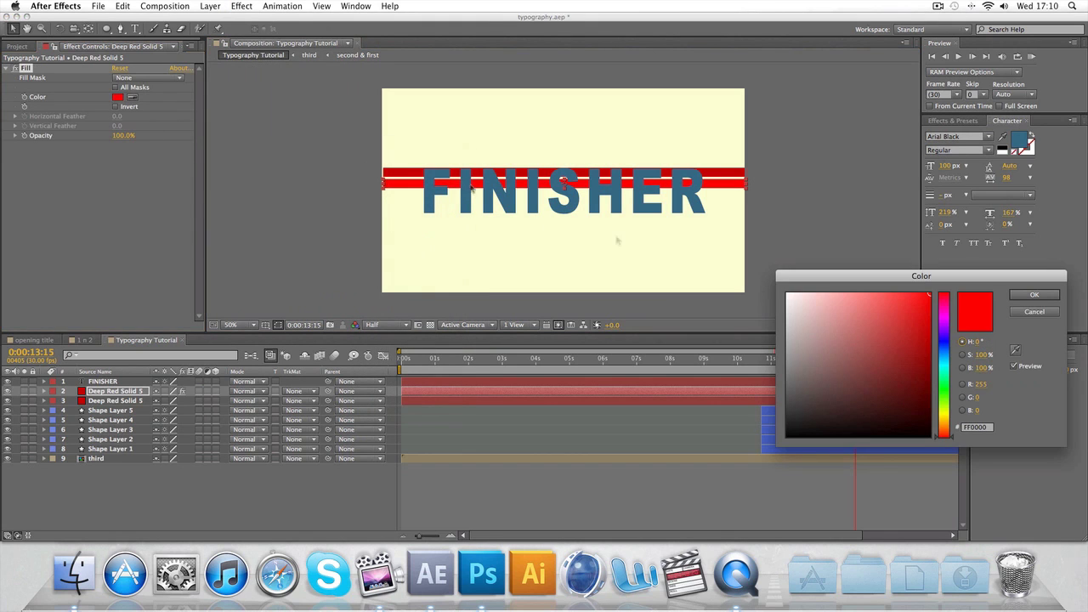
pyautogui.moveTo(943, 299); pyautogui.dragTo(852, 364)
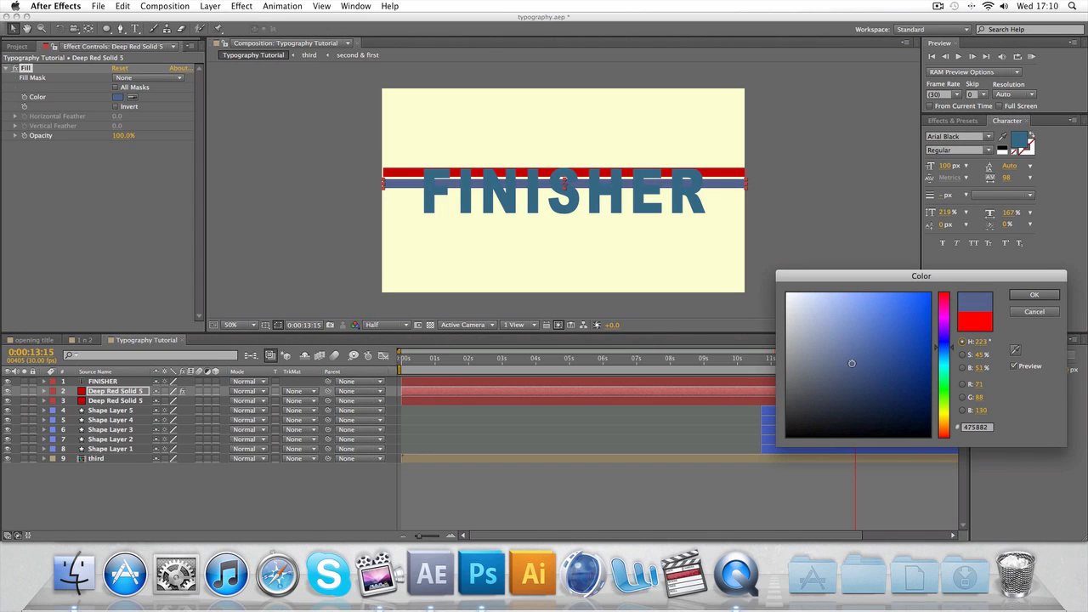
pyautogui.click(1033, 295)
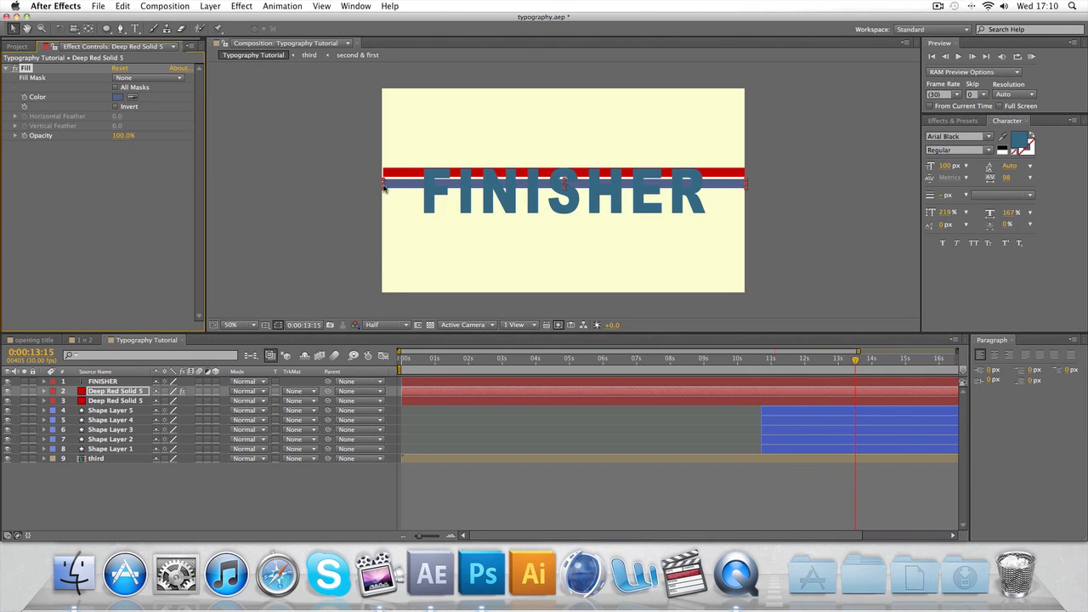
# - Stretch both bars wider across the composition
pyautogui.moveTo(384, 186); pyautogui.dragTo(372, 185)
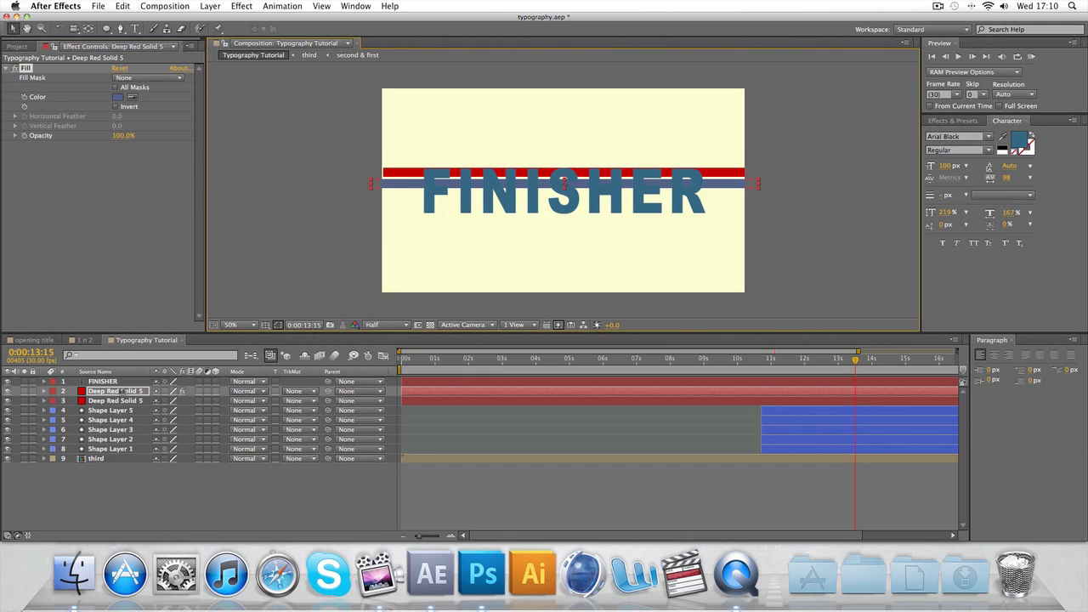
pyautogui.click(122, 391)
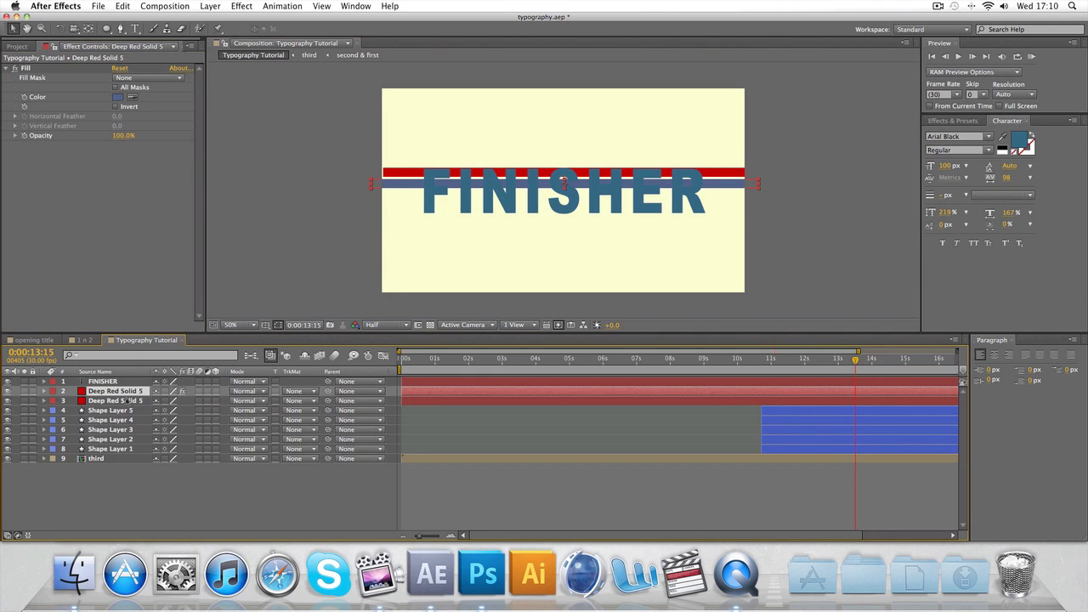
pyautogui.click(128, 401)
pyautogui.moveTo(383, 174); pyautogui.dragTo(372, 175)
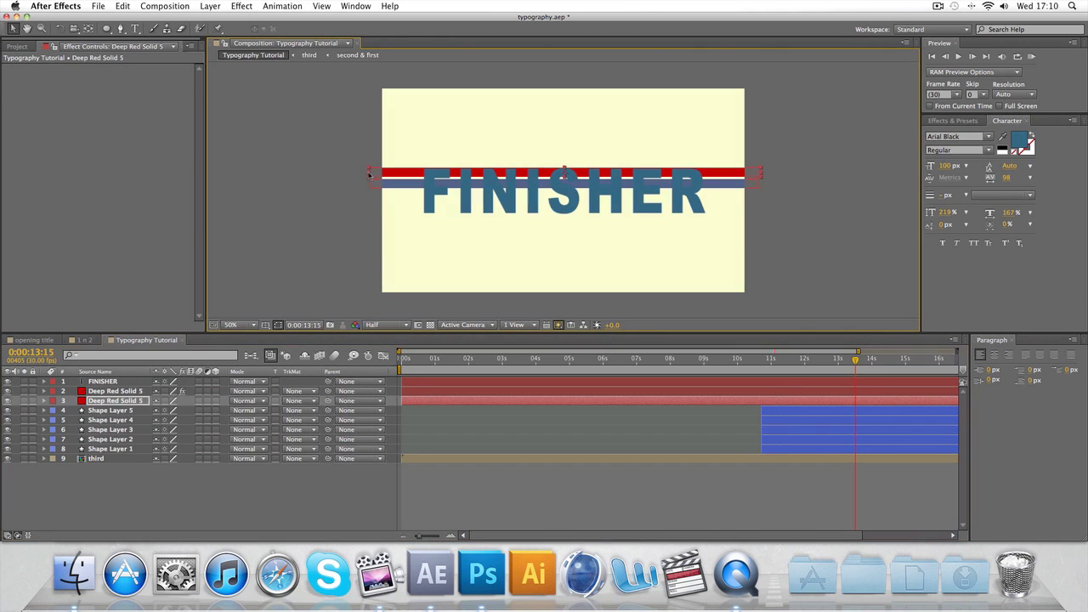
pyautogui.click(93, 400)
pyautogui.click(99, 391)
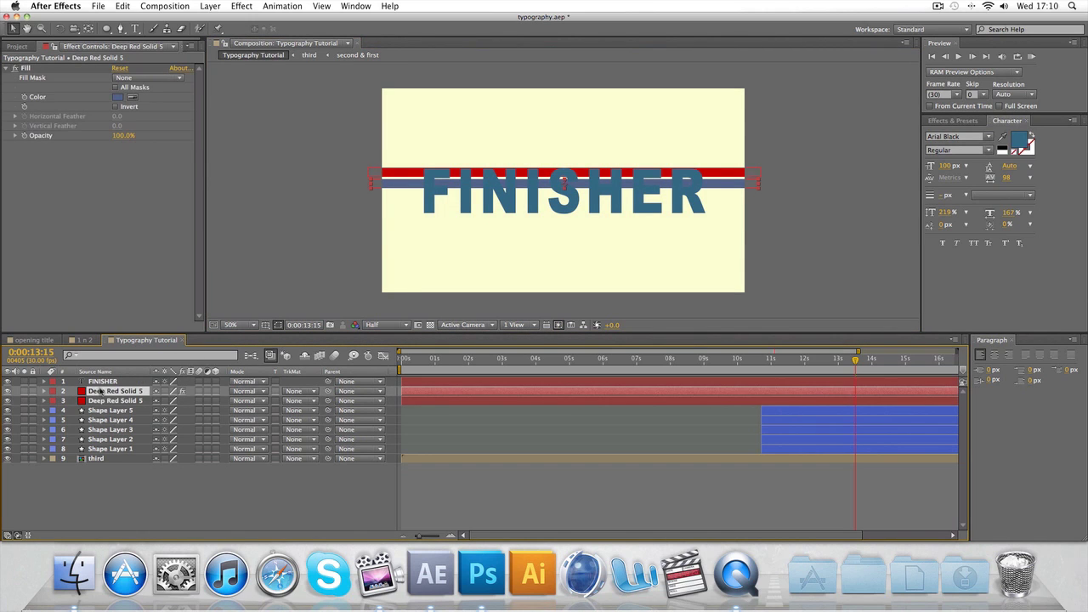
# - Duplicate the bar twice and place the copies below as extra stripes
pyautogui.press('super+d')
pyautogui.moveTo(417, 189); pyautogui.dragTo(416, 210)
pyautogui.press('super+d')
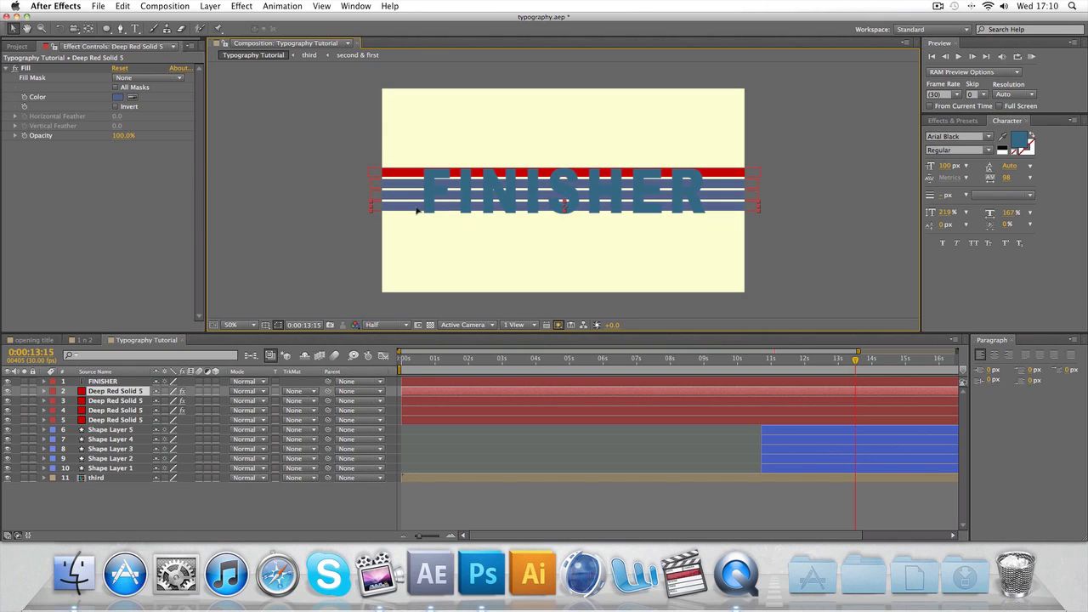
pyautogui.moveTo(417, 212); pyautogui.dragTo(423, 209)
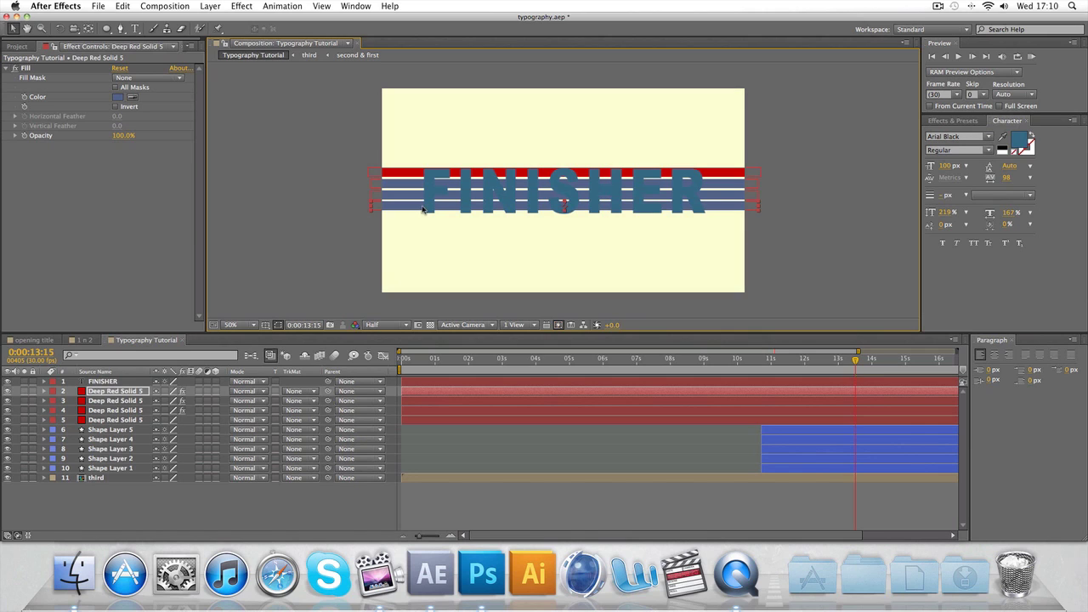
# - Change the layer 2 bar's fill to dark green
pyautogui.click(102, 390)
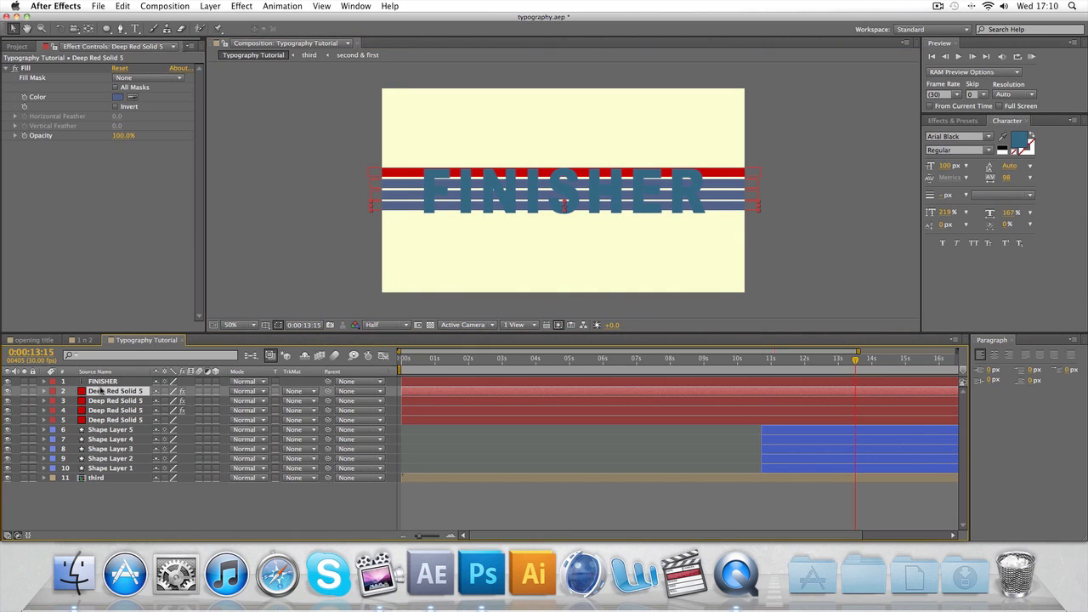
pyautogui.click(118, 97)
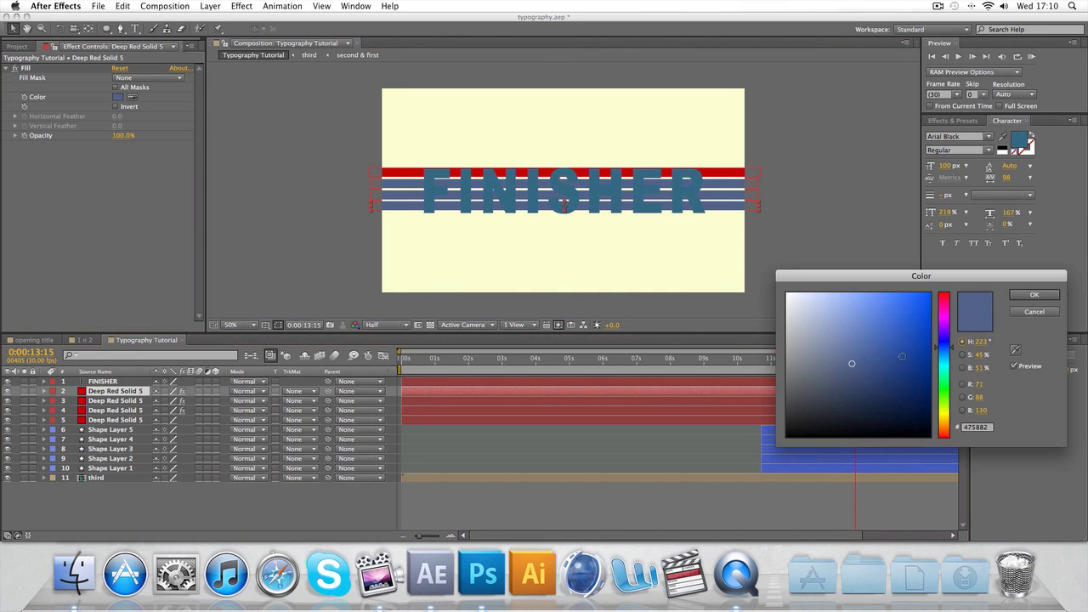
pyautogui.click(944, 393)
pyautogui.moveTo(890, 392); pyautogui.dragTo(864, 382)
pyautogui.click(1015, 295)
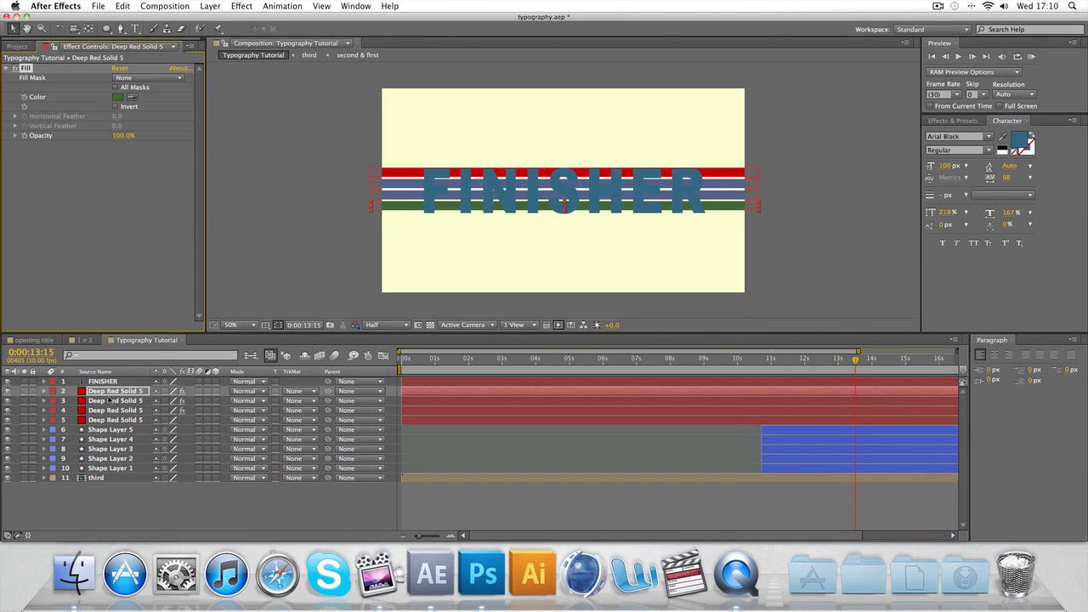
# - Change the layer 3 bar's fill to bright yellow
pyautogui.click(109, 400)
pyautogui.click(118, 97)
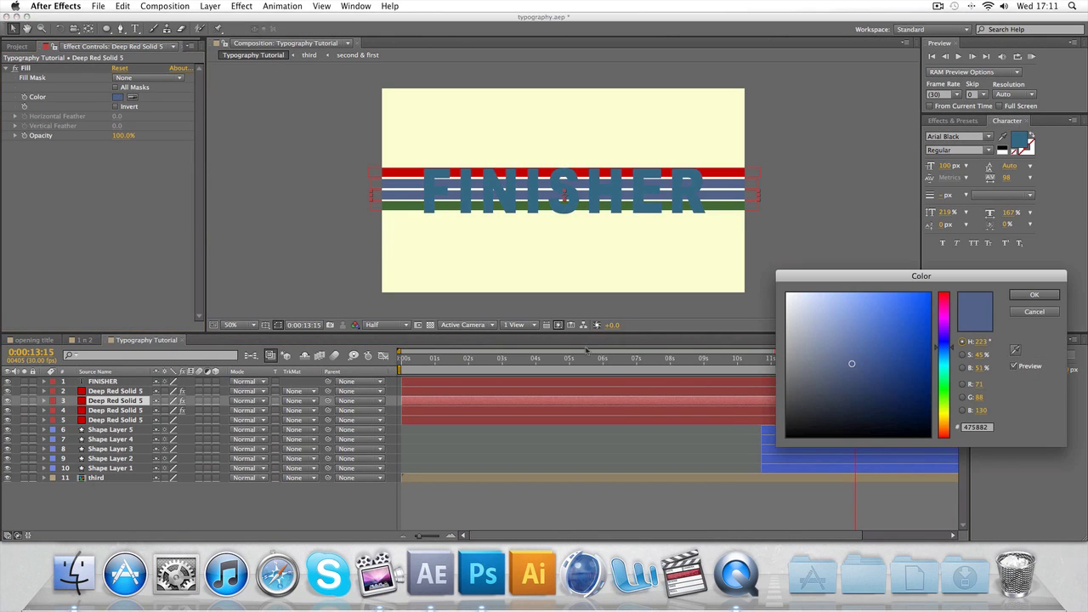
pyautogui.moveTo(940, 412); pyautogui.dragTo(940, 414)
pyautogui.moveTo(871, 391); pyautogui.dragTo(929, 294)
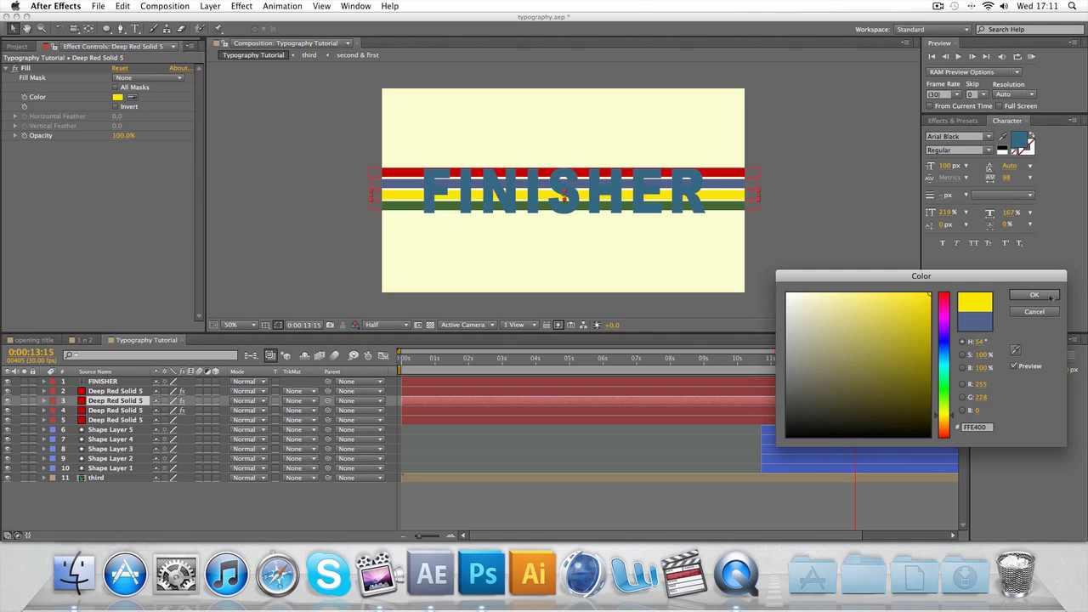
pyautogui.click(1049, 295)
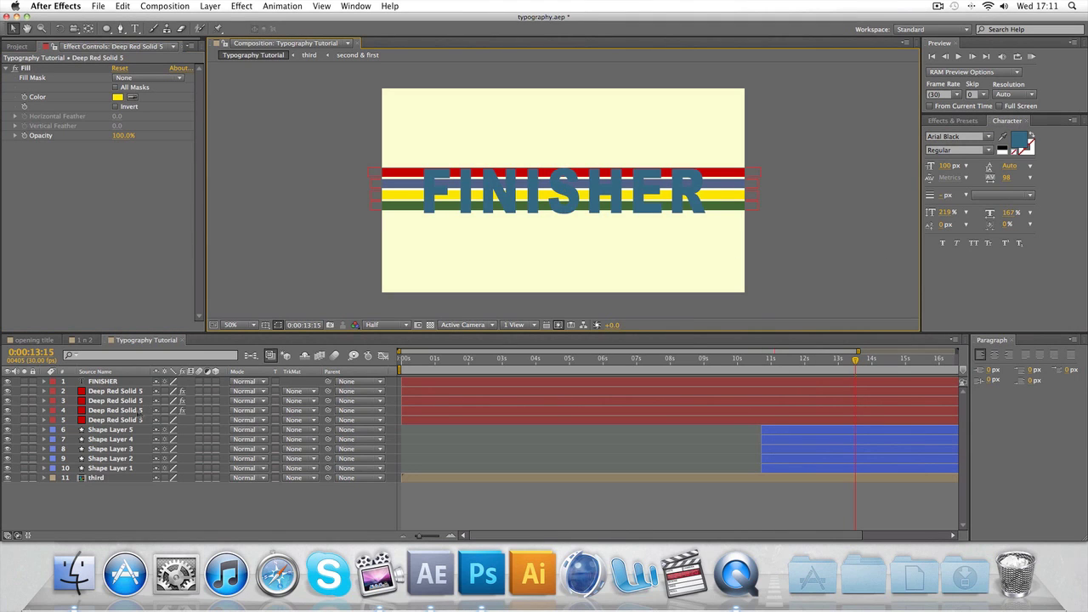
pyautogui.click(115, 390)
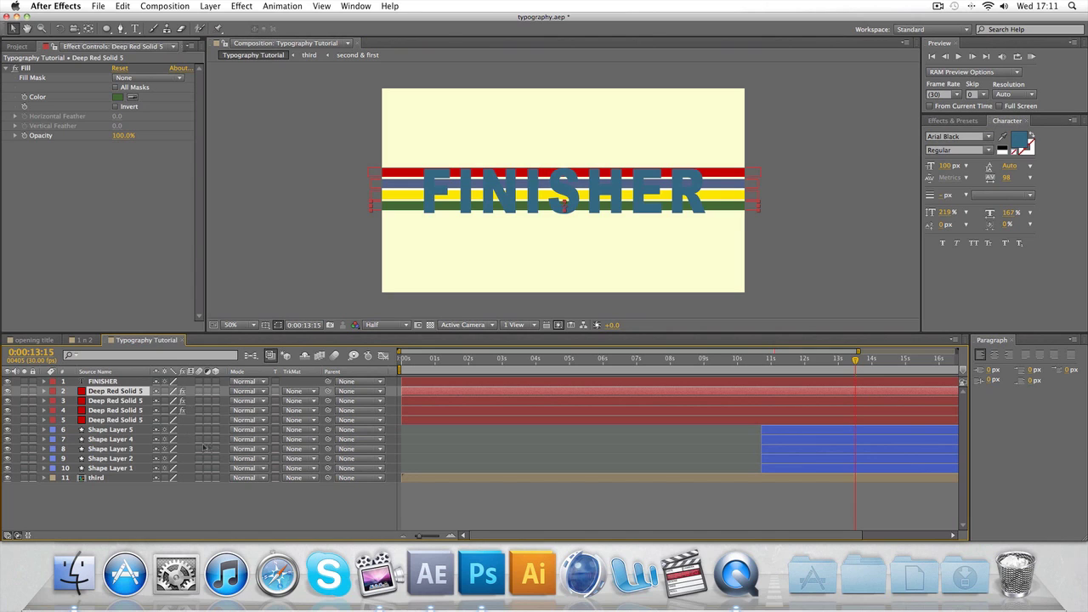
pyautogui.click(117, 420)
# - Move FINISHER to start near 12.7 s and slide the four bar layers later
pyautogui.keyDown('shift'); pyautogui.click(115, 392); pyautogui.keyUp('shift')
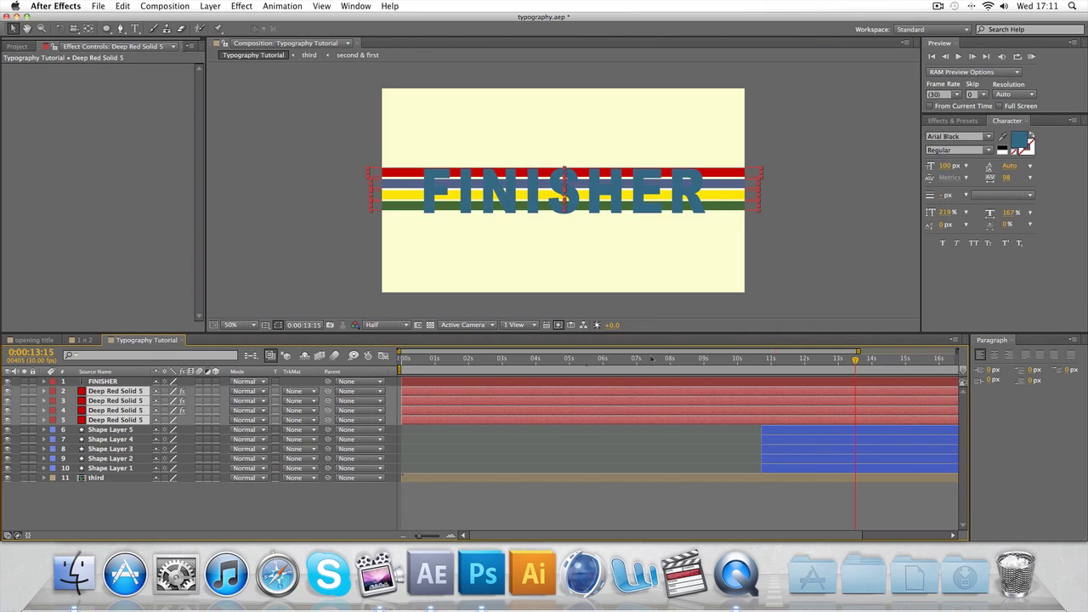
pyautogui.press('-')
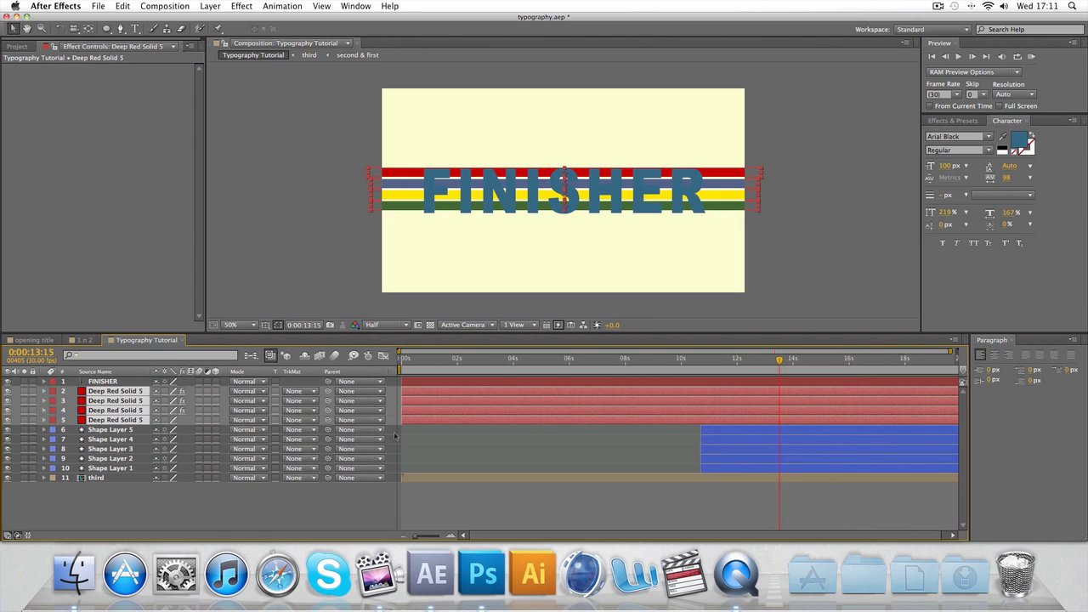
pyautogui.moveTo(402, 419); pyautogui.dragTo(699, 420)
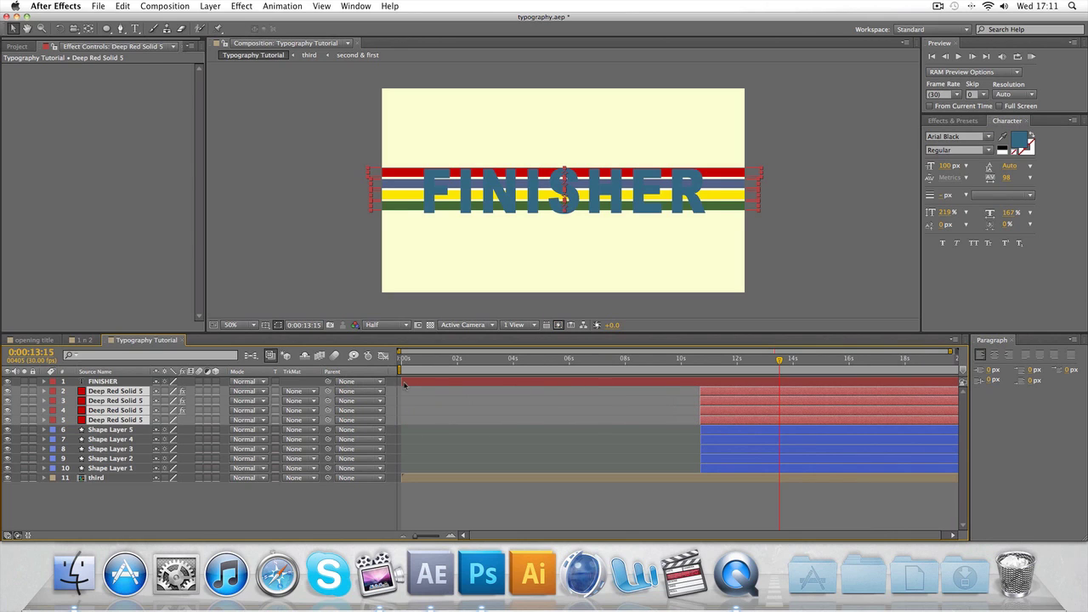
pyautogui.moveTo(404, 385); pyautogui.dragTo(781, 362)
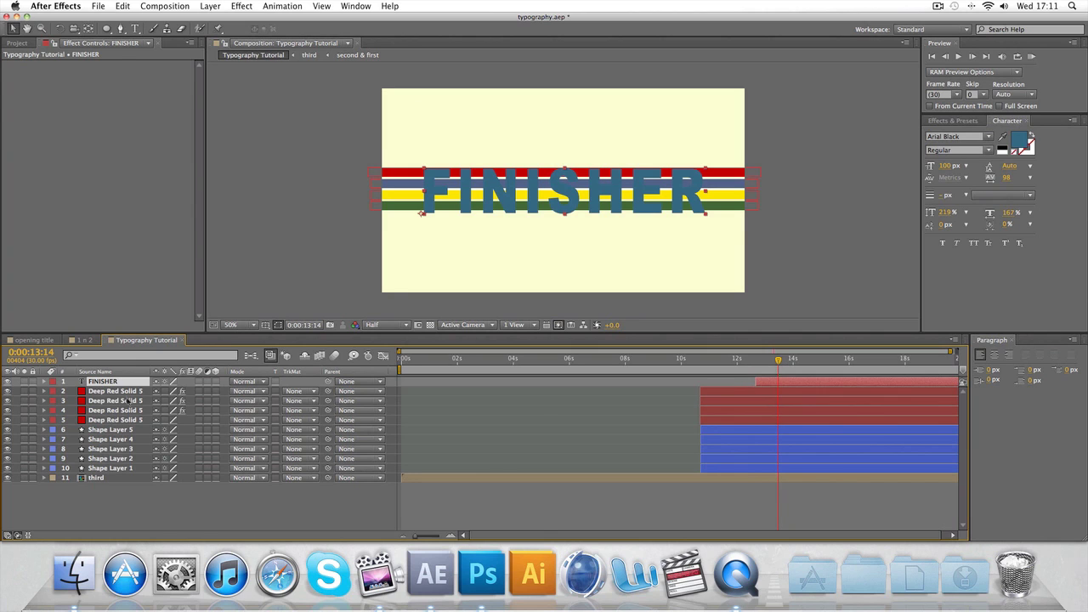
pyautogui.click(124, 391)
pyautogui.keyDown('shift'); pyautogui.click(122, 419); pyautogui.keyUp('shift')
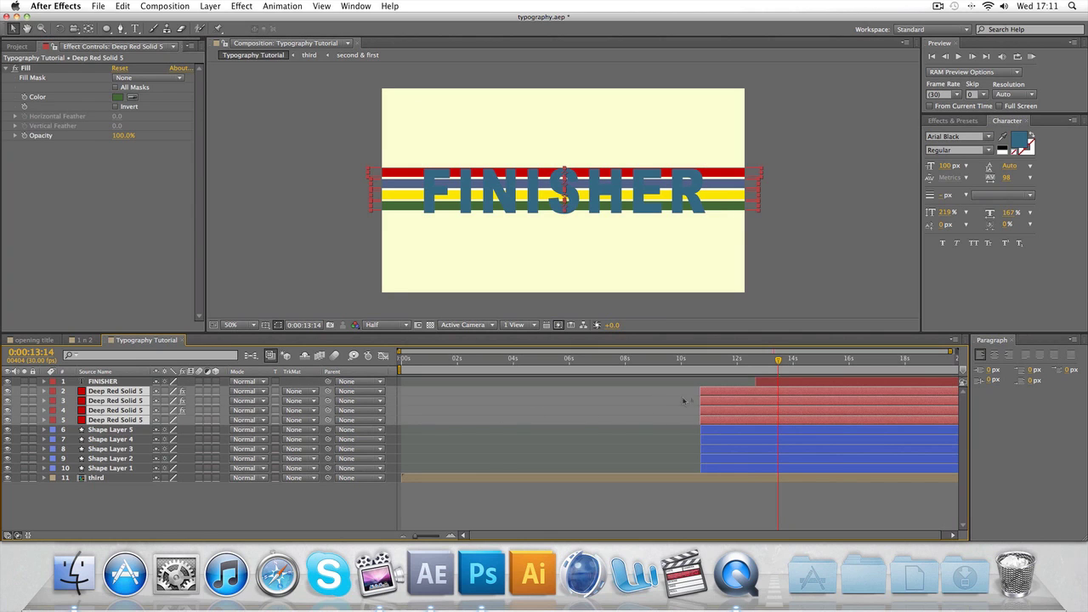
pyautogui.moveTo(702, 393); pyautogui.dragTo(790, 362)
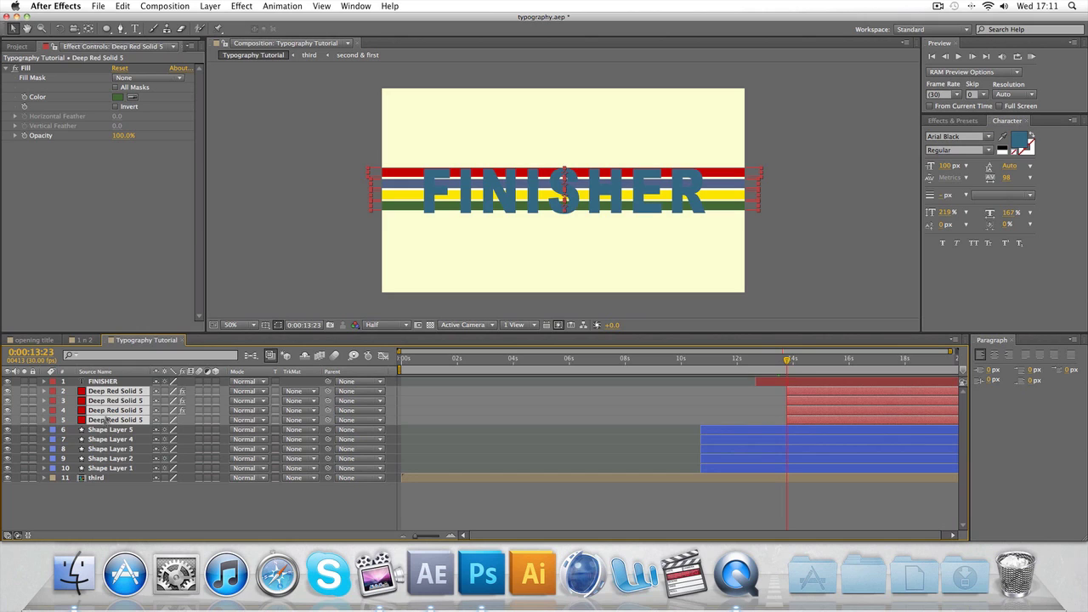
# - Set a Position keyframe on the layer 5 red bar at 0:00:14:27
pyautogui.click(132, 430)
pyautogui.click(130, 422)
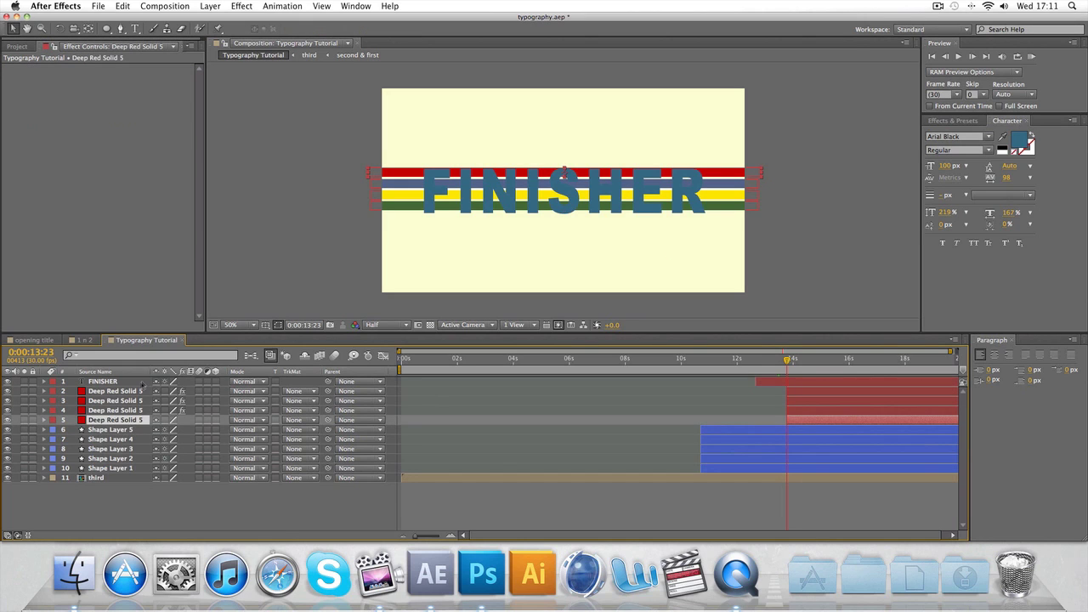
pyautogui.click(43, 420)
pyautogui.click(53, 430)
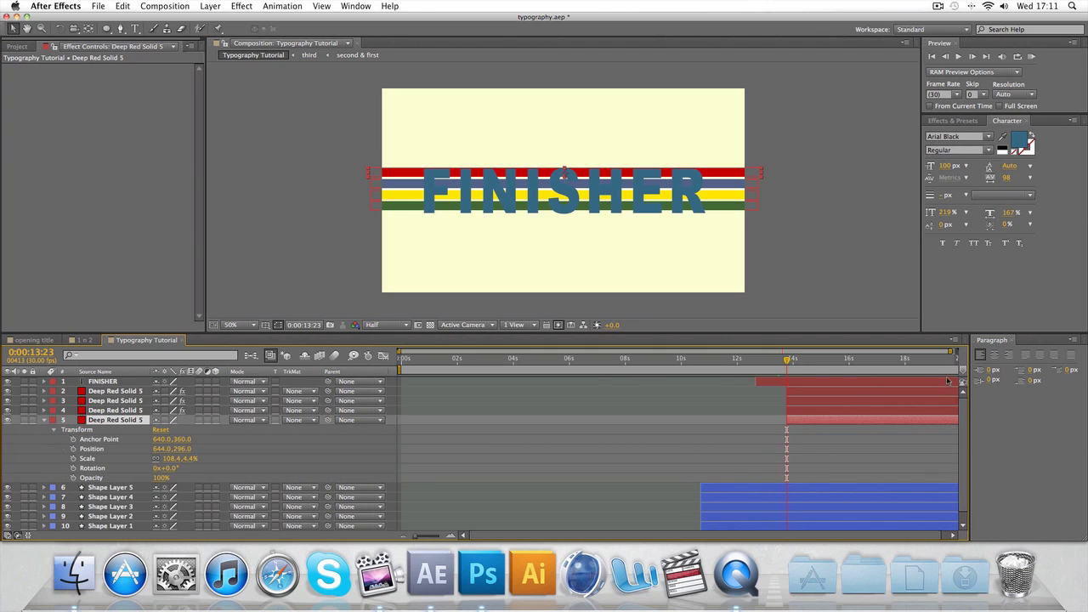
pyautogui.moveTo(790, 360); pyautogui.dragTo(820, 364)
pyautogui.click(73, 449)
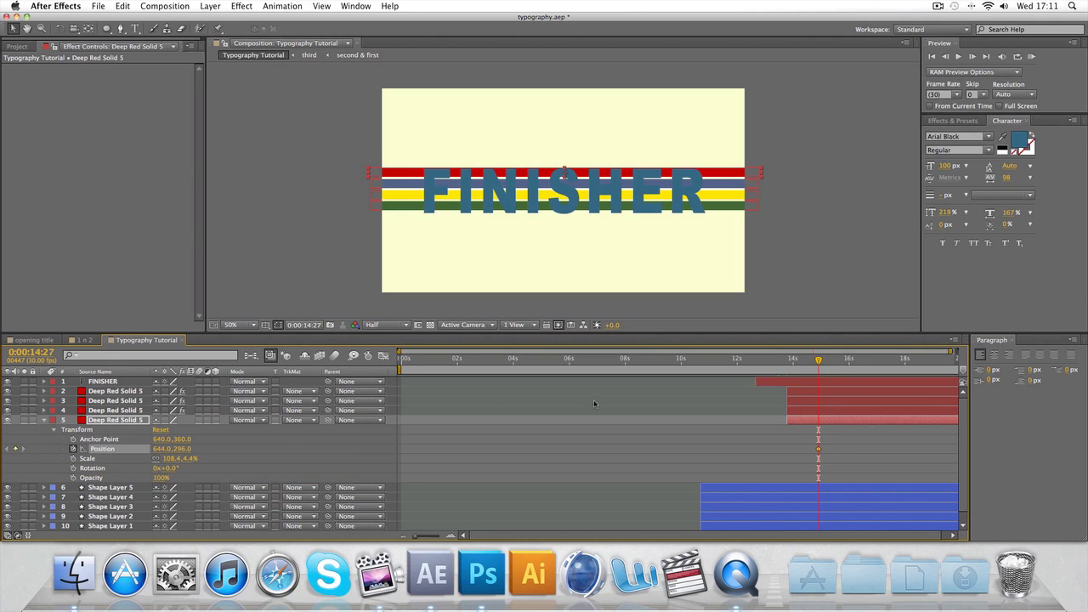
# - At 0:00:13:23, move the red bar off the left edge so it slides in
pyautogui.click(821, 364)
pyautogui.moveTo(821, 365); pyautogui.dragTo(789, 362)
pyautogui.moveTo(608, 177); pyautogui.dragTo(254, 171)
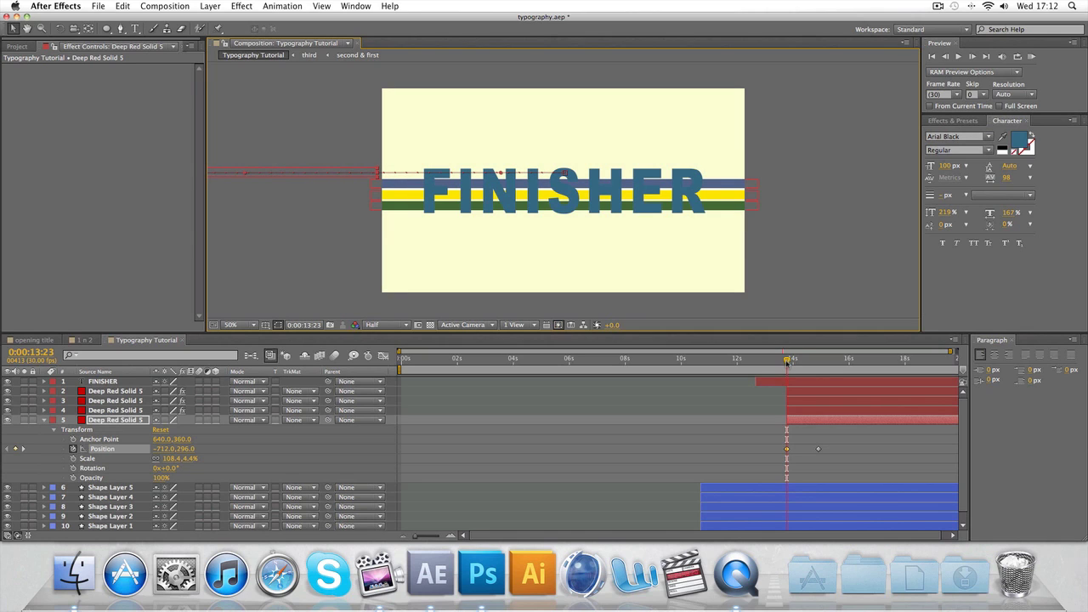
pyautogui.moveTo(787, 360); pyautogui.dragTo(820, 362)
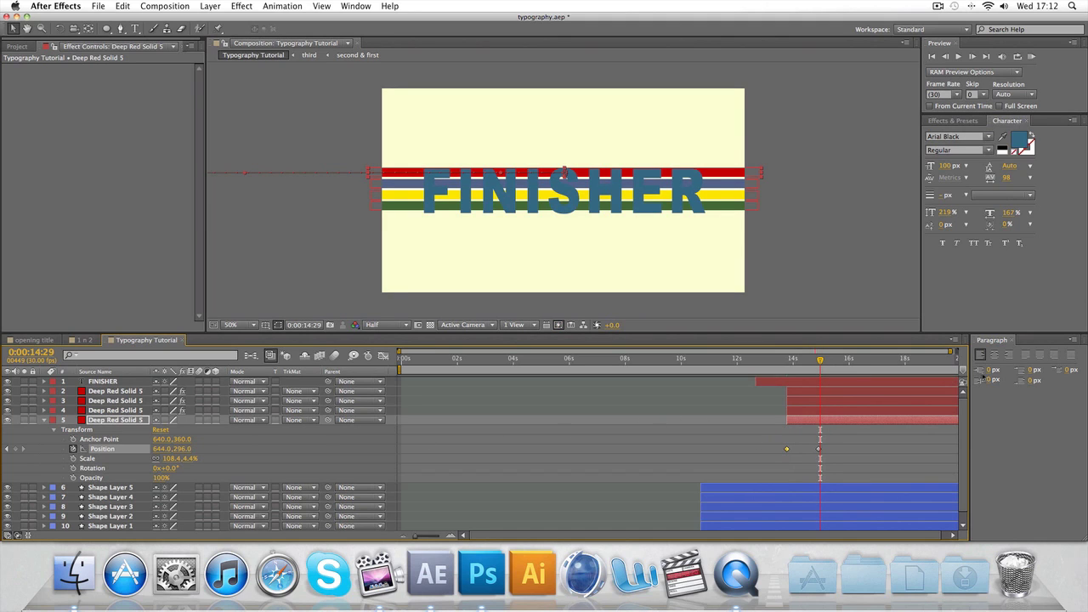
pyautogui.moveTo(820, 362); pyautogui.dragTo(818, 362)
pyautogui.click(44, 420)
# - Keyframe the blue bar's Position so it slides in from off-frame right, starting at 13:23
pyautogui.click(44, 410)
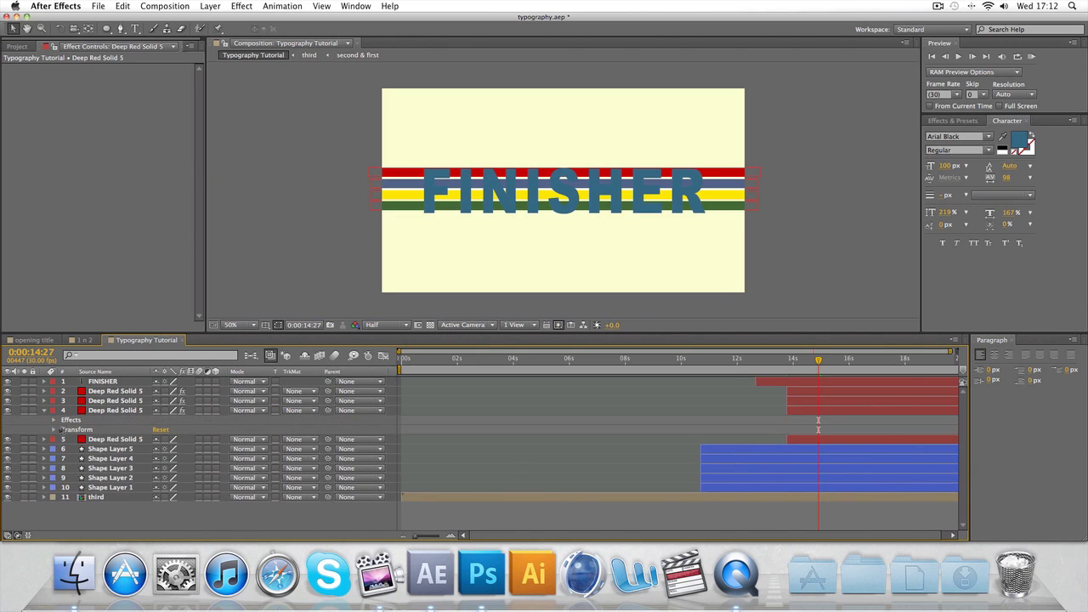
pyautogui.click(54, 429)
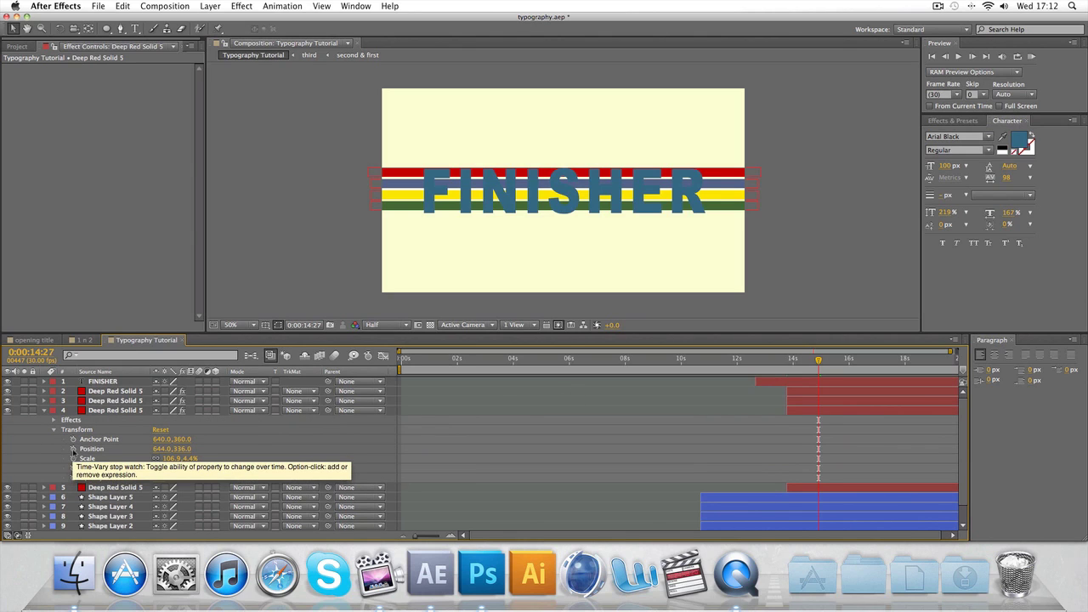
pyautogui.click(73, 449)
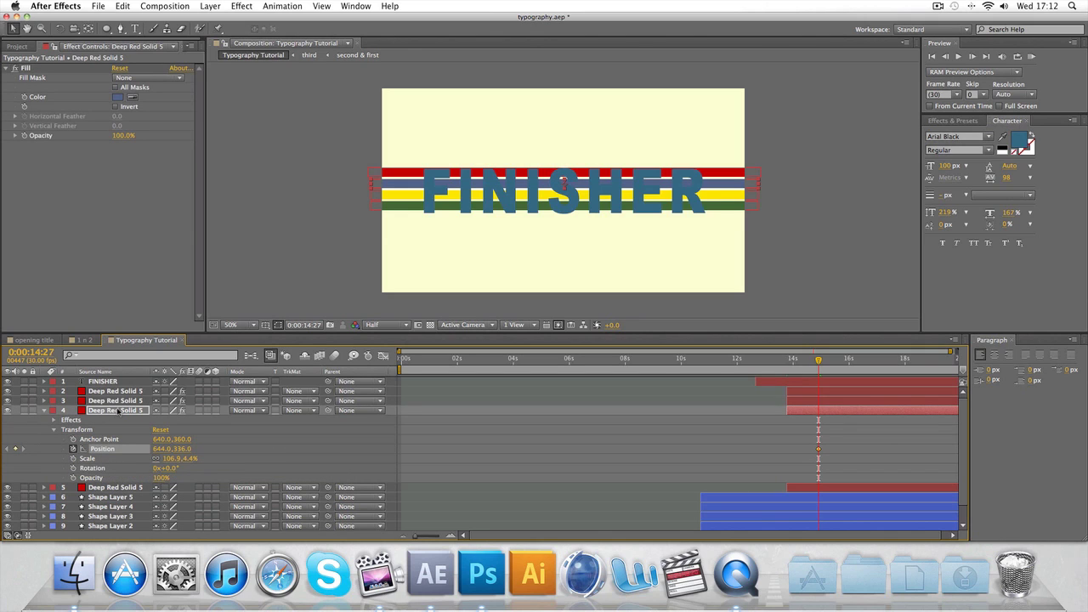
pyautogui.moveTo(818, 358); pyautogui.dragTo(786, 359)
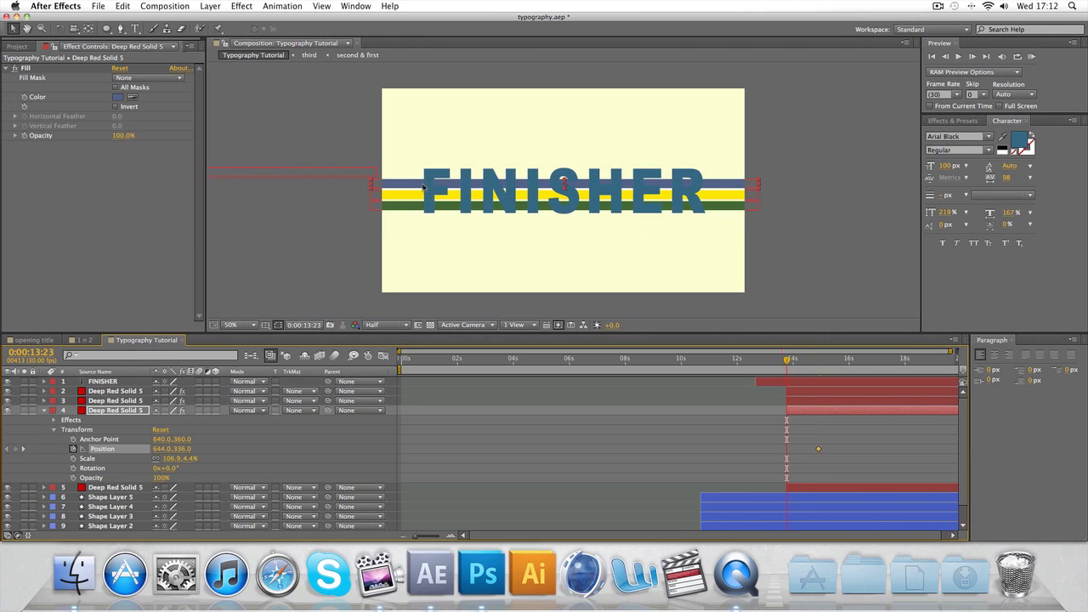
pyautogui.moveTo(423, 187); pyautogui.dragTo(797, 196)
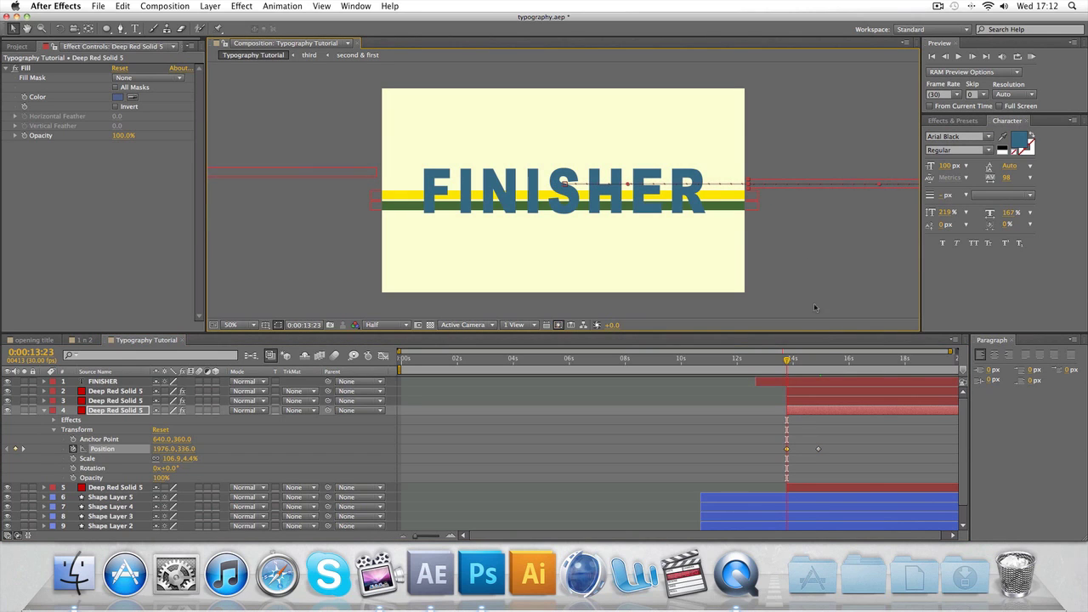
pyautogui.moveTo(797, 359); pyautogui.dragTo(788, 362)
pyautogui.click(45, 410)
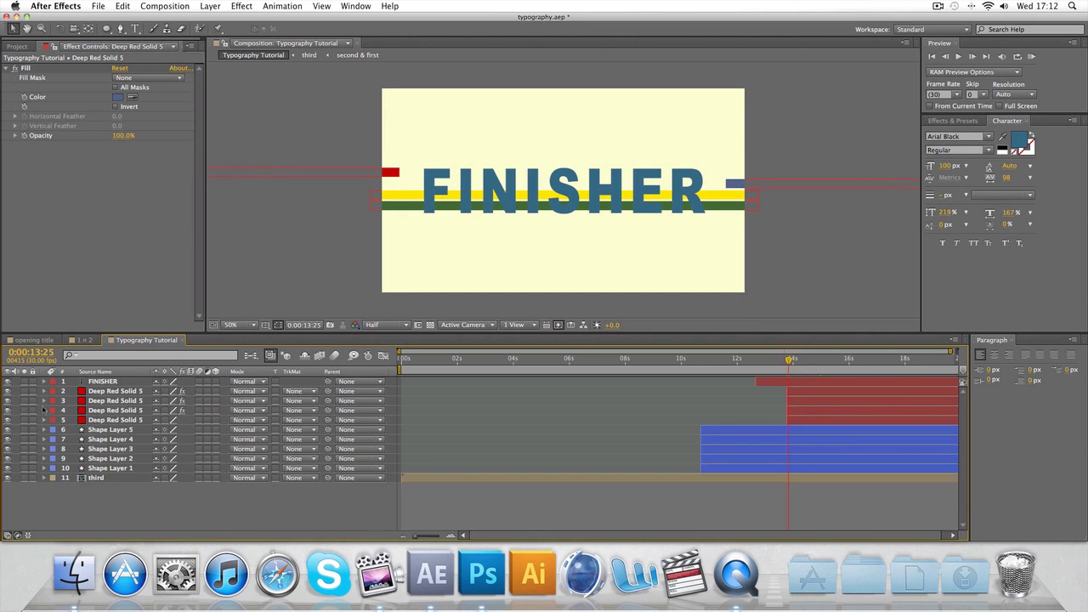
# - Keyframe the yellow bar to slide in from off-frame left between 13:23 and 15 seconds
pyautogui.click(45, 400)
pyautogui.click(108, 401)
pyautogui.click(54, 420)
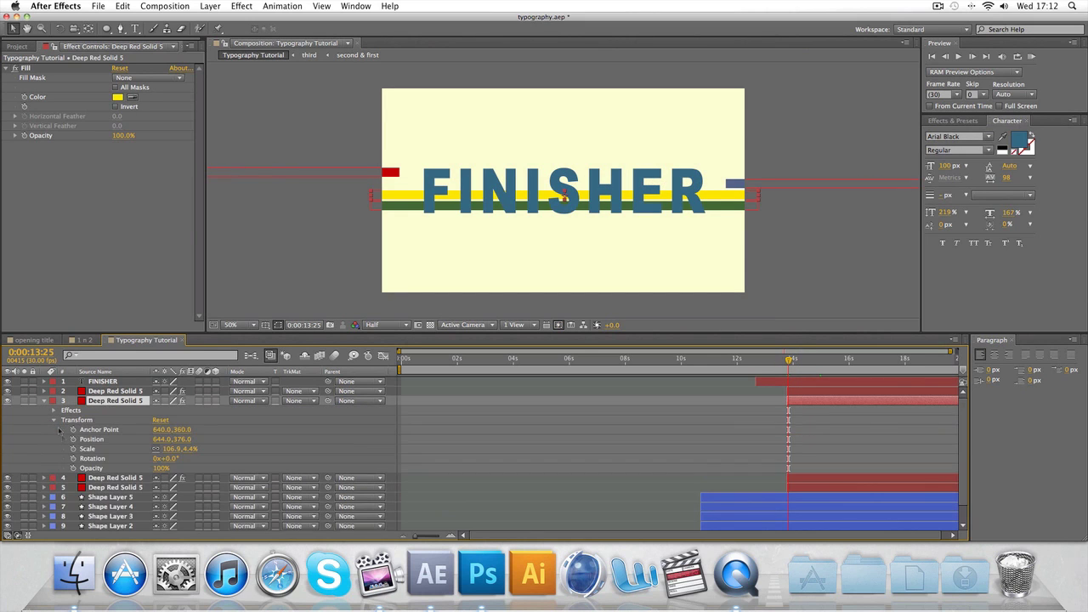
pyautogui.click(786, 362)
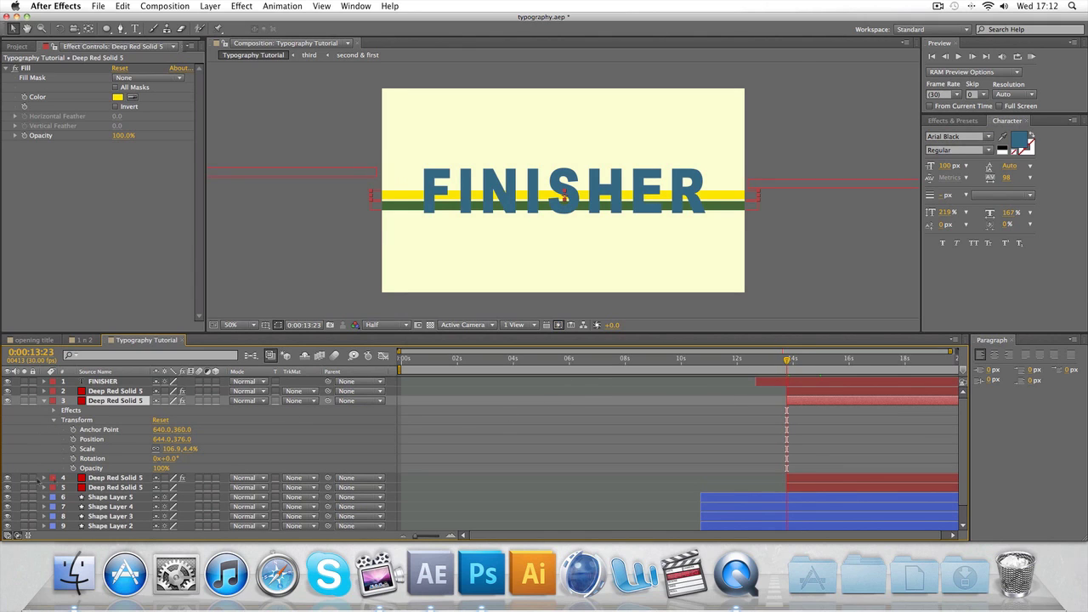
pyautogui.click(92, 438)
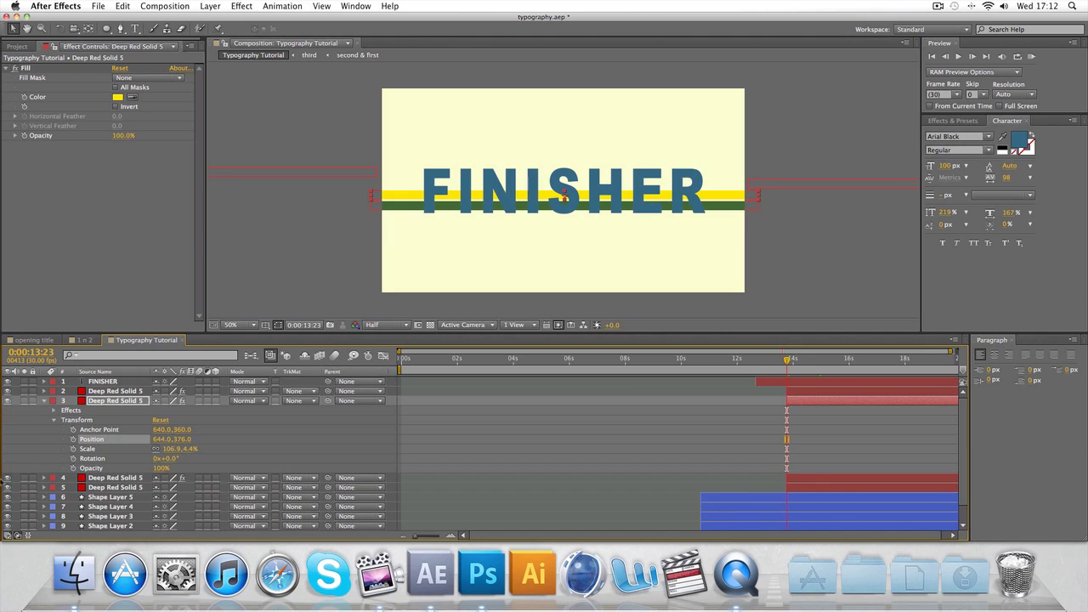
pyautogui.click(73, 438)
pyautogui.moveTo(409, 194); pyautogui.dragTo(55, 195)
pyautogui.moveTo(787, 371); pyautogui.dragTo(822, 371)
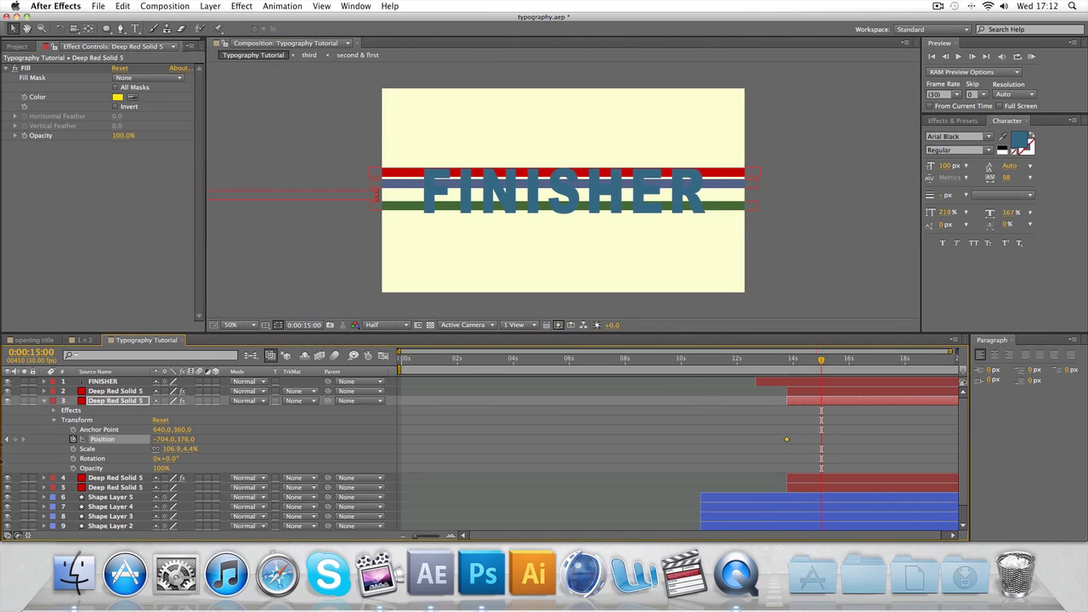
pyautogui.moveTo(336, 201); pyautogui.dragTo(714, 206)
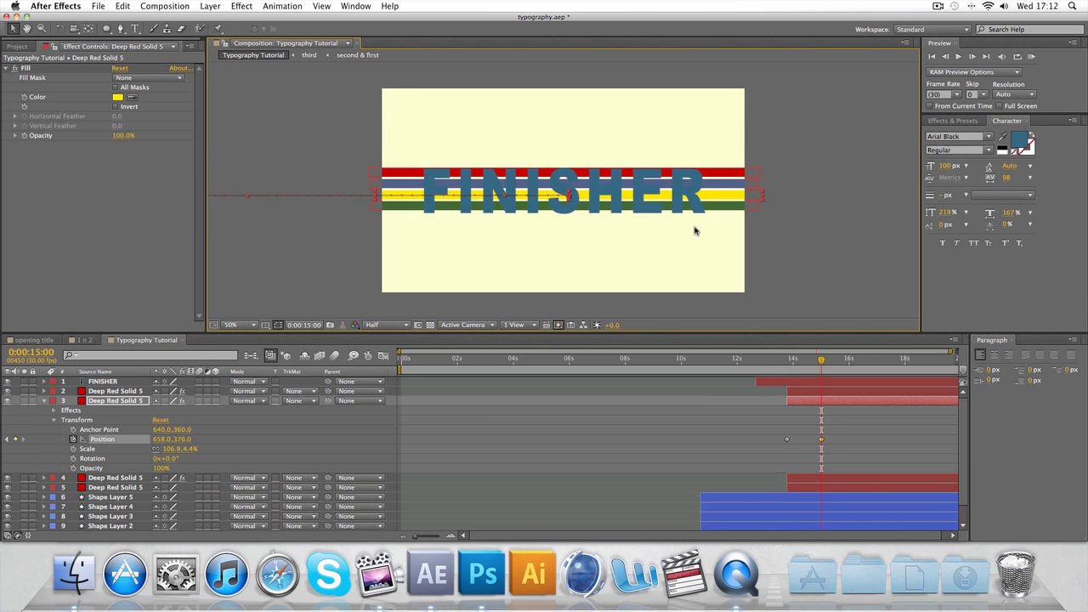
pyautogui.press('.')
pyautogui.press('.')
pyautogui.press(',')
pyautogui.press(',')
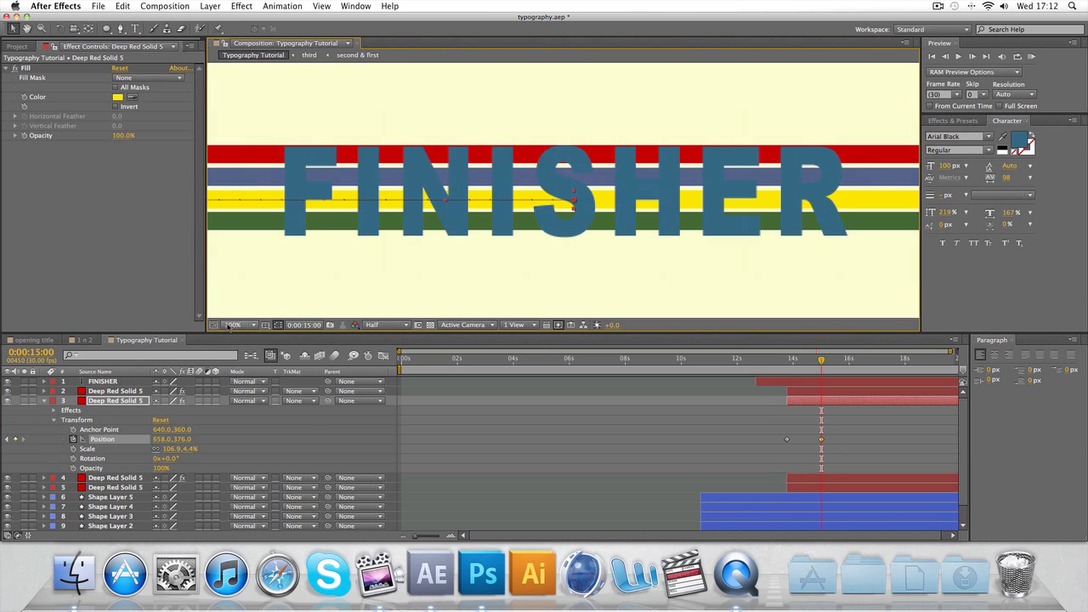
pyautogui.click(231, 325)
pyautogui.click(250, 346)
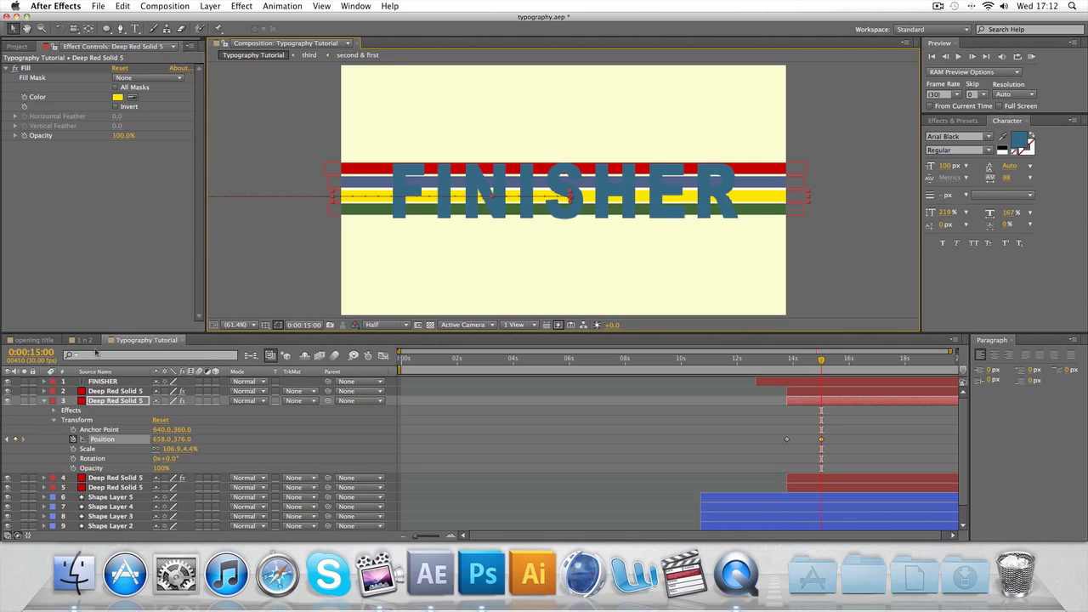
# - Move the green bar off-frame right at 13:23 and add a Position keyframe at 14:28
pyautogui.click(44, 400)
pyautogui.click(45, 390)
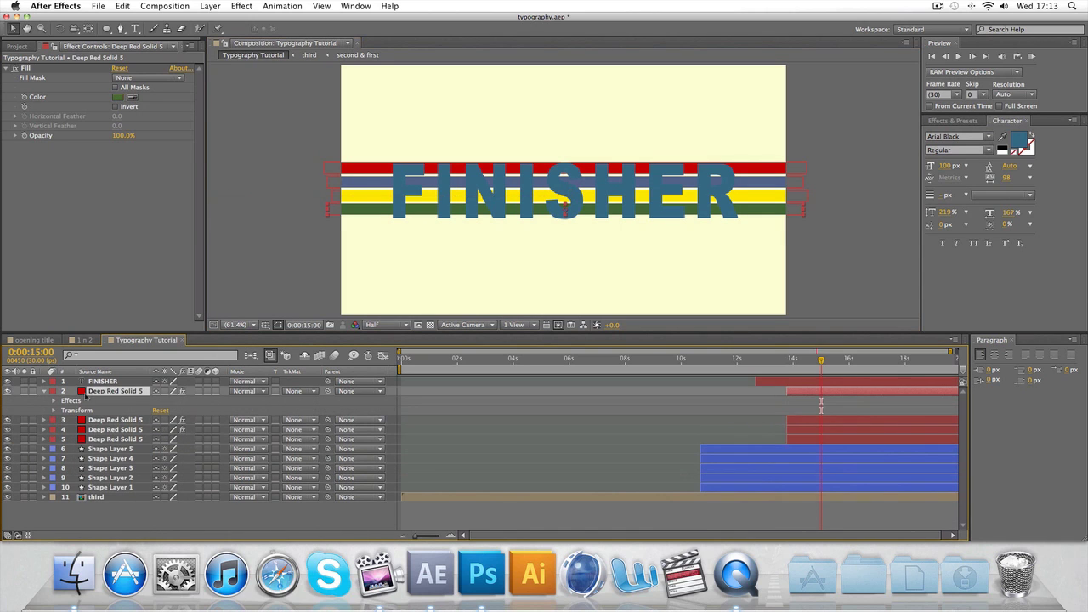
pyautogui.click(53, 411)
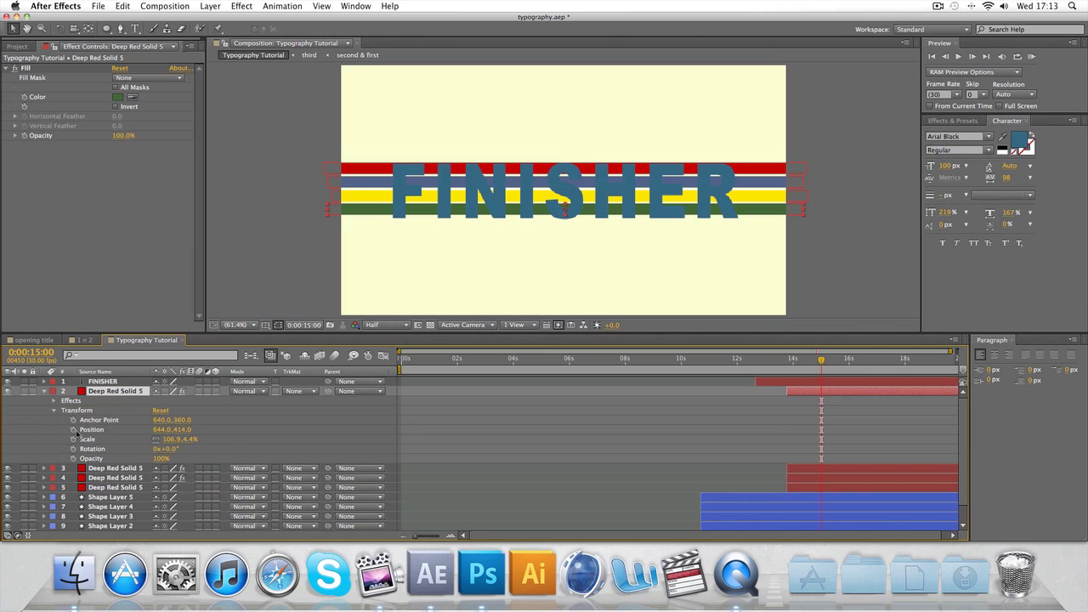
pyautogui.moveTo(820, 360); pyautogui.dragTo(786, 359)
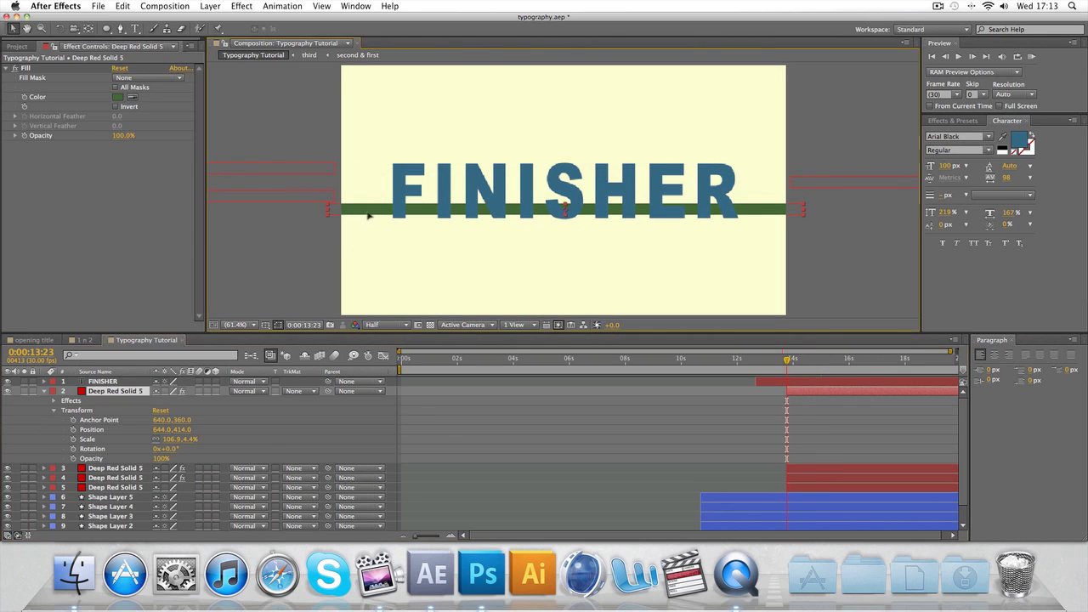
pyautogui.moveTo(364, 214); pyautogui.dragTo(821, 244)
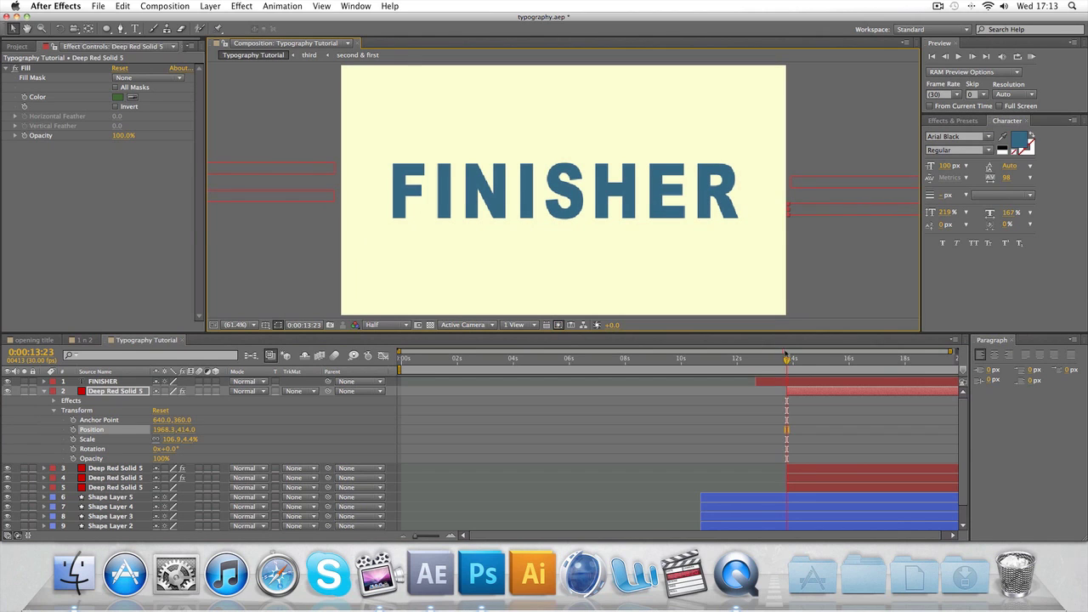
pyautogui.moveTo(786, 360); pyautogui.dragTo(820, 366)
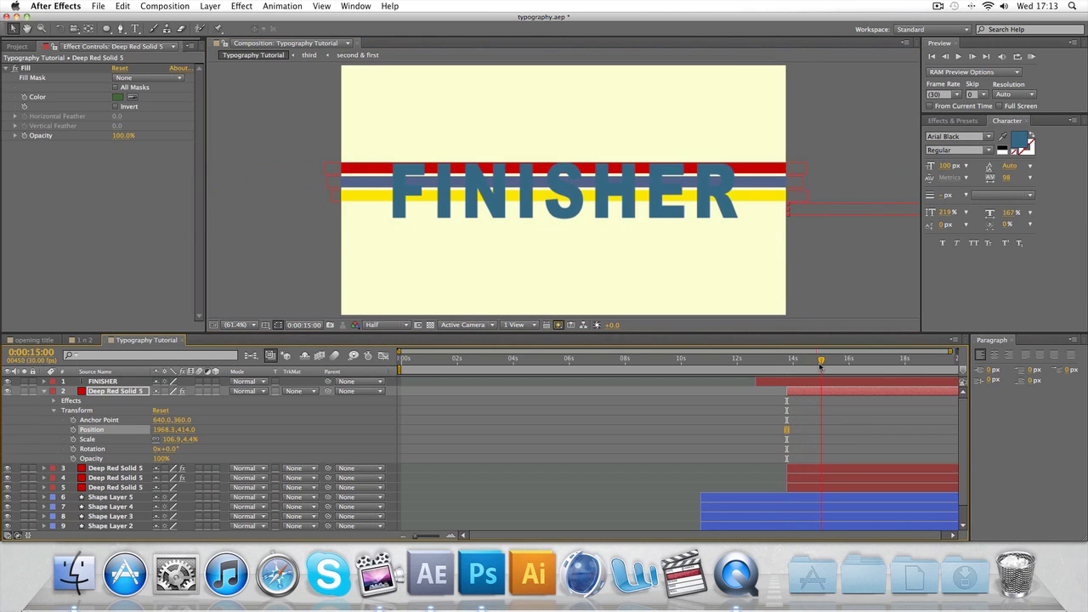
pyautogui.press('[')
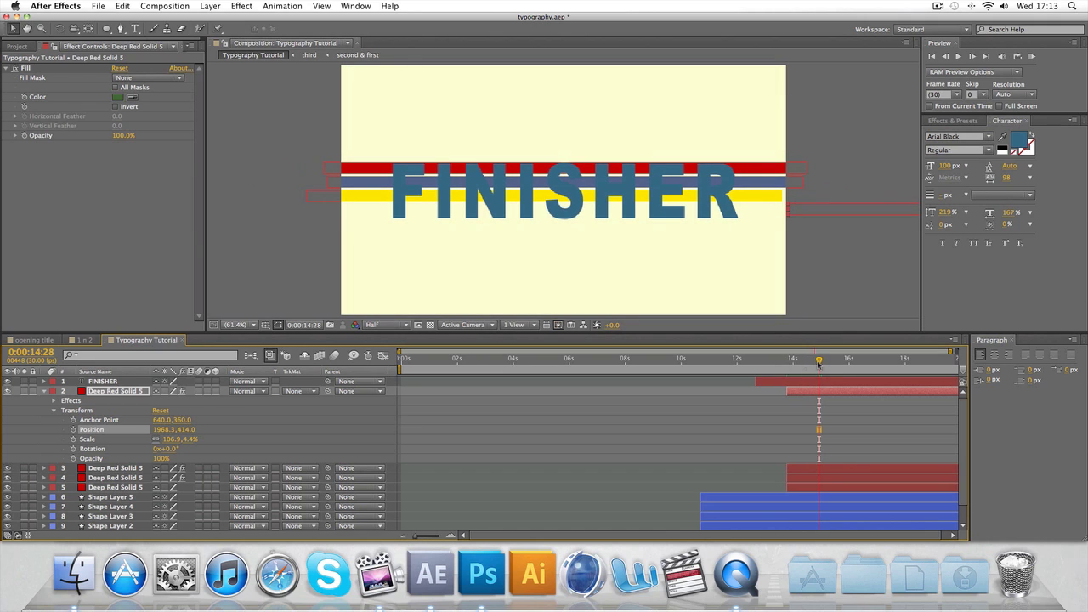
pyautogui.press('pageup')
pyautogui.press('pageup')
pyautogui.click(73, 429)
# - Retime the green bar's end keyframe earlier and drag the bar back into place at 635.9,414
pyautogui.moveTo(818, 367); pyautogui.dragTo(787, 367)
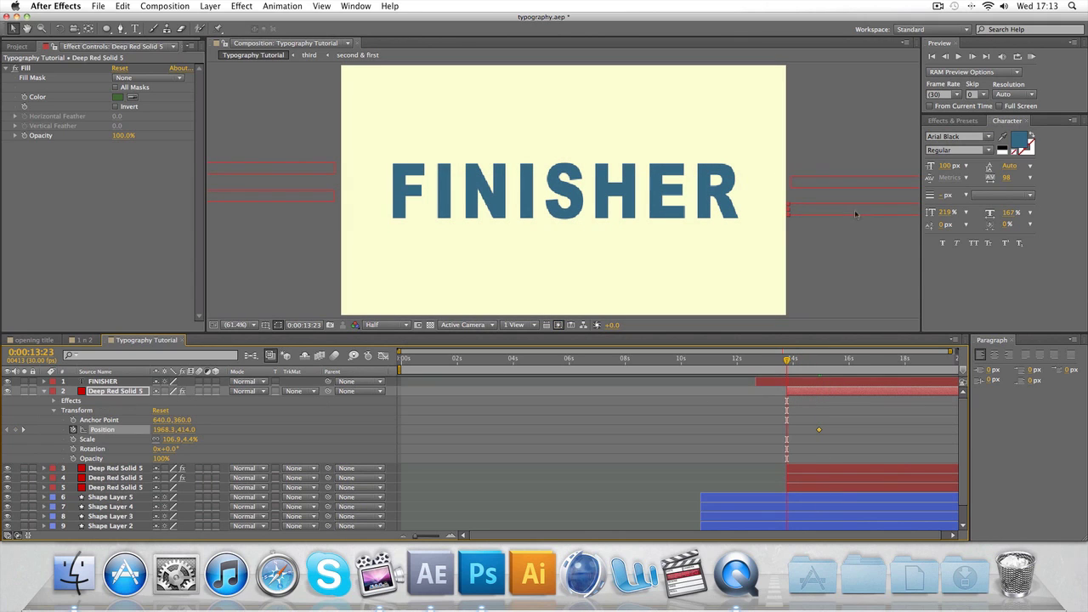
pyautogui.moveTo(787, 367); pyautogui.dragTo(816, 367)
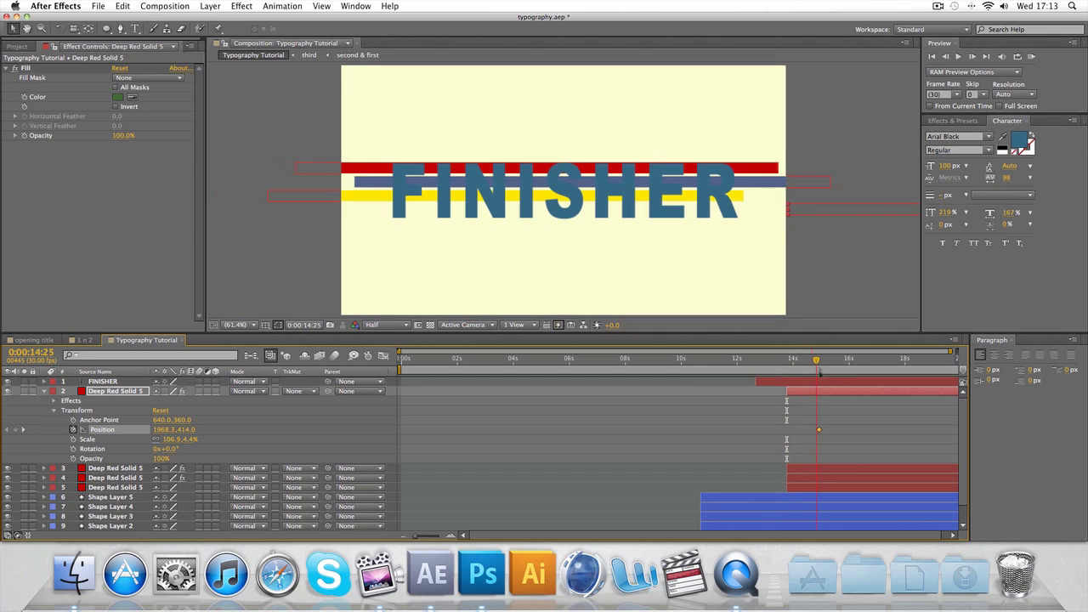
pyautogui.moveTo(817, 432); pyautogui.dragTo(789, 430)
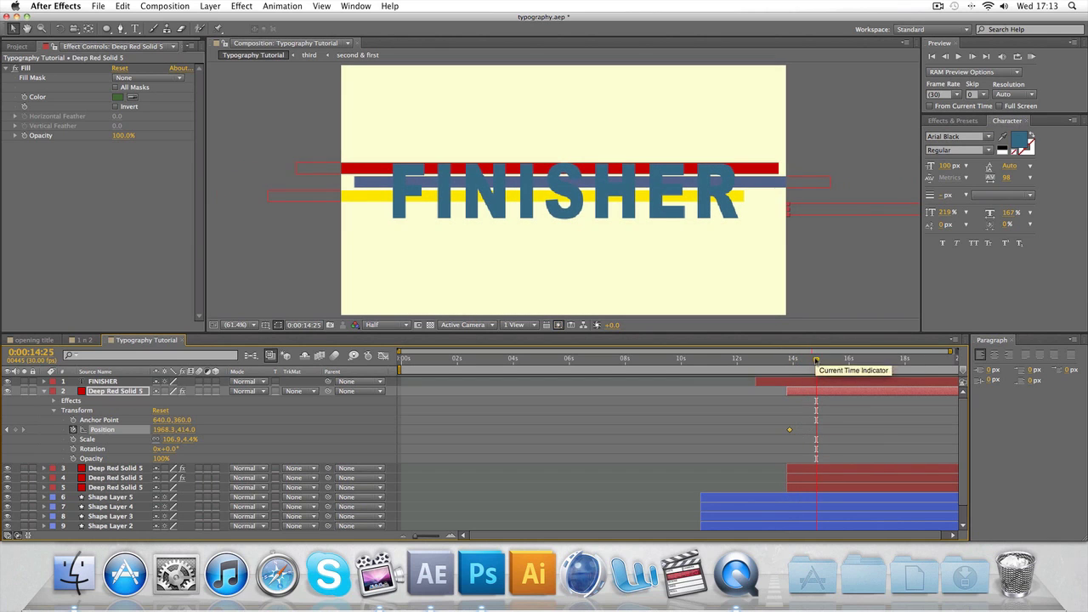
pyautogui.moveTo(816, 361)
pyautogui.mouseDown()
pyautogui.moveTo(790, 361)
pyautogui.moveTo(814, 362)
pyautogui.mouseUp()
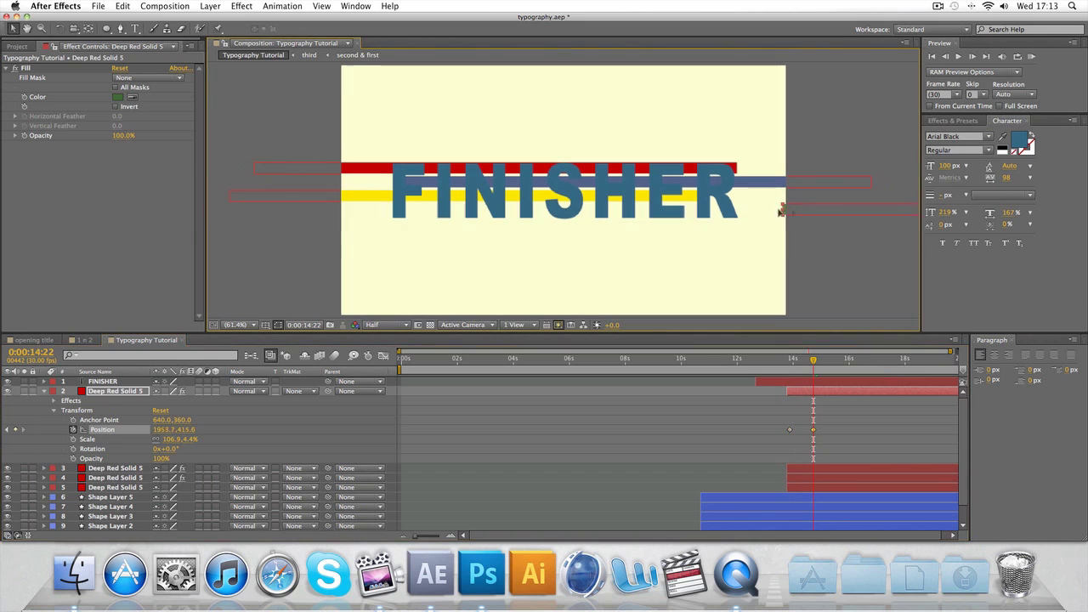
pyautogui.moveTo(463, 212); pyautogui.dragTo(340, 219)
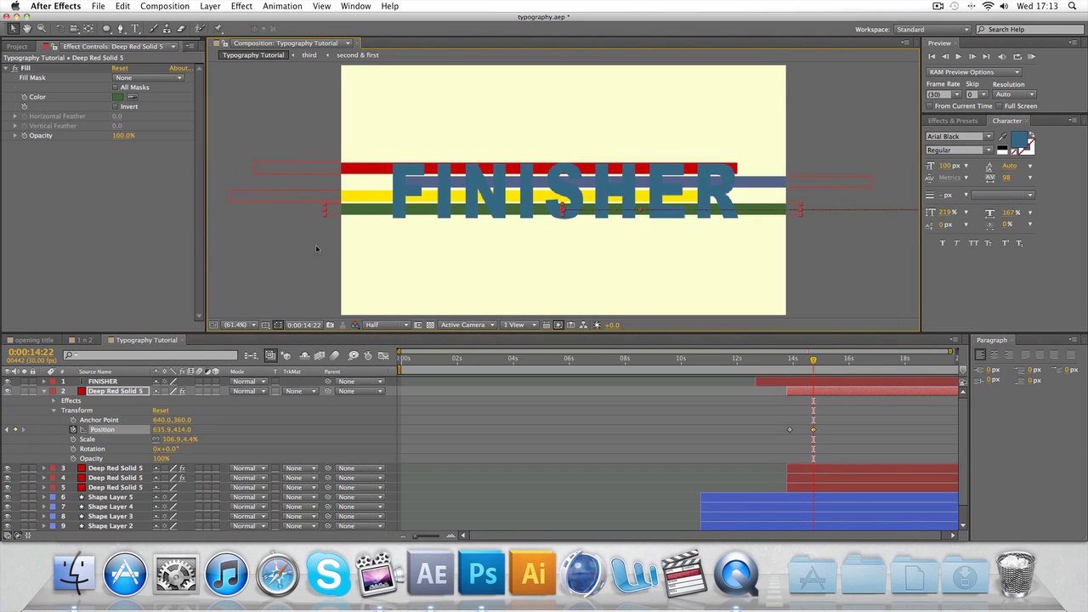
pyautogui.moveTo(790, 362); pyautogui.dragTo(847, 361)
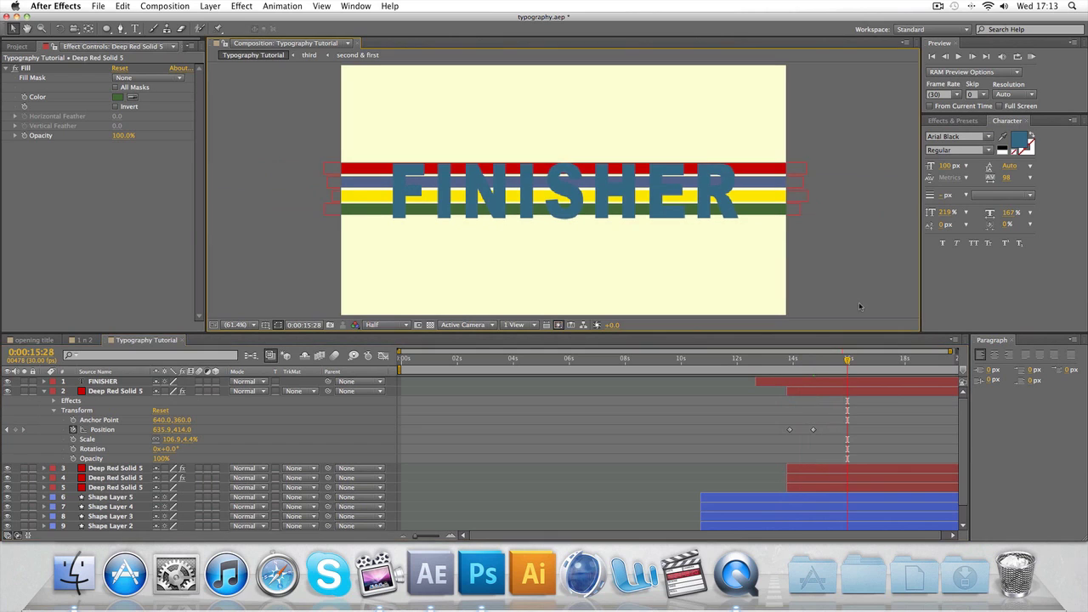
pyautogui.press('/')
pyautogui.press(',')
pyautogui.press(',')
pyautogui.press(',')
pyautogui.press(',')
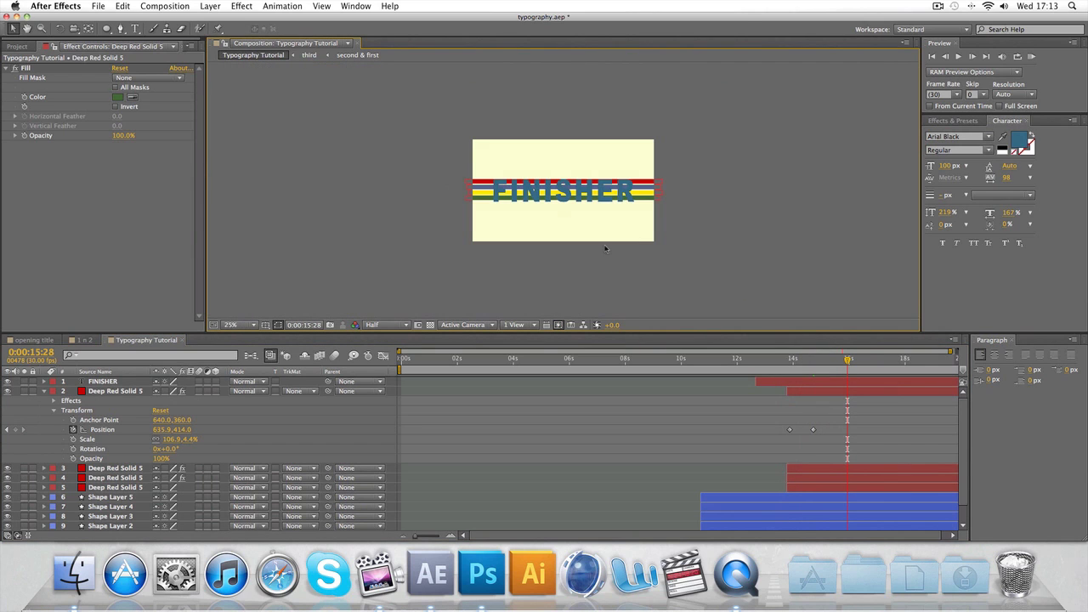
# - Eyedrop the cream background colour FDFCCF as the FINISHER text fill
pyautogui.click(118, 382)
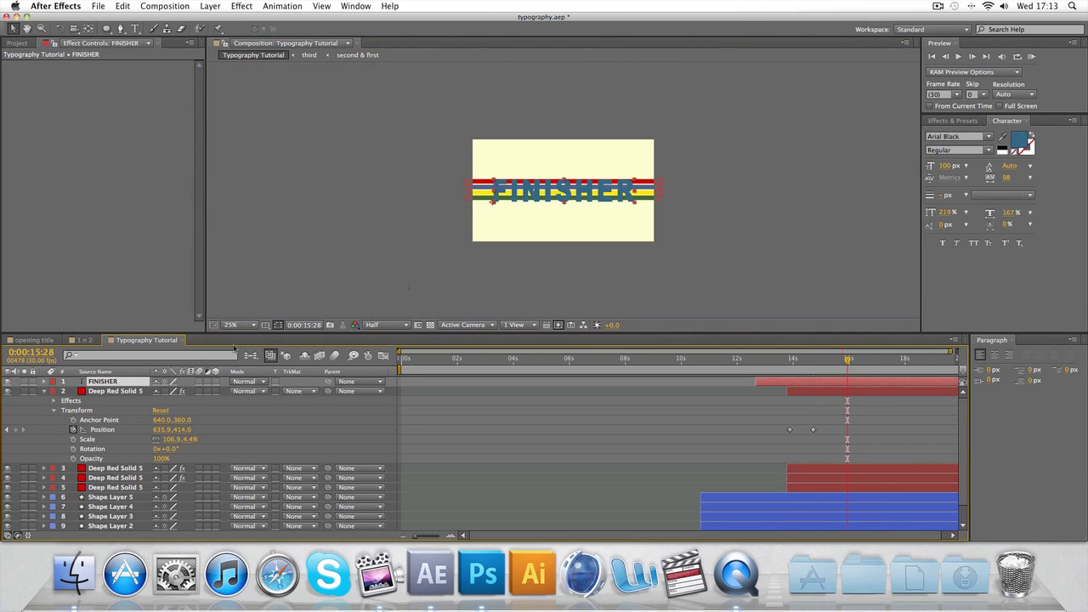
pyautogui.click(1020, 140)
pyautogui.click(1015, 349)
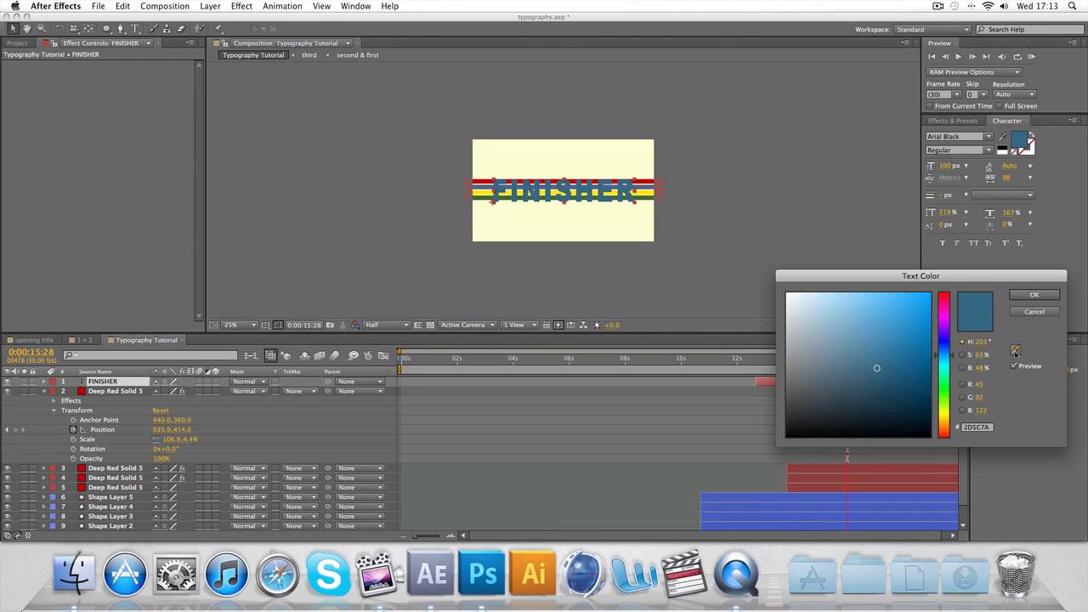
pyautogui.click(607, 227)
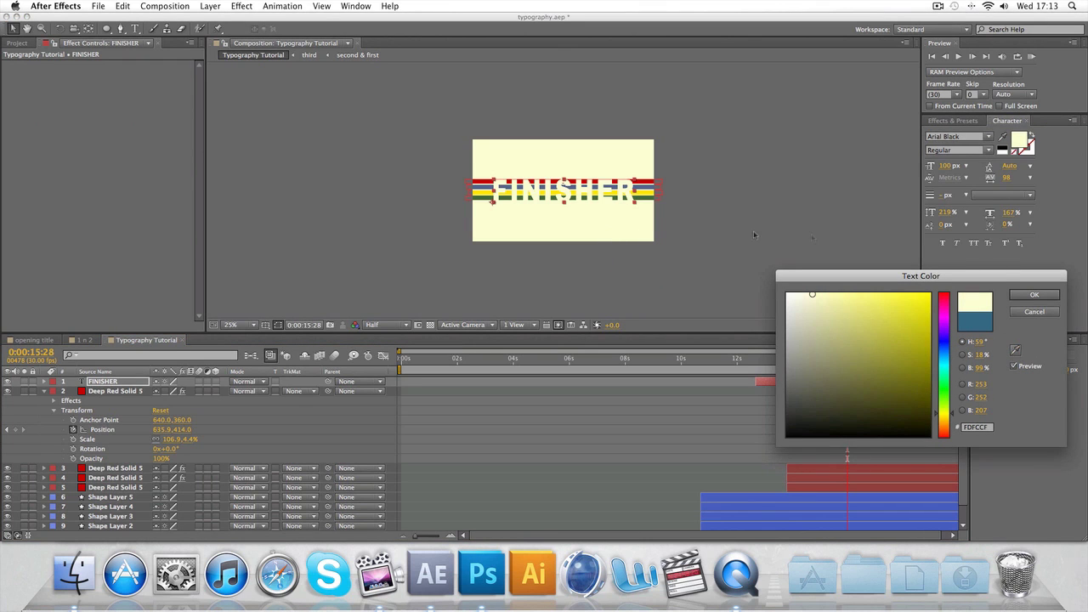
pyautogui.click(1027, 294)
# - Return to the animation's start and close the paragraph settings
pyautogui.moveTo(848, 362)
pyautogui.mouseDown()
pyautogui.moveTo(780, 362)
pyautogui.moveTo(841, 364)
pyautogui.mouseUp()
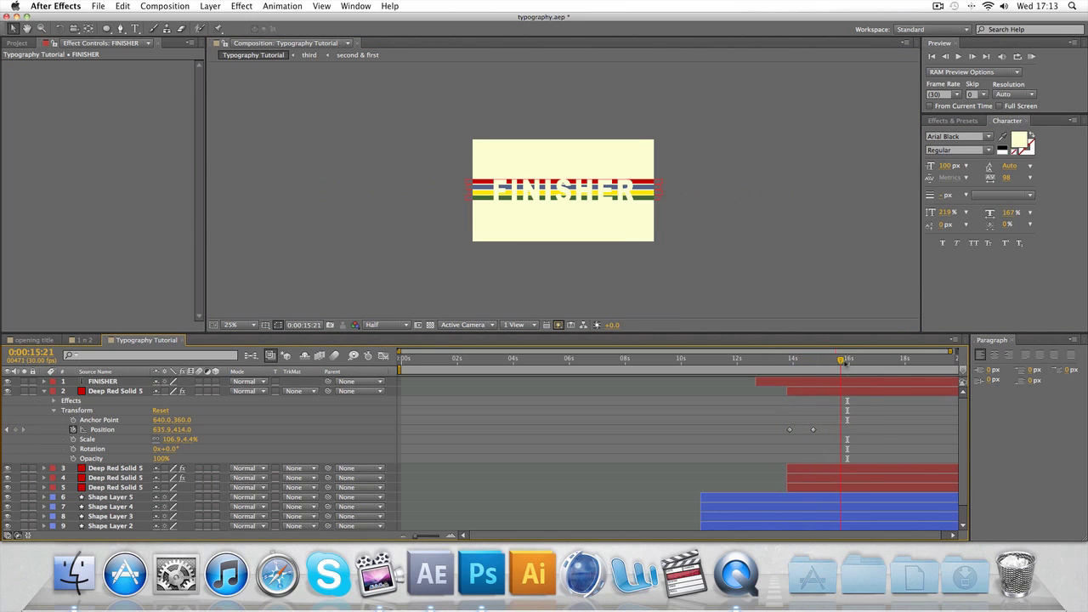
pyautogui.scroll(4, 787, 289)
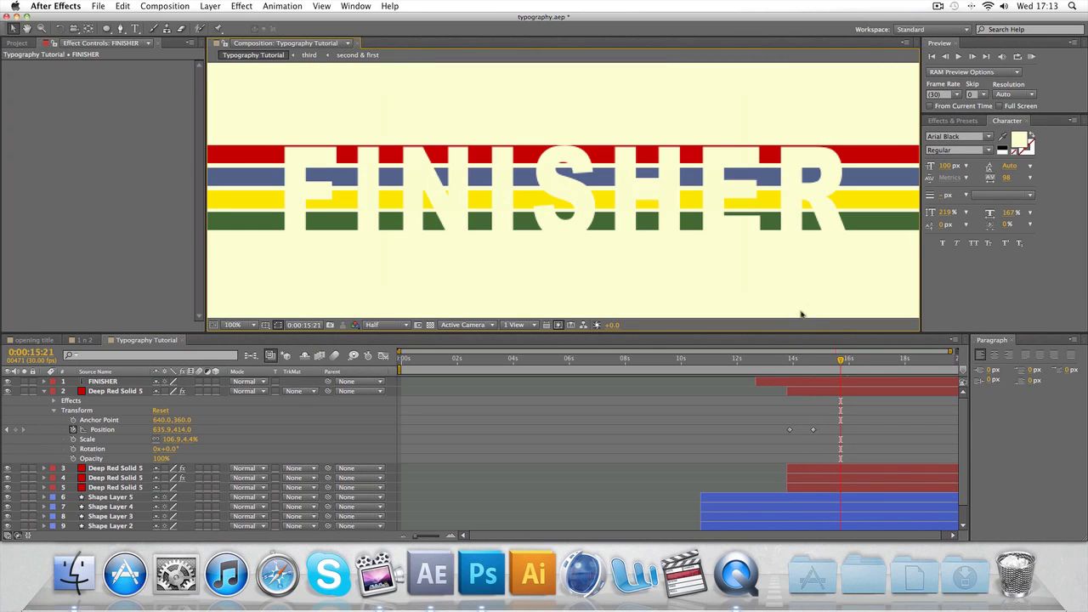
pyautogui.click(1010, 345)
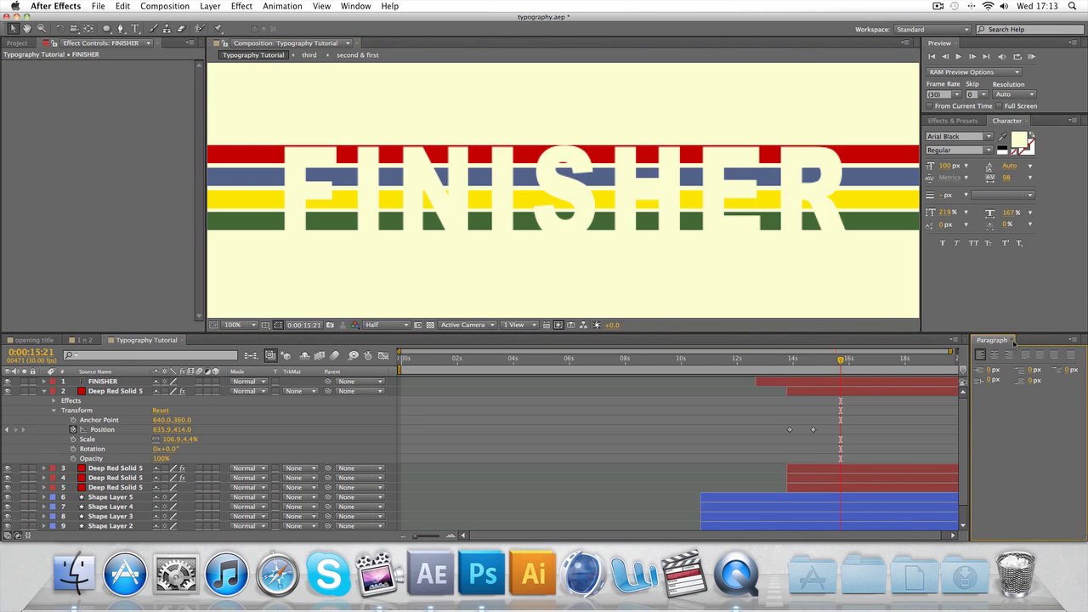
pyautogui.click(1012, 341)
# - Scrub the opening title comp, then fit the Typography Tutorial view and scrub to the FINISHER reveal
pyautogui.press('j')
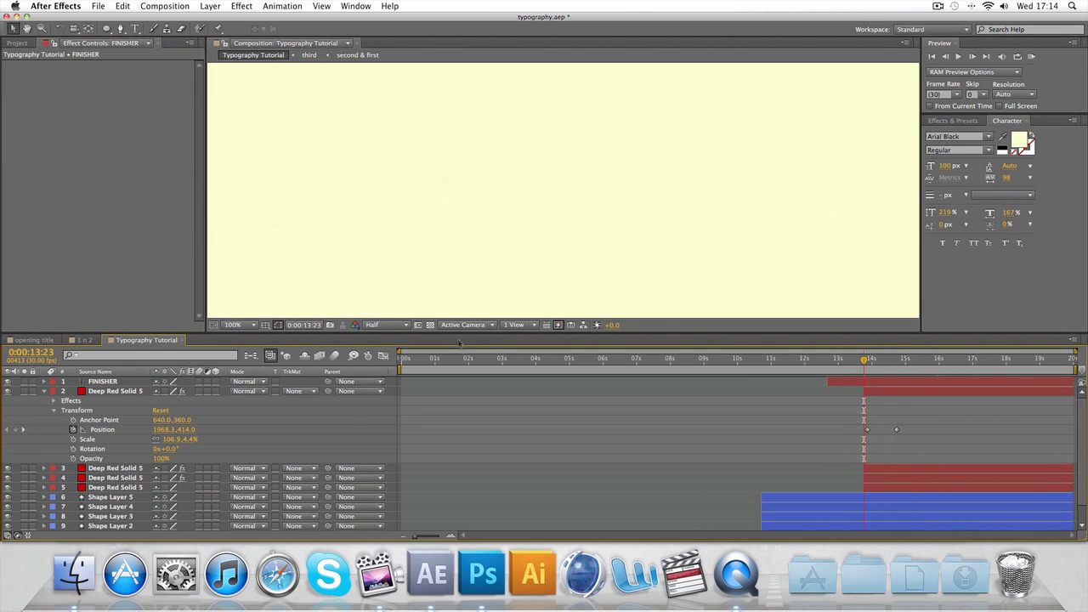
pyautogui.hotkey('shift', '.')
pyautogui.moveTo(406, 361); pyautogui.dragTo(439, 360)
pyautogui.click(153, 341)
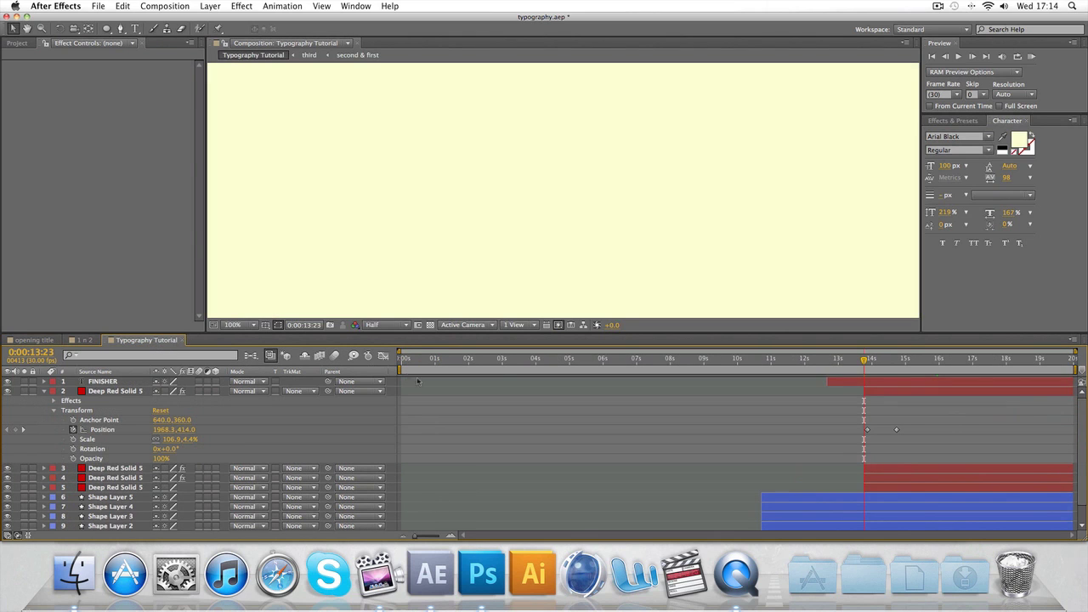
pyautogui.click(233, 325)
pyautogui.click(247, 346)
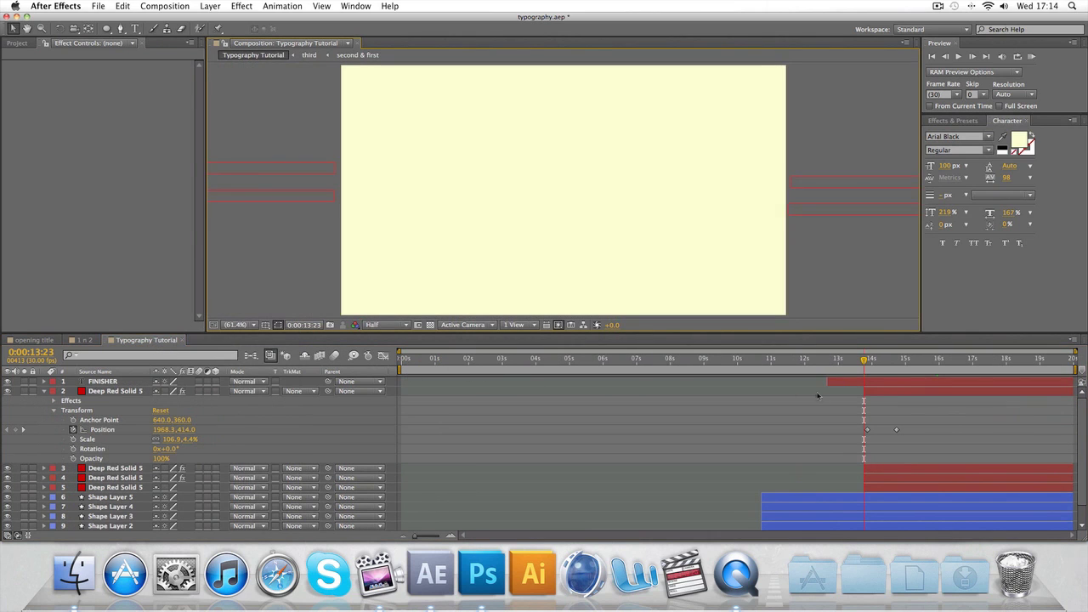
pyautogui.moveTo(861, 360); pyautogui.dragTo(1056, 368)
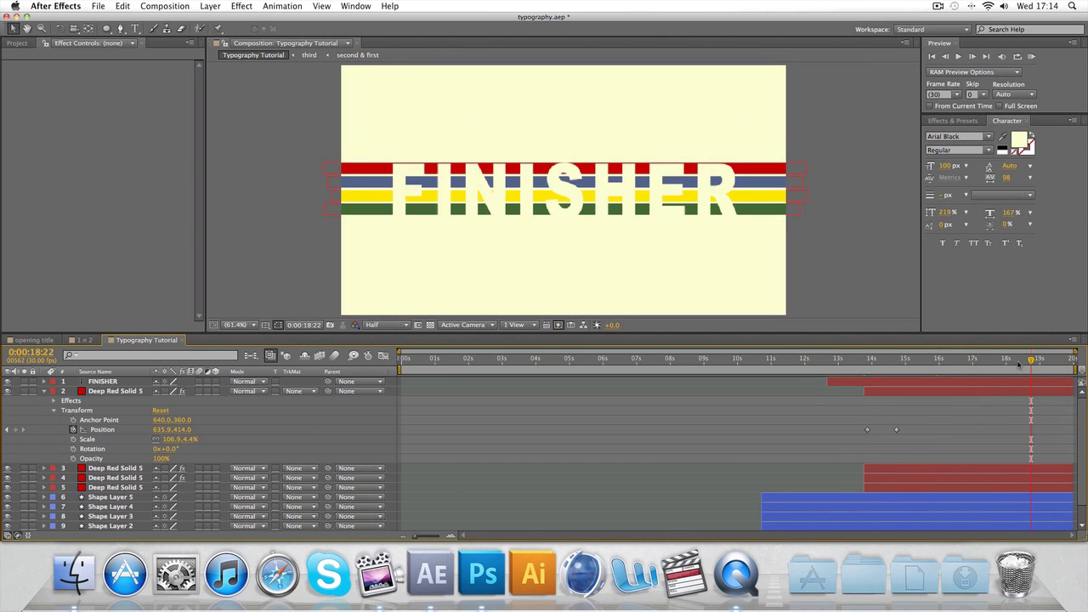
# - Play the opening title animation, then return and collapse the Deep Red Solid's Transform properties
pyautogui.click(36, 340)
pyautogui.click(78, 340)
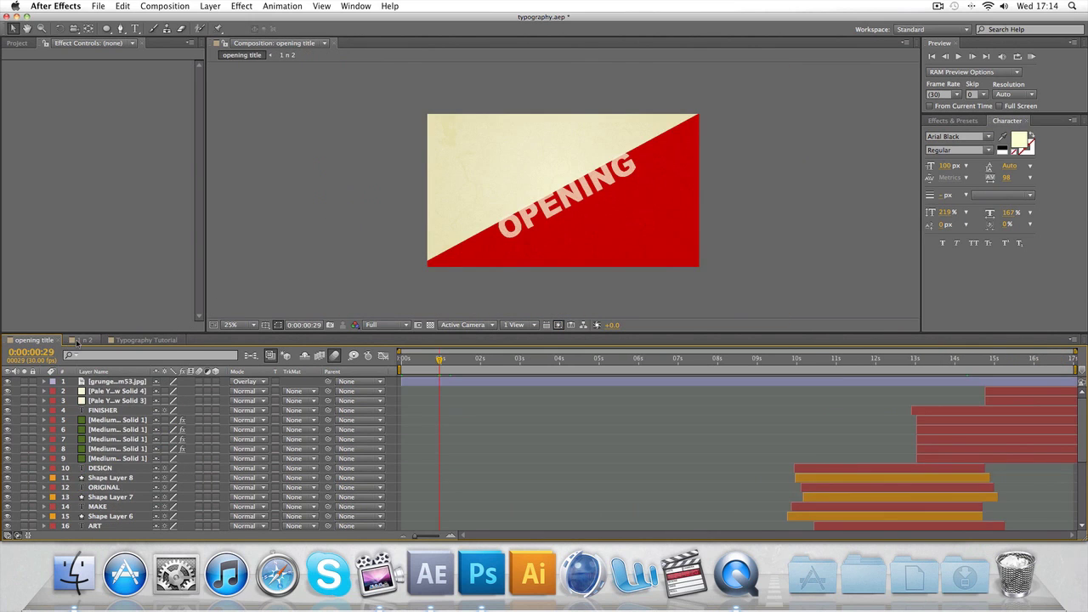
pyautogui.click(54, 342)
pyautogui.press('space')
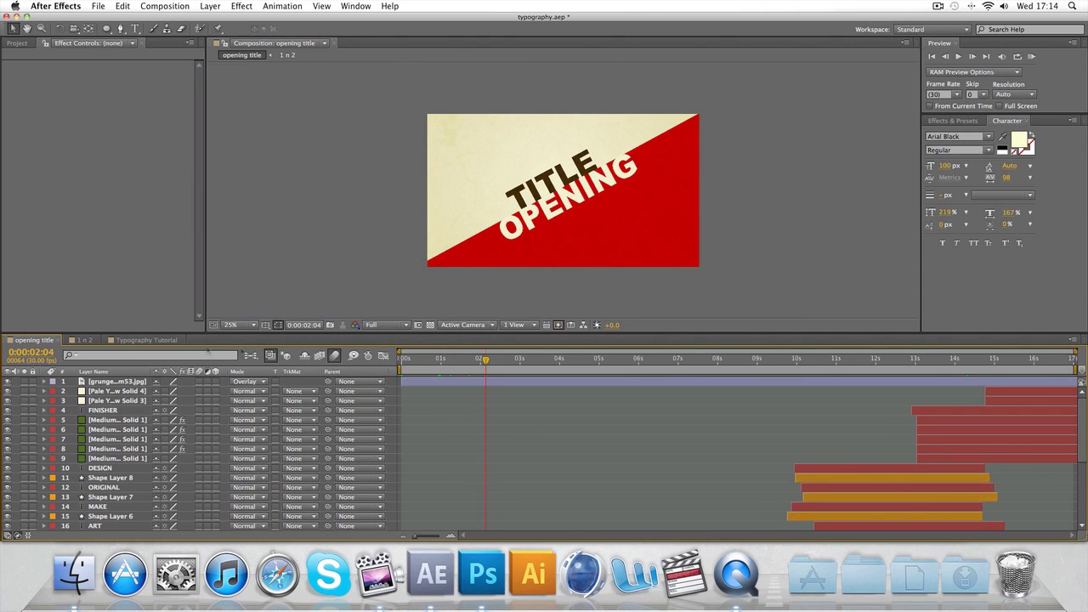
pyautogui.click(146, 340)
pyautogui.click(43, 391)
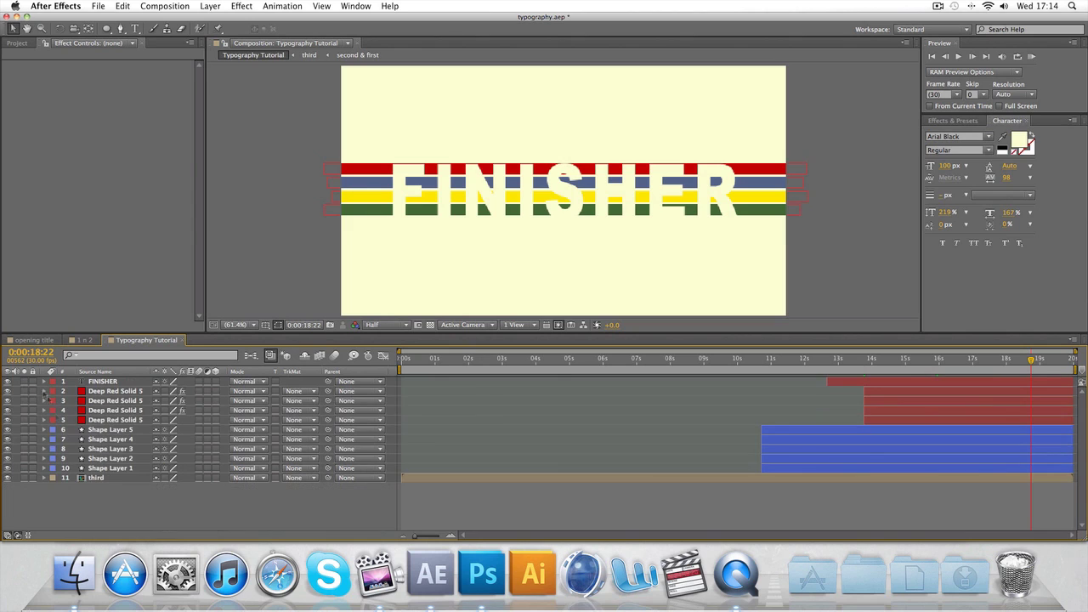
# - Import the grunge texture JPEG from the Textures folder
pyautogui.rightClick(94, 514)
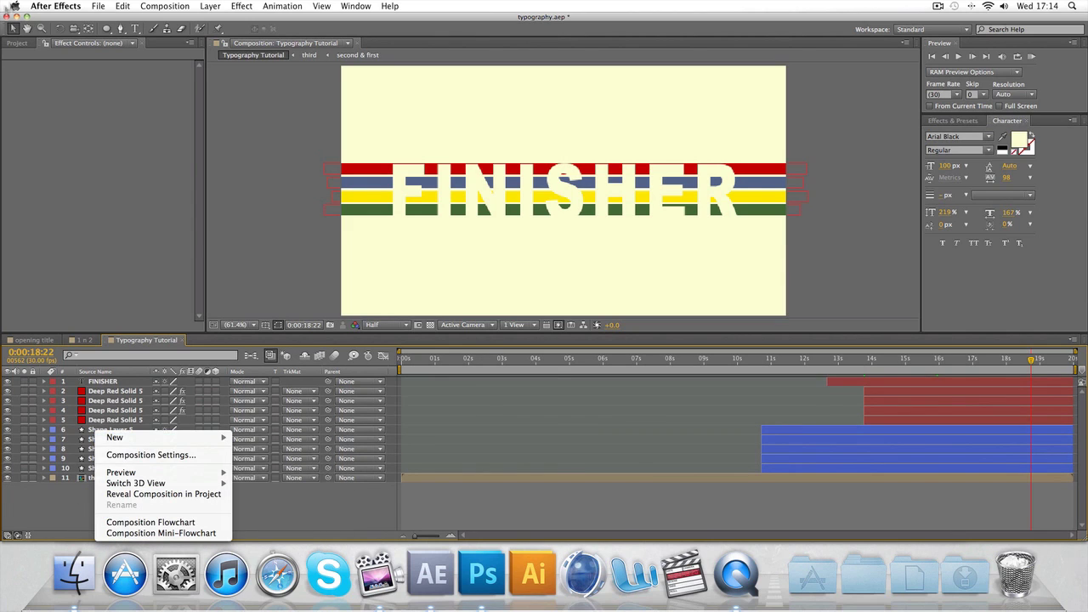
pyautogui.click(98, 7)
pyautogui.click(99, 7)
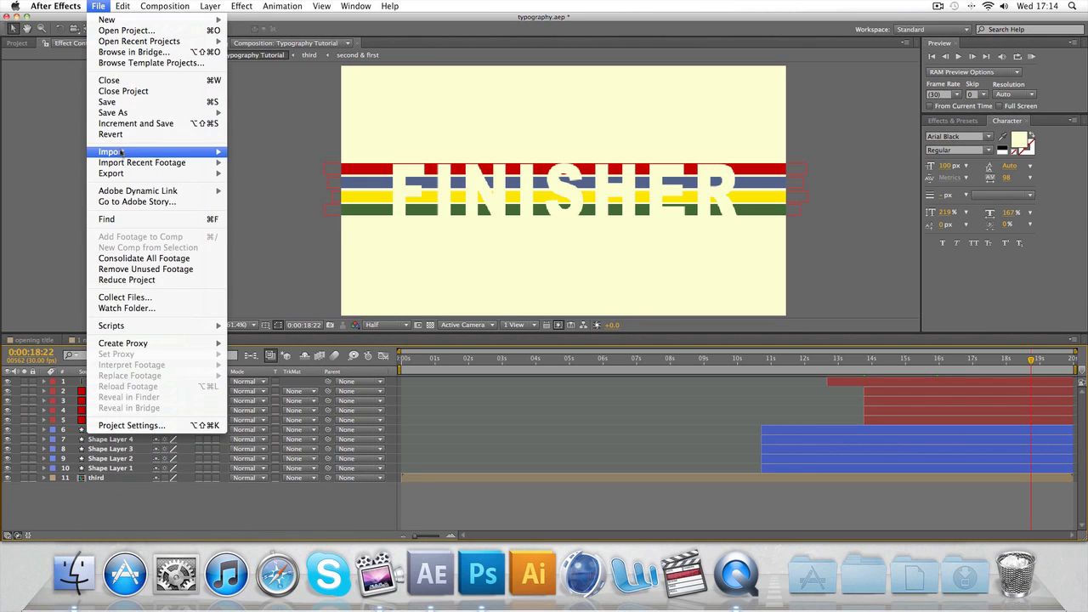
pyautogui.moveTo(200, 153)
pyautogui.click(246, 153)
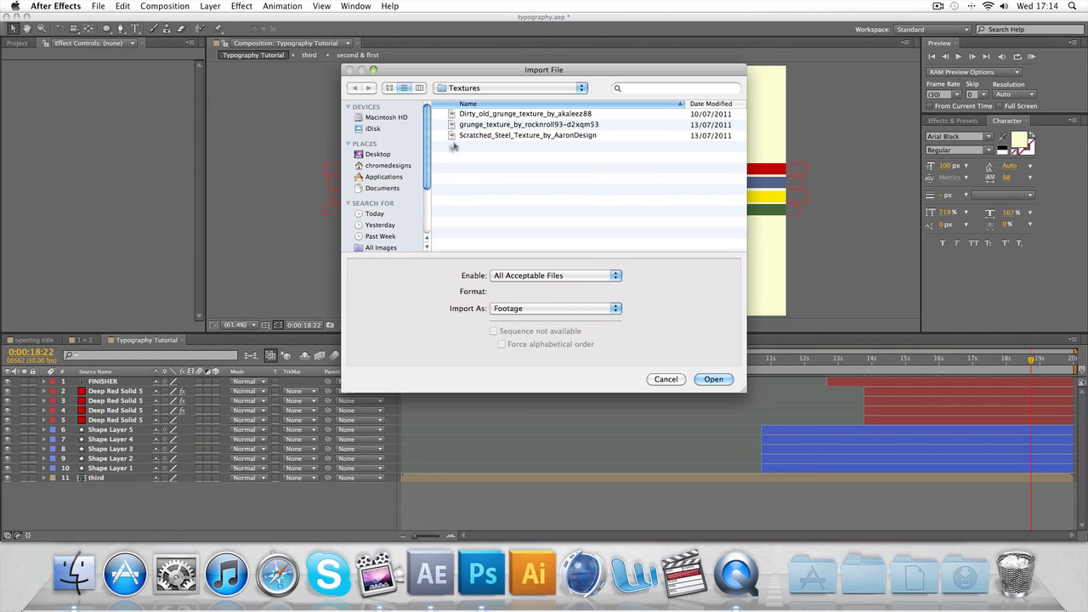
pyautogui.click(468, 134)
pyautogui.click(472, 125)
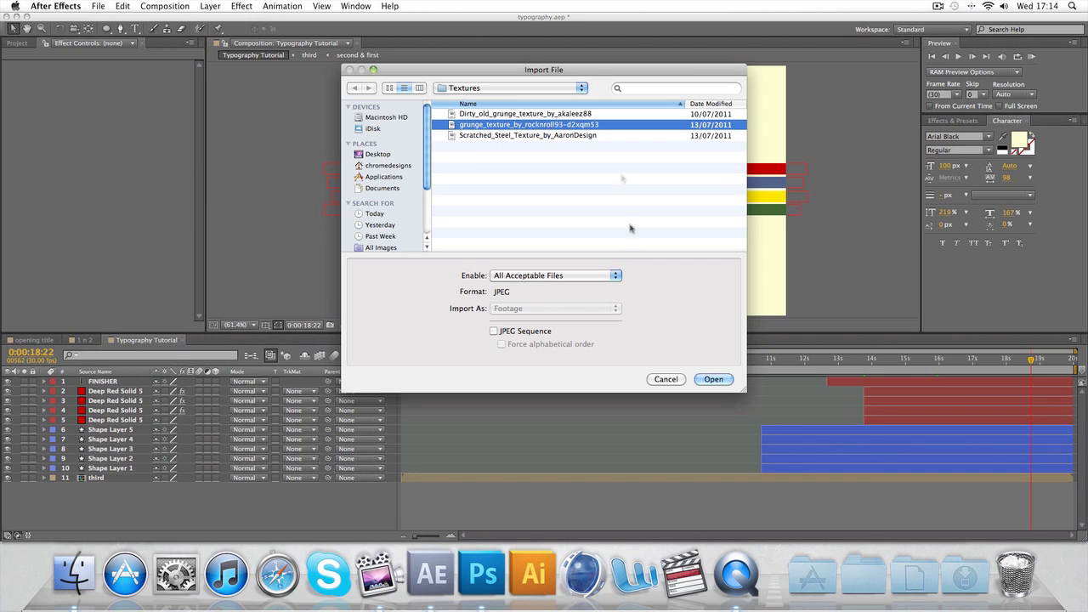
pyautogui.click(724, 384)
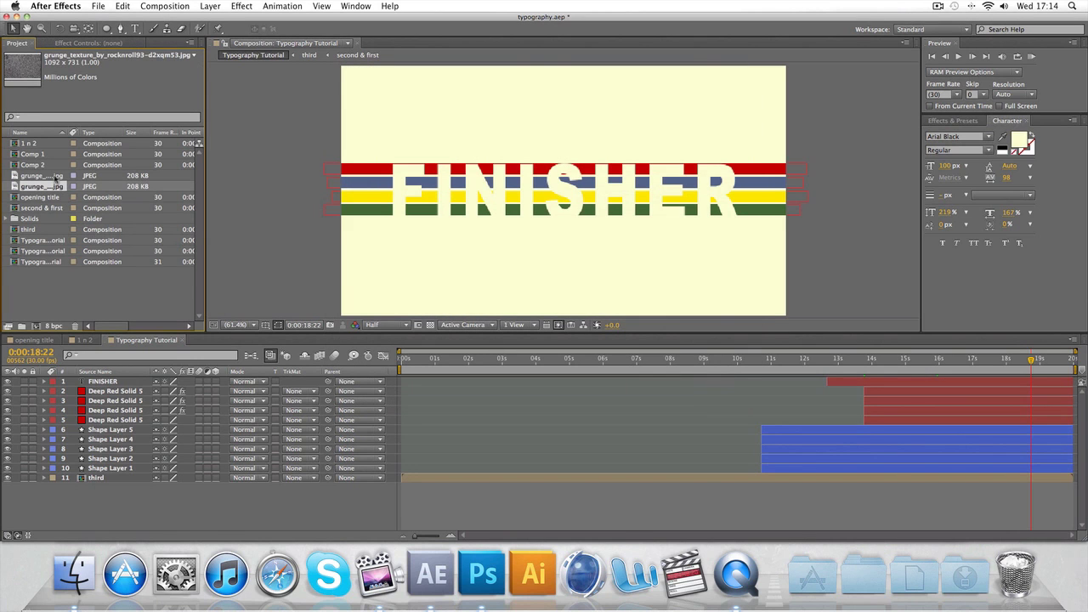
# - Place the grunge image as the top layer, stretch it to fill the comp, and set it to Overlay
pyautogui.moveTo(55, 180); pyautogui.dragTo(102, 383)
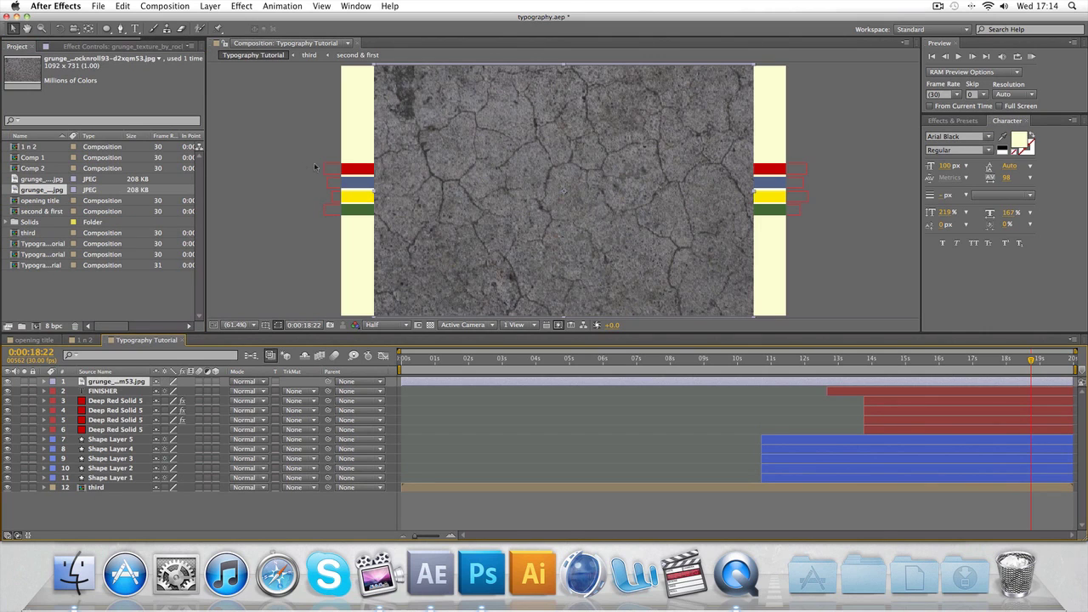
pyautogui.moveTo(376, 194); pyautogui.dragTo(338, 194)
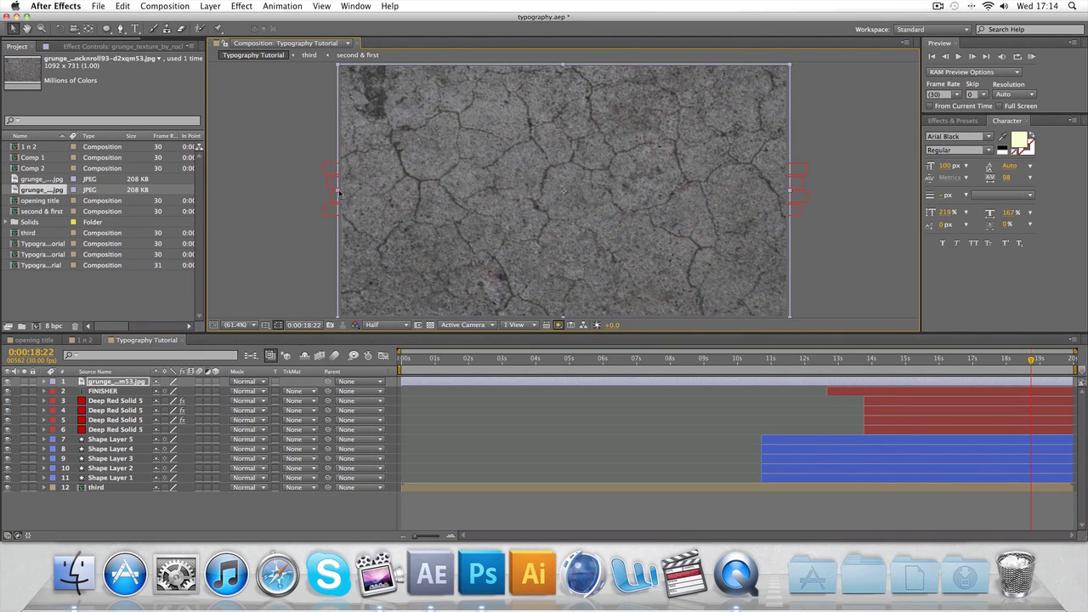
pyautogui.click(848, 213)
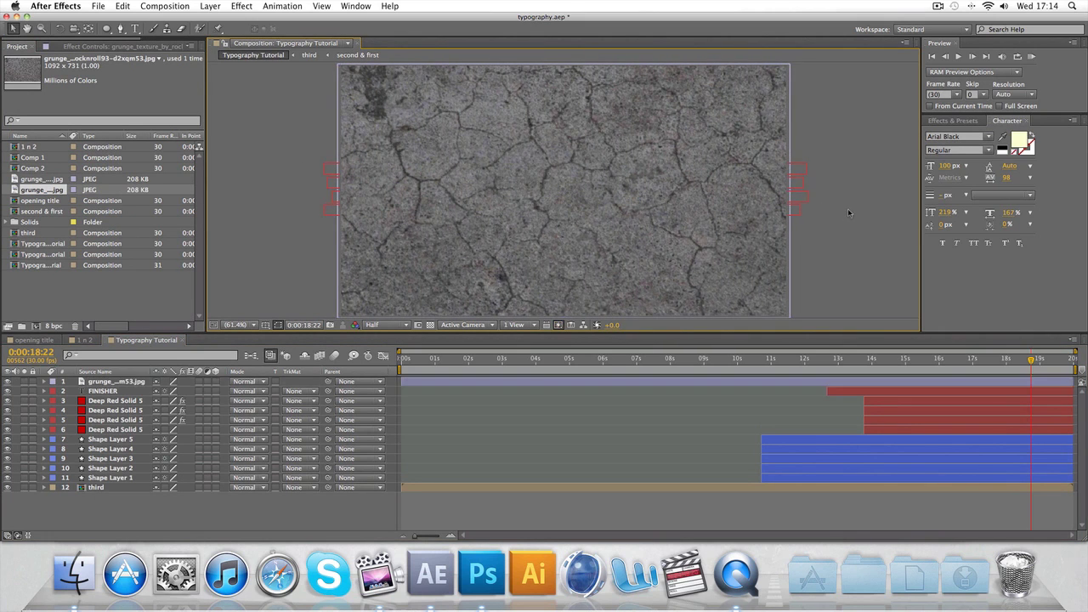
pyautogui.click(140, 382)
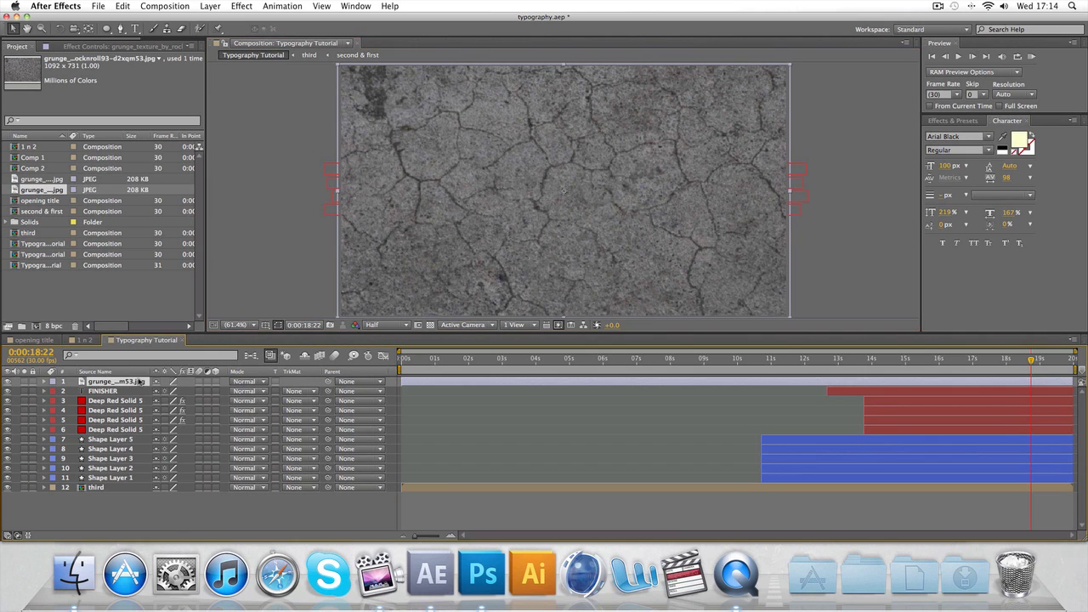
pyautogui.click(259, 381)
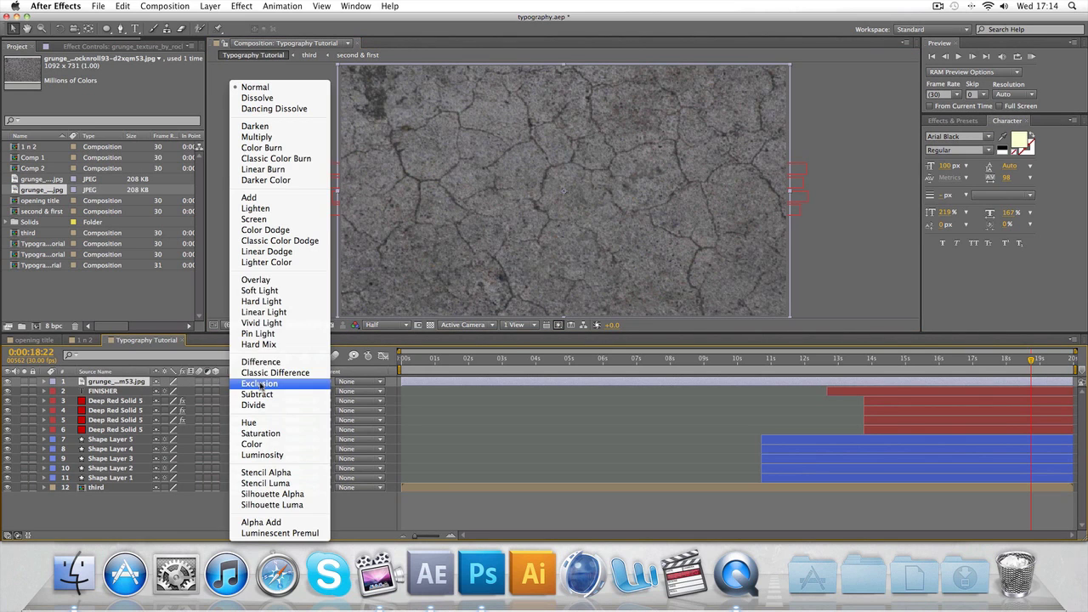
pyautogui.click(258, 280)
pyautogui.click(280, 231)
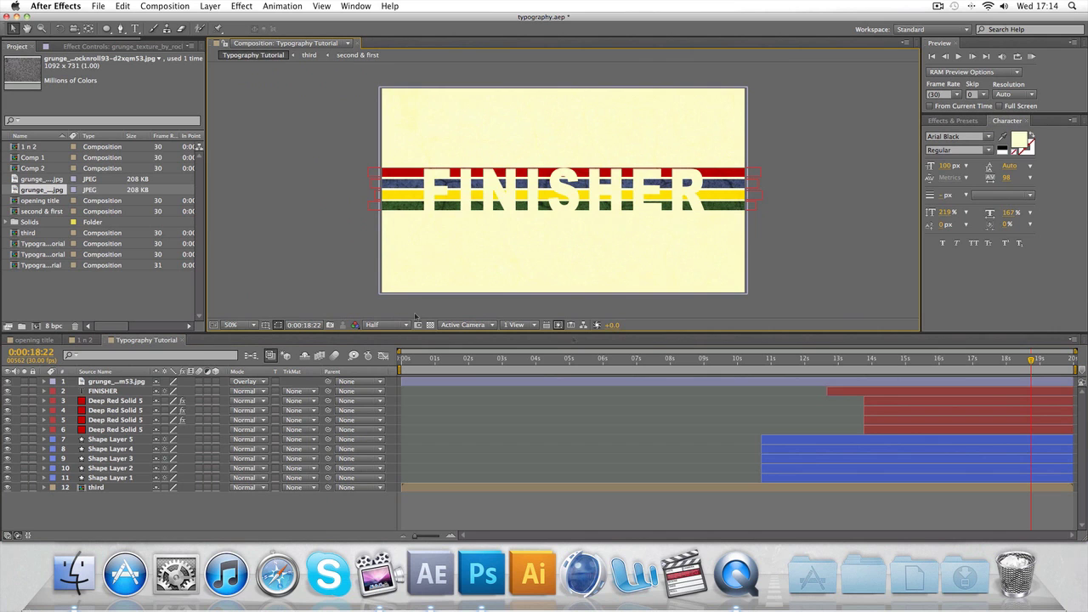
pyautogui.moveTo(1035, 362); pyautogui.dragTo(751, 361)
# - Set the grunge layer's Opacity to 40%
pyautogui.click(123, 384)
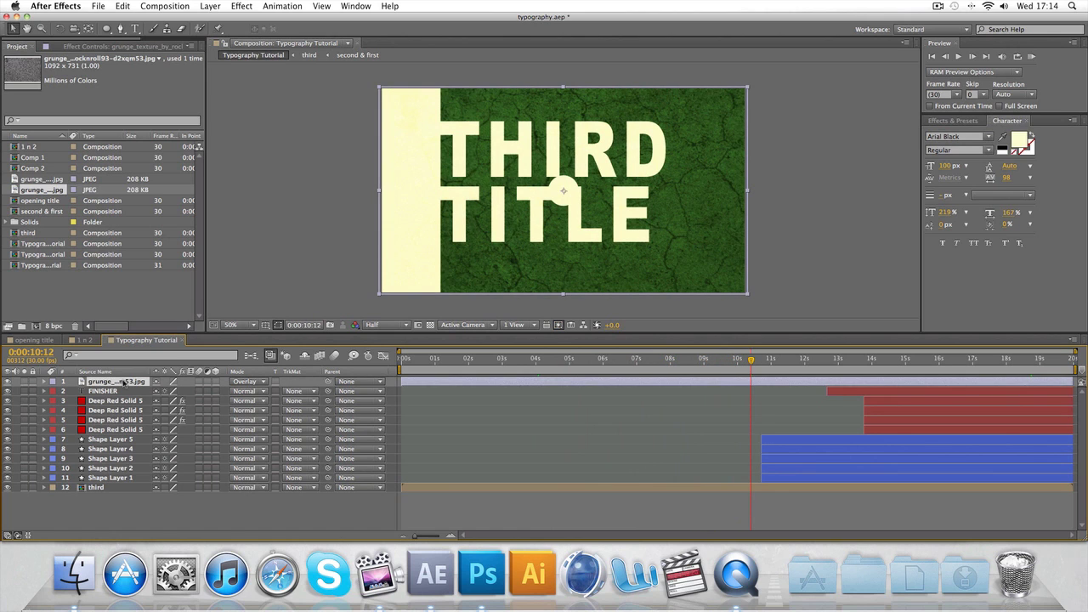
pyautogui.press('t')
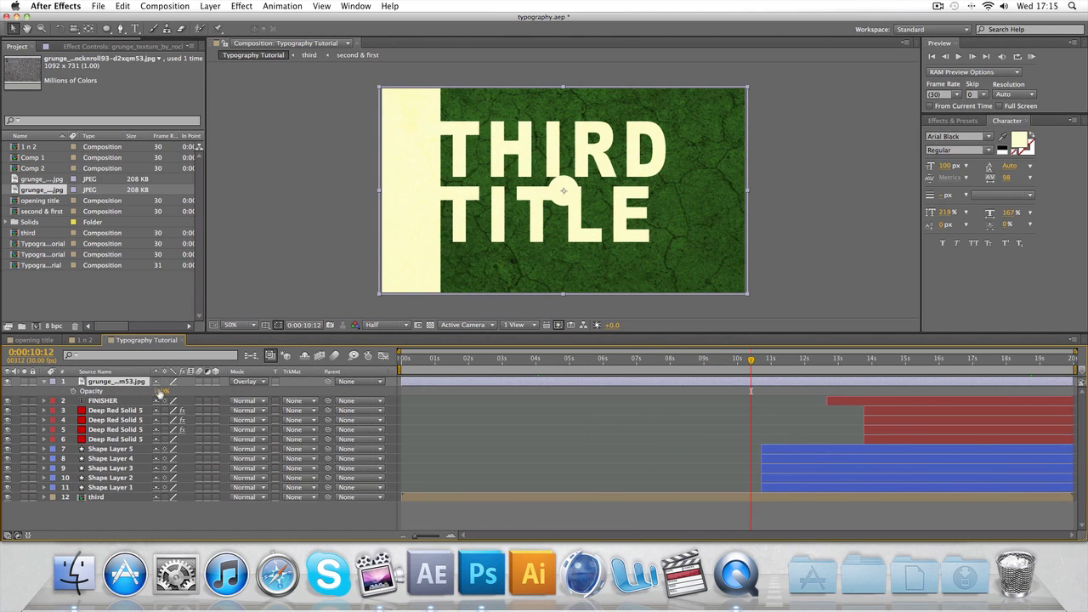
pyautogui.click(162, 390)
pyautogui.write('50')
pyautogui.press('Return')
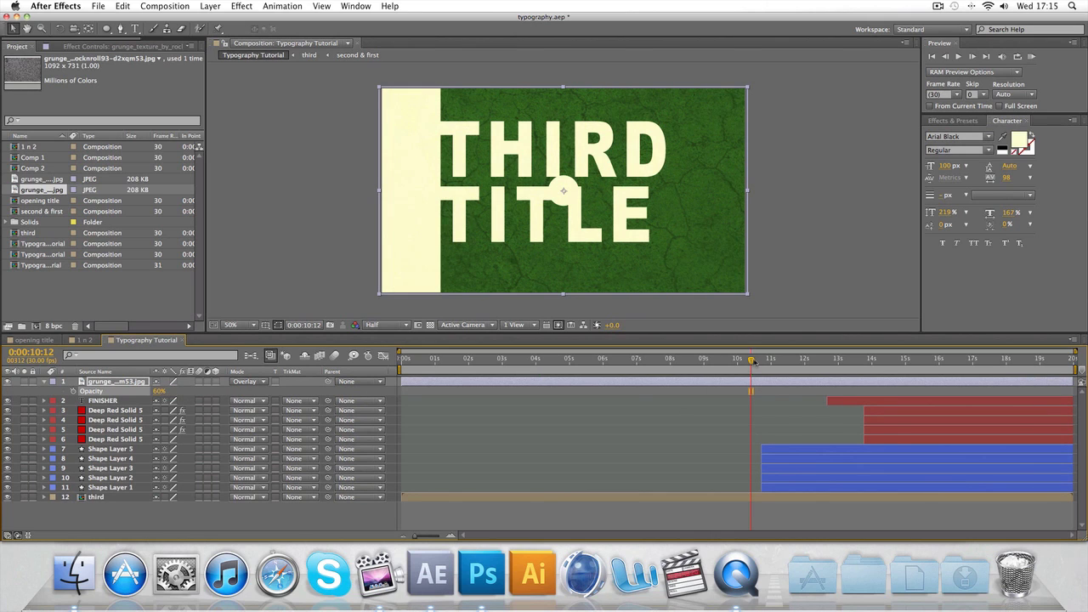
pyautogui.click(161, 390)
pyautogui.write('40')
pyautogui.press('Return')
# - Scrub through the composition to check the softer texture, ending back at the start
pyautogui.moveTo(750, 358); pyautogui.dragTo(571, 358)
pyautogui.click(751, 382)
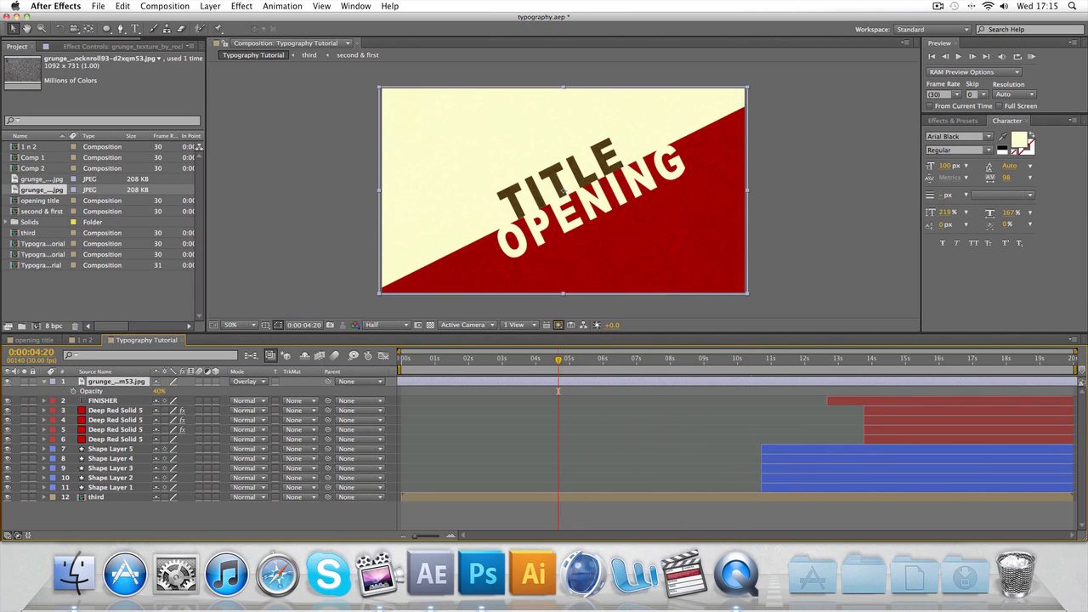
pyautogui.moveTo(558, 360); pyautogui.dragTo(953, 366)
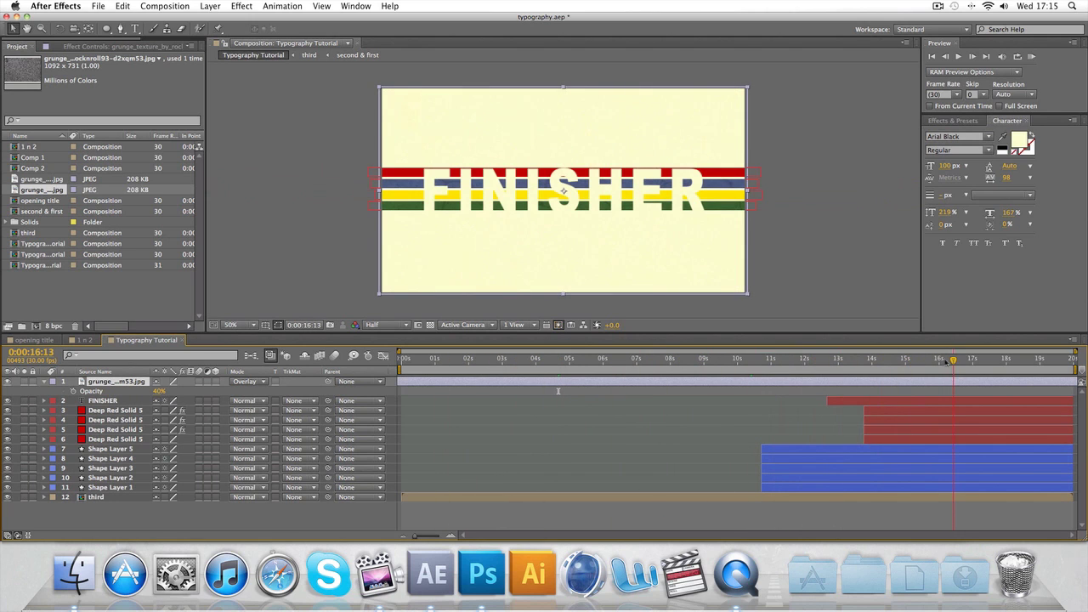
pyautogui.click(804, 300)
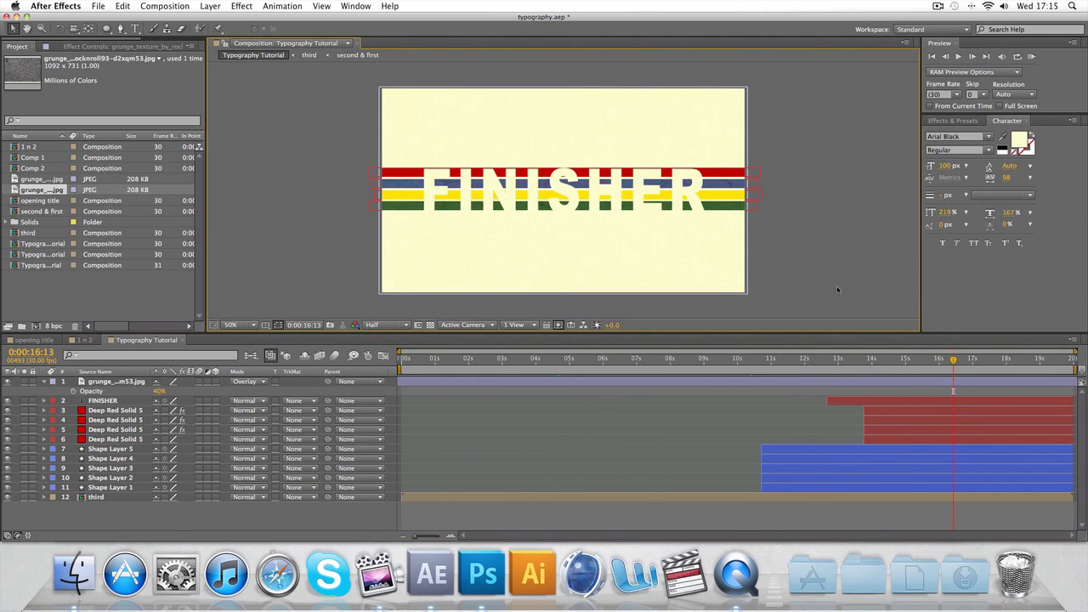
pyautogui.moveTo(954, 362); pyautogui.dragTo(338, 349)
pyautogui.moveTo(402, 358); pyautogui.dragTo(821, 344)
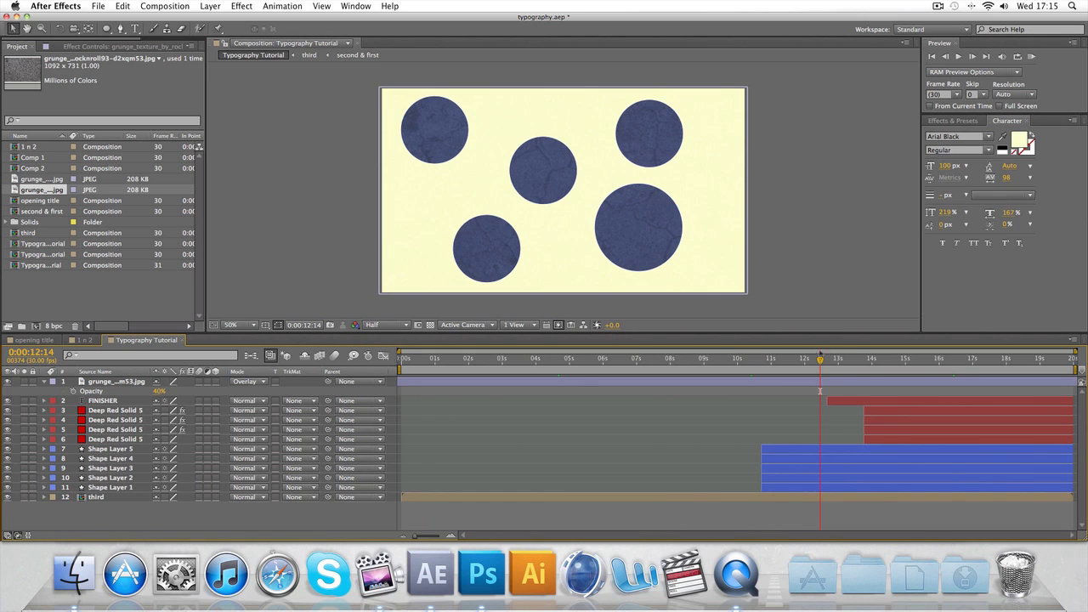
pyautogui.moveTo(821, 358); pyautogui.dragTo(1035, 359)
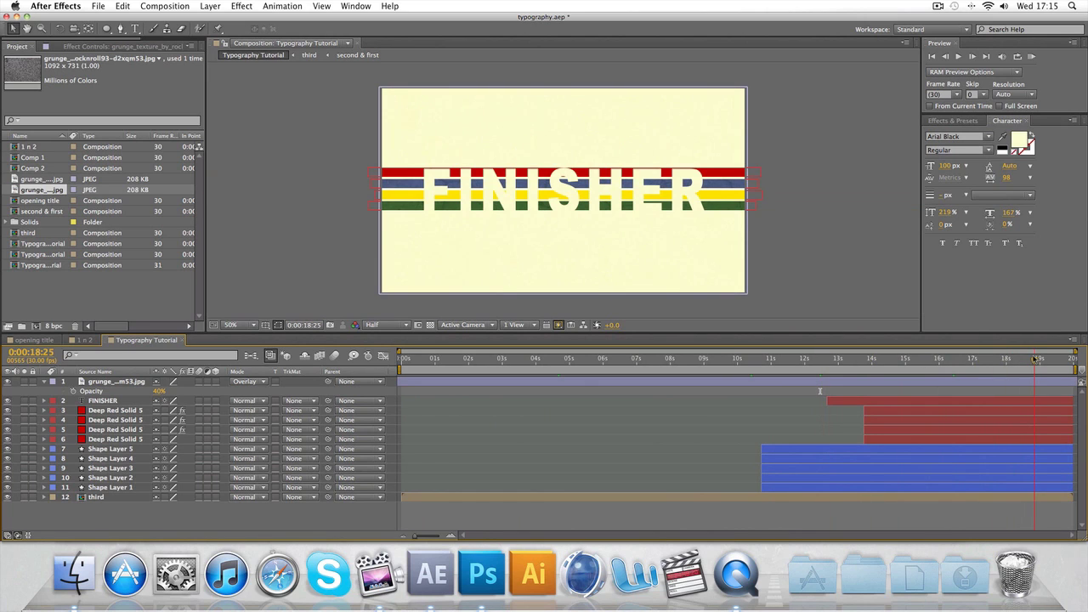